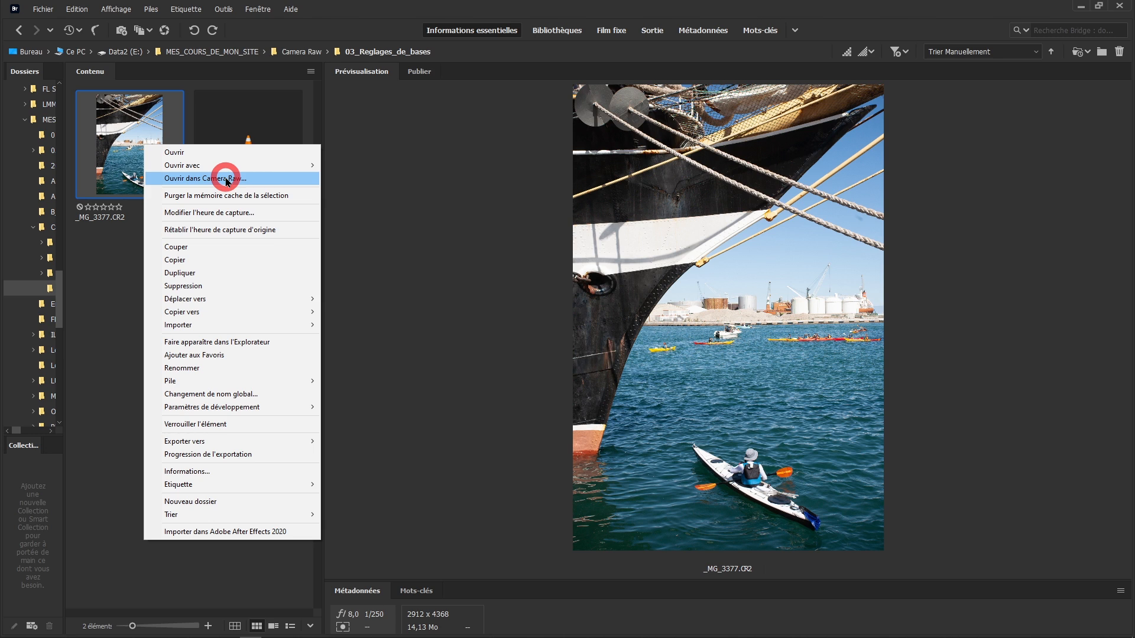
Open _MG_3377.CR2 in Camera Raw and enlarge the editing window to full-screen mode
{"action": "left_click", "coordinate": [268, 180]}
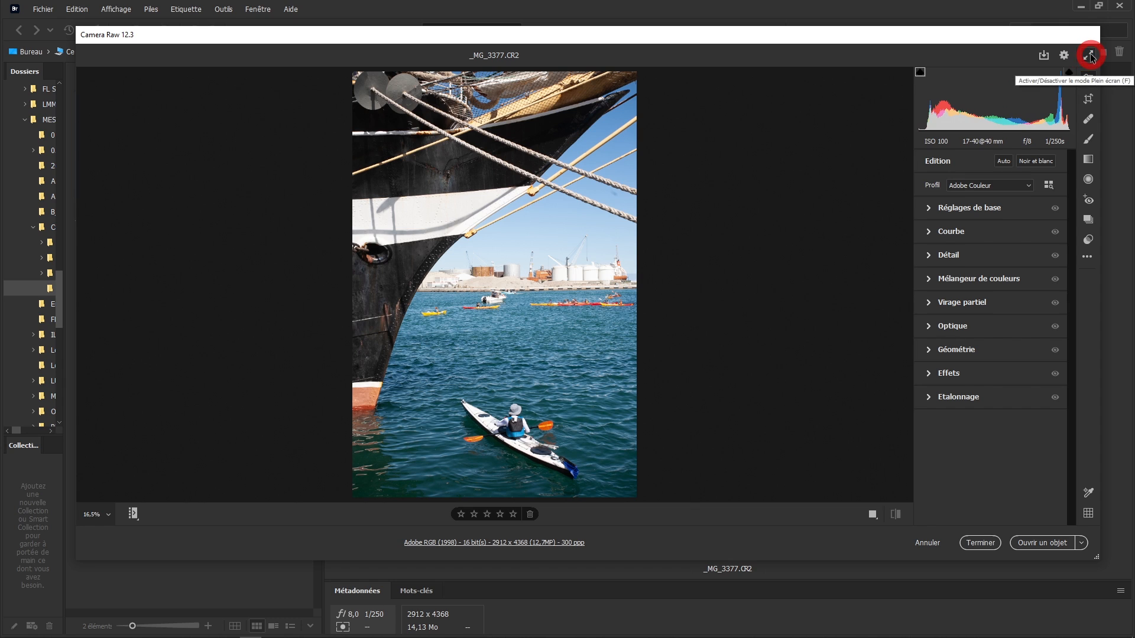
{"action": "left_click", "coordinate": [1091, 54]}
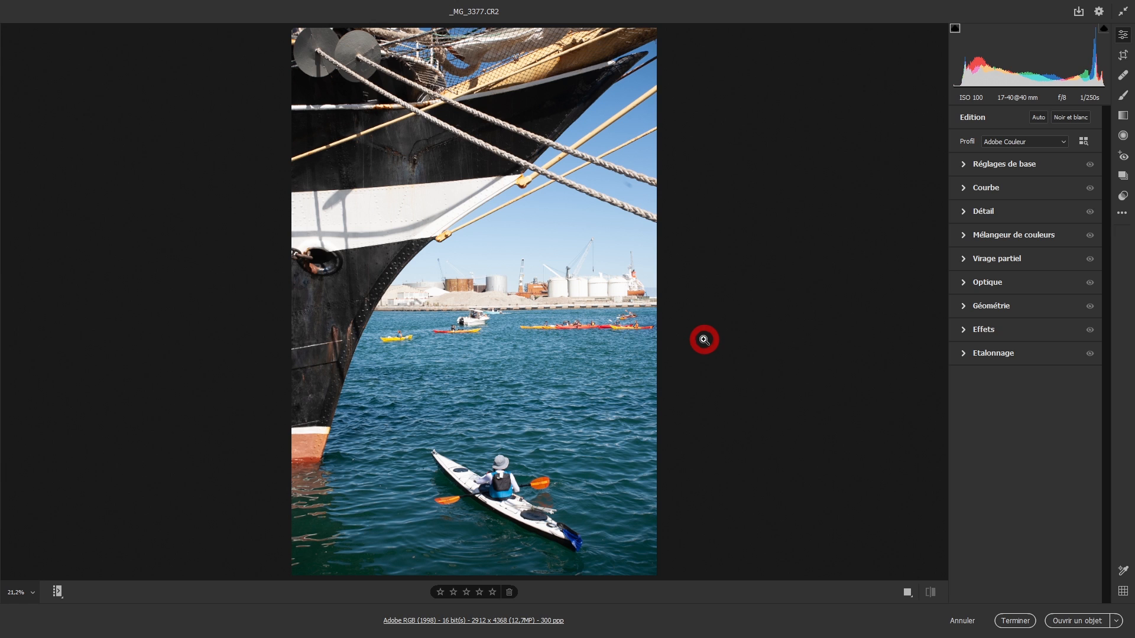
Inspect the sky, ropes and harbour area of the photo at 100% and return to the full image view
{"action": "left_click", "coordinate": [585, 217]}
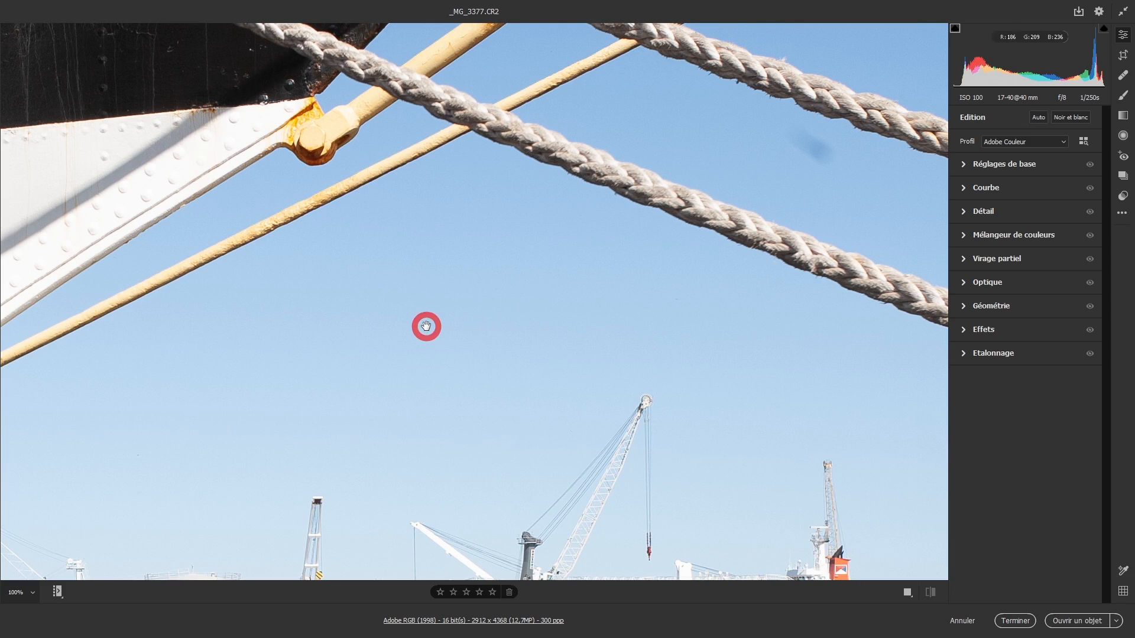
{"action": "left_click", "coordinate": [417, 295]}
{"action": "left_click", "coordinate": [416, 295]}
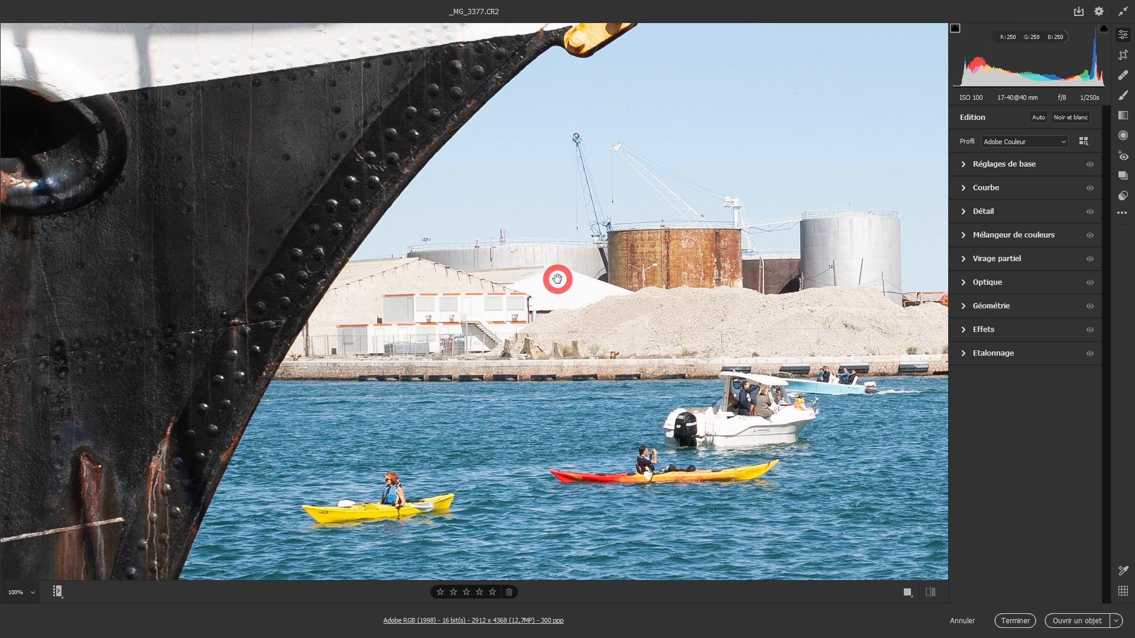
{"action": "left_click", "coordinate": [919, 244]}
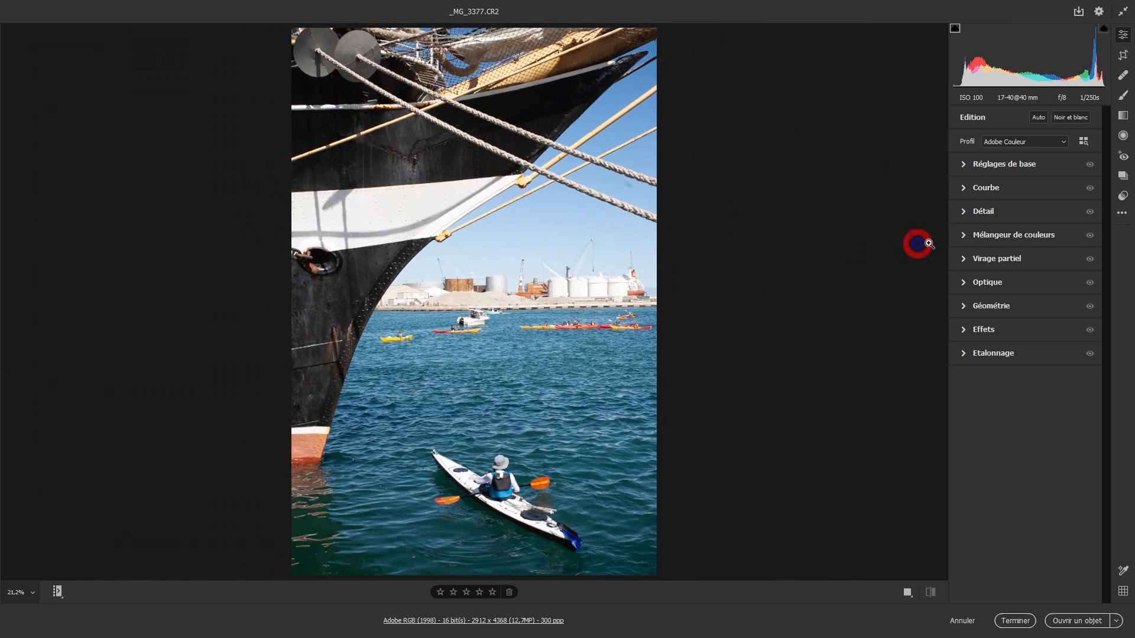
Examine the sub-settings of Netteté, Réduction du bruit and Réduction du bruit de la couleur in the Détail section
{"action": "left_click", "coordinate": [965, 213]}
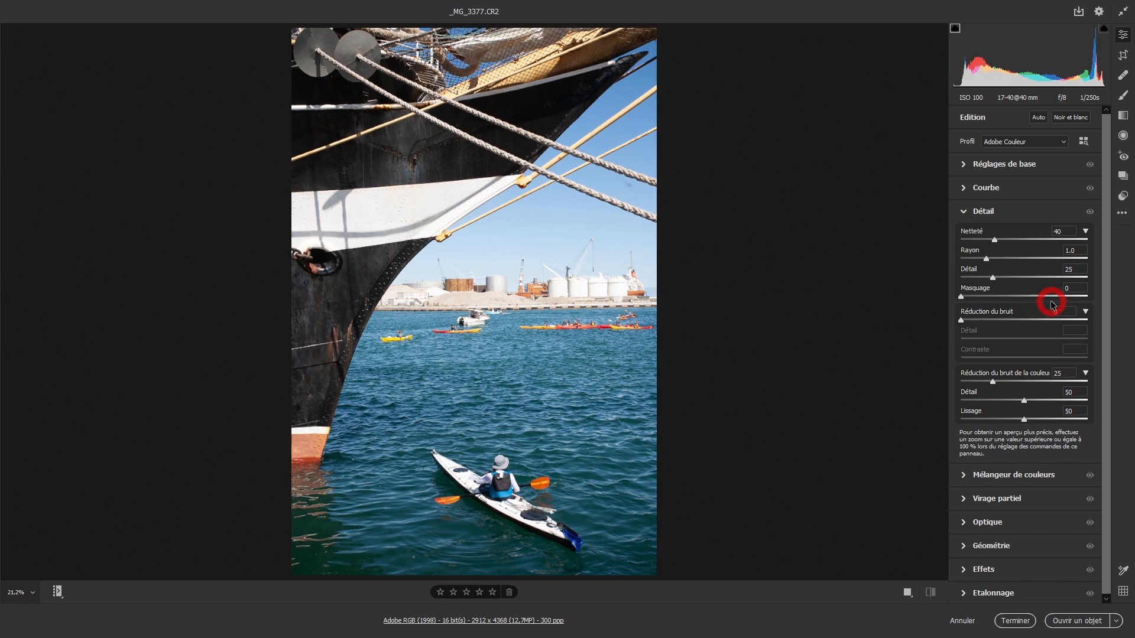
{"action": "left_click", "coordinate": [1085, 232]}
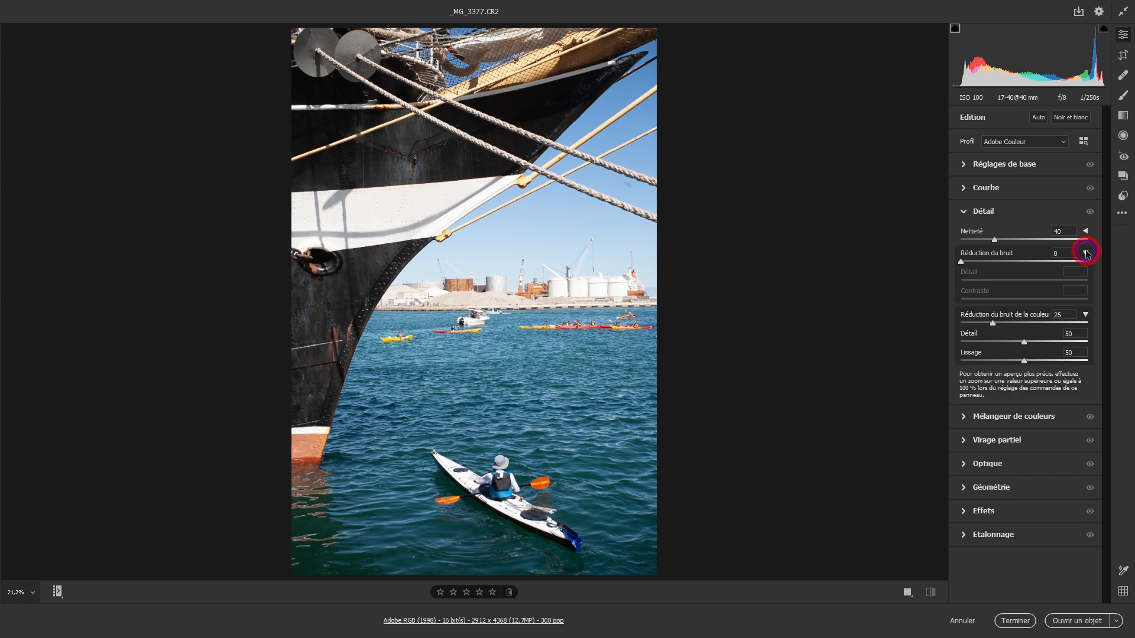
{"action": "left_click", "coordinate": [1085, 252]}
{"action": "left_click", "coordinate": [1085, 275]}
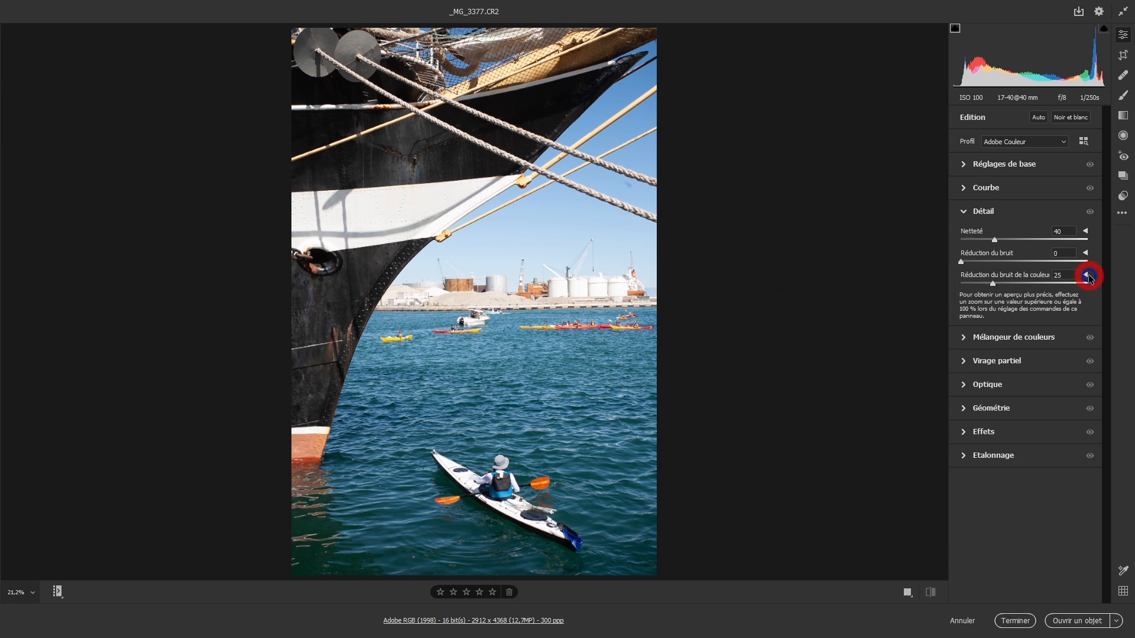
{"action": "left_click", "coordinate": [1085, 231]}
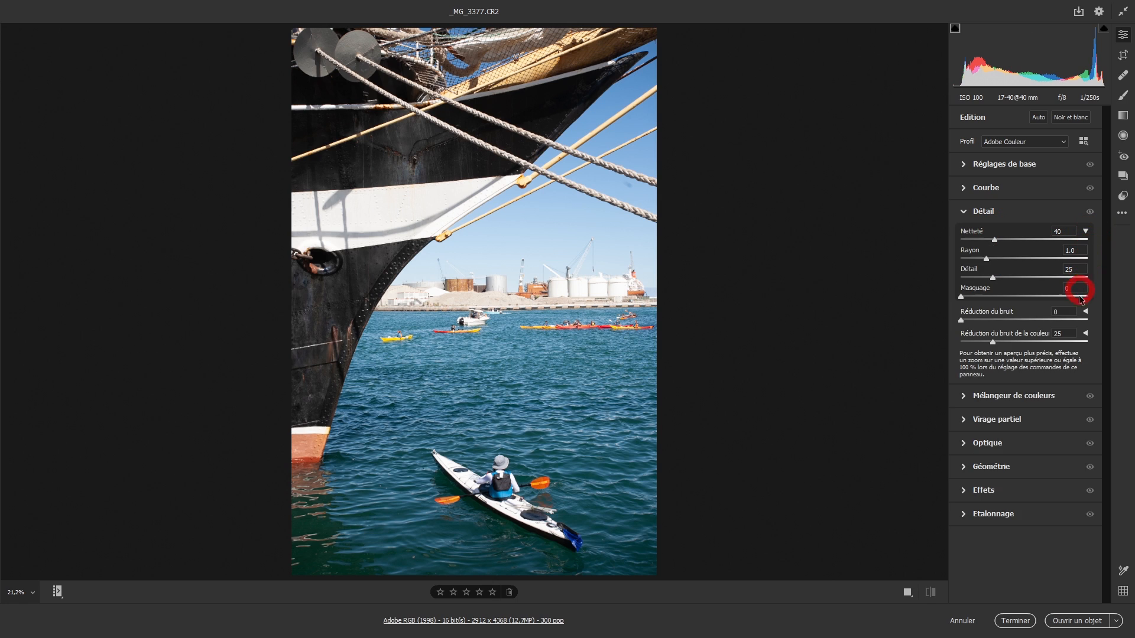
{"action": "left_click", "coordinate": [1083, 312]}
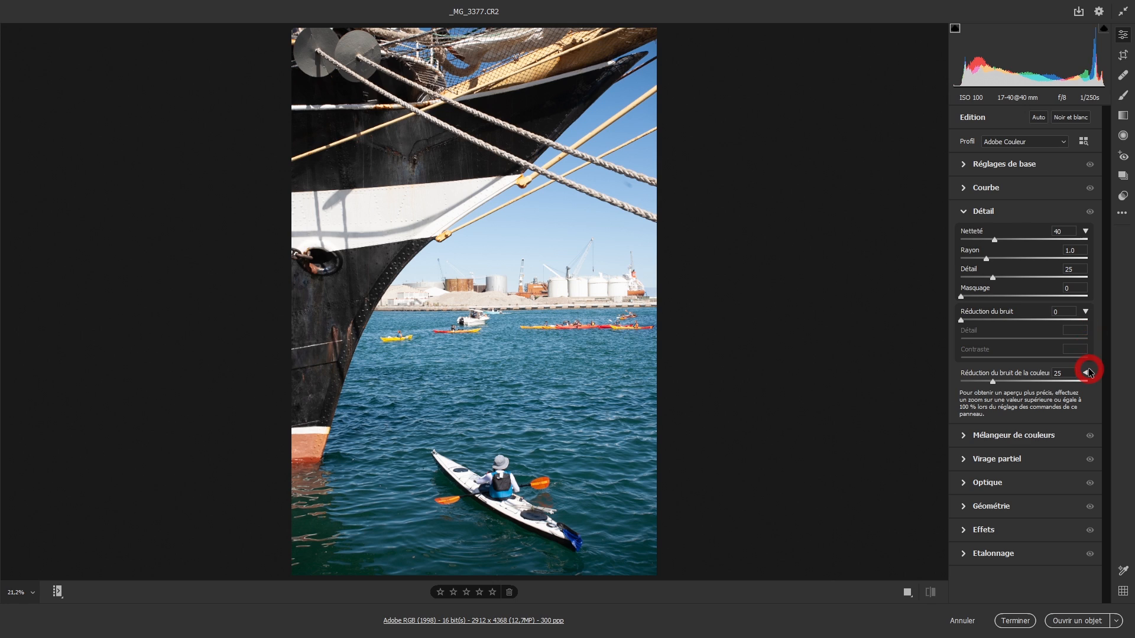
{"action": "left_click", "coordinate": [1086, 373]}
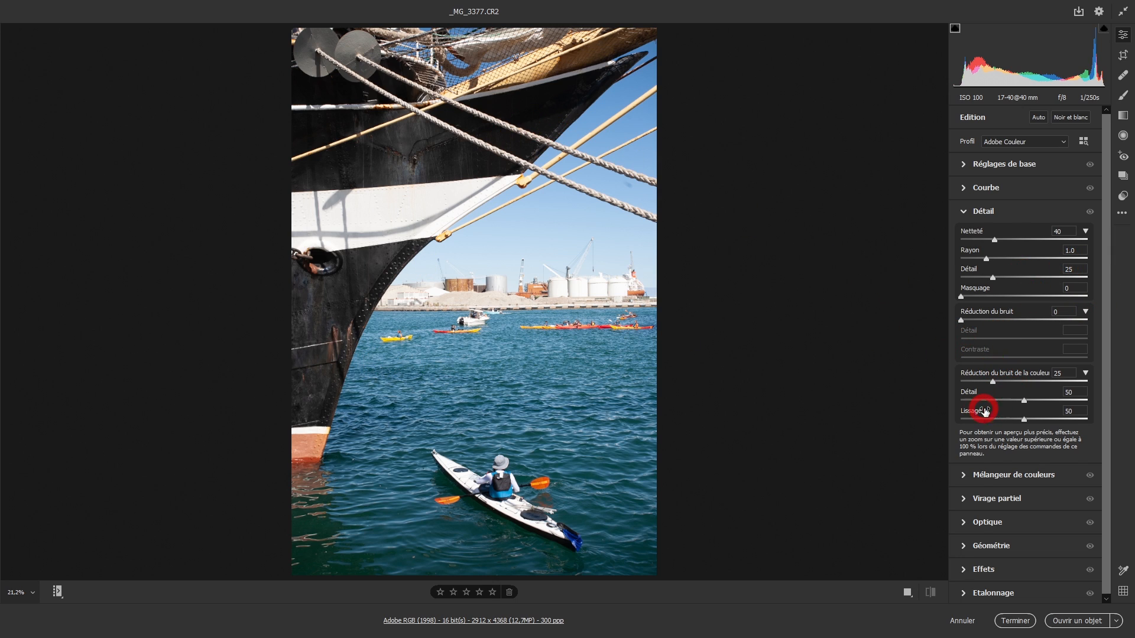
{"action": "left_click", "coordinate": [963, 212]}
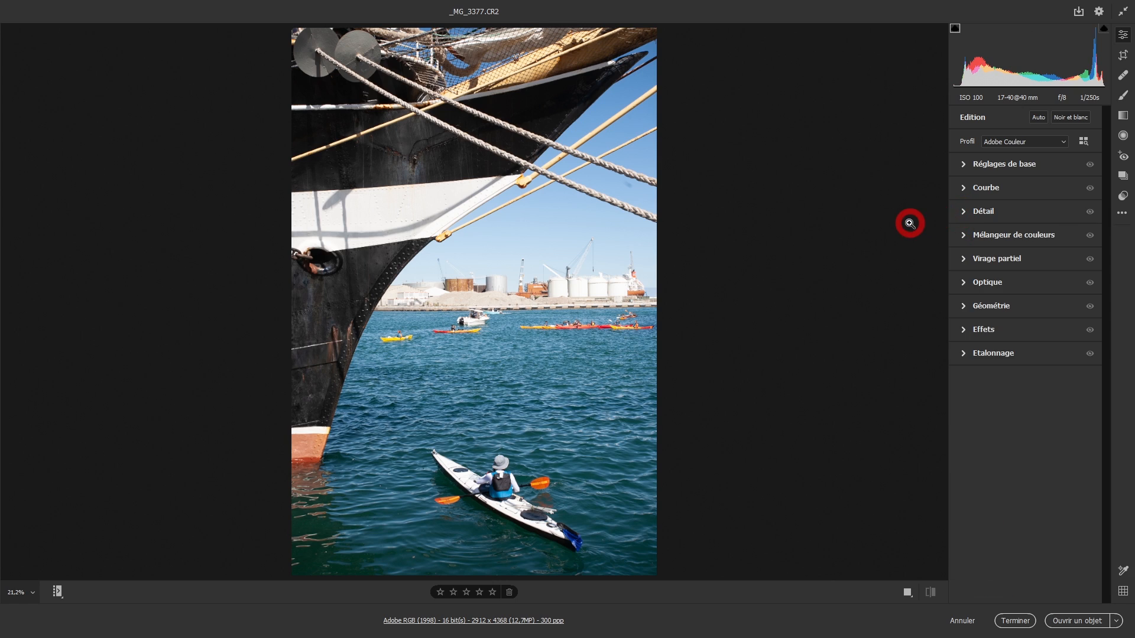
Enable chromatic aberration removal and lens profile corrections in the profile settings of the Optique section
{"action": "left_click", "coordinate": [963, 283]}
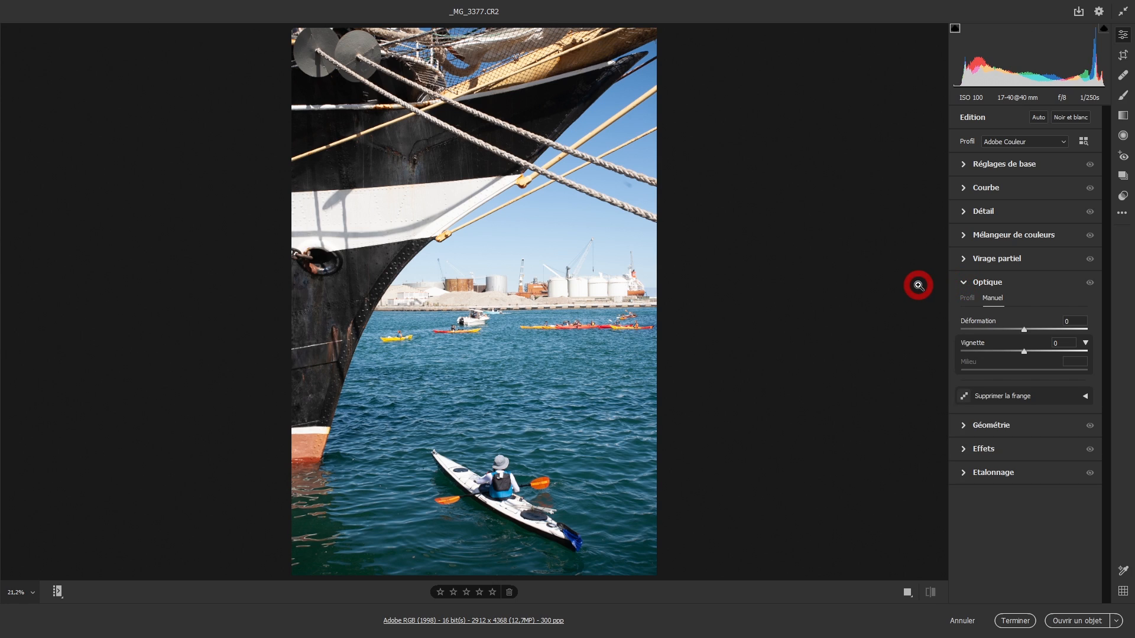
{"action": "left_click", "coordinate": [966, 298]}
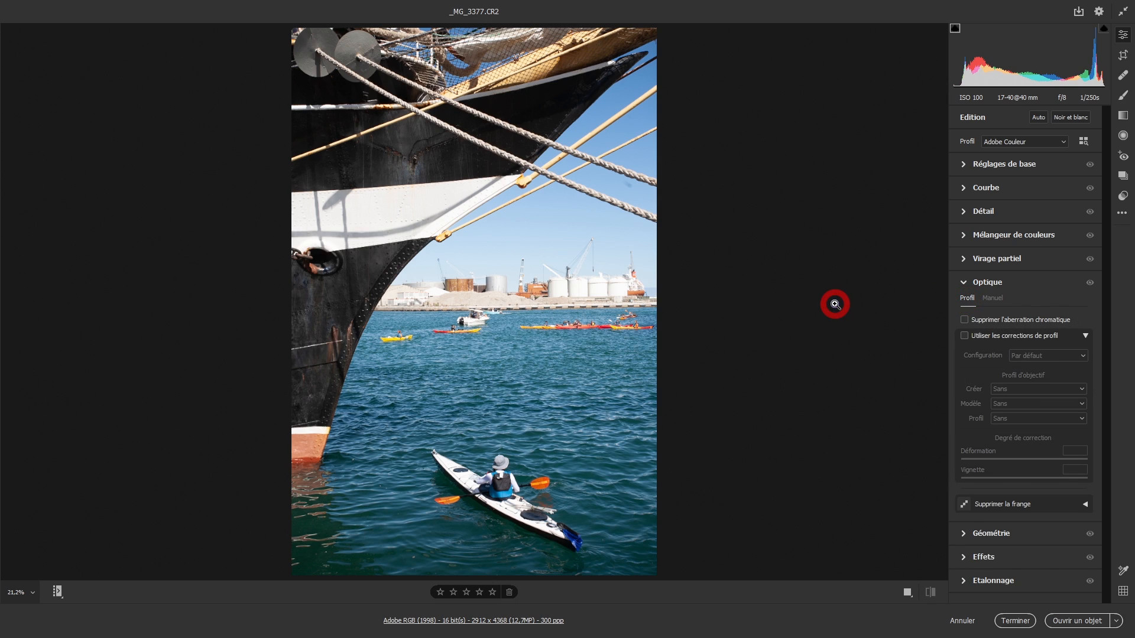
{"action": "left_click", "coordinate": [964, 321]}
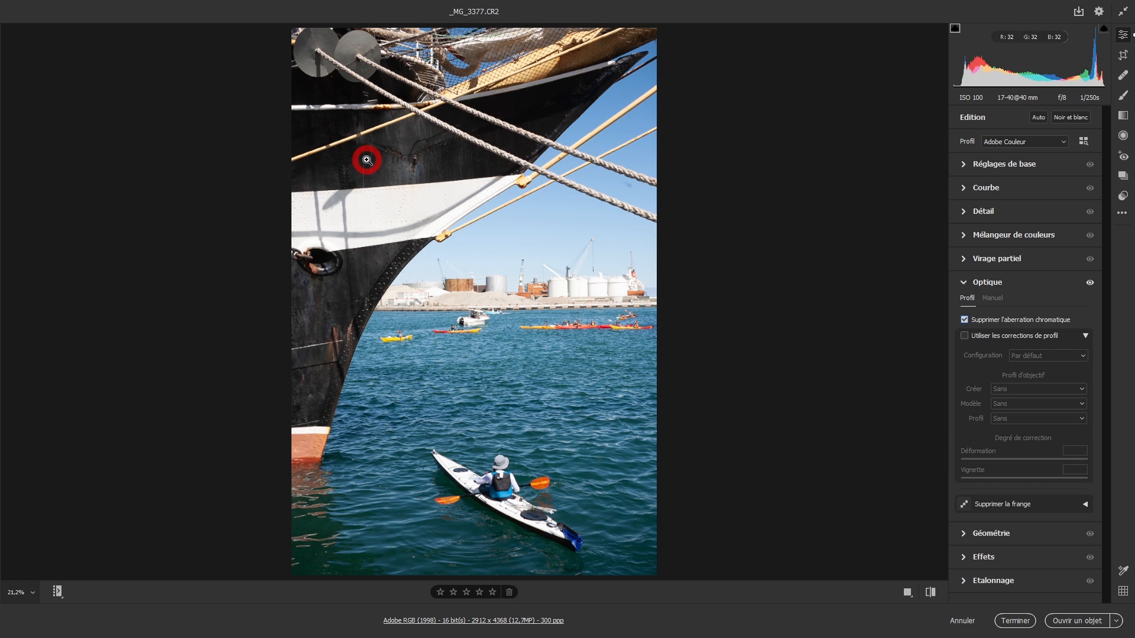
{"action": "left_click", "coordinate": [965, 336]}
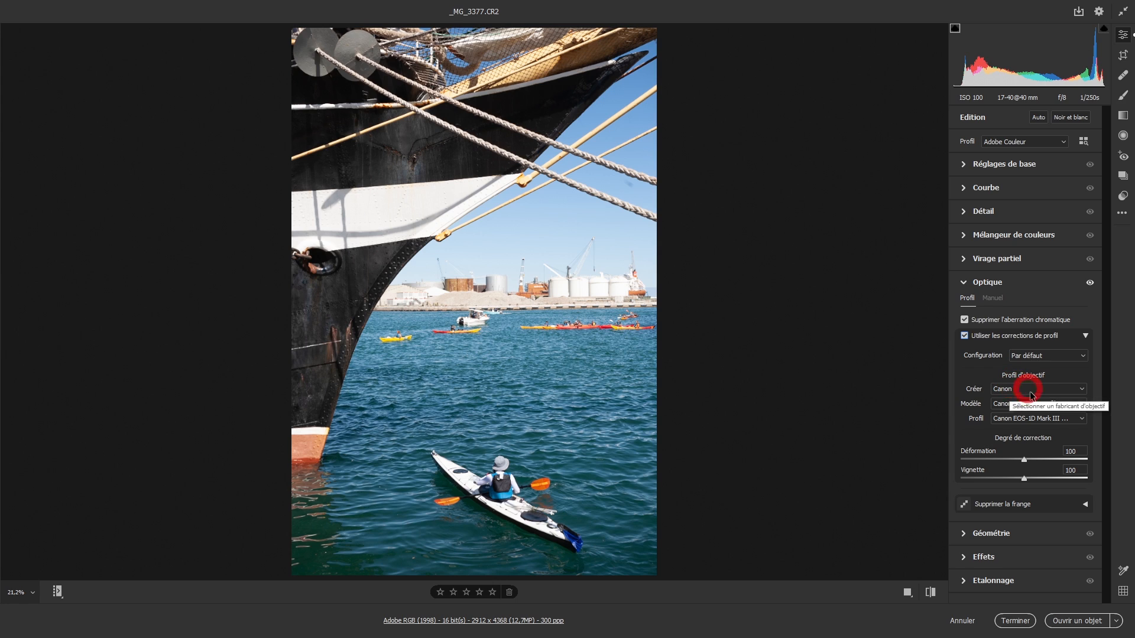
Try the Adobe (Canon EF 17-40mm f/4 L USM) lens profile and check the effect of the profile corrections on the photo
{"action": "left_click", "coordinate": [1083, 419]}
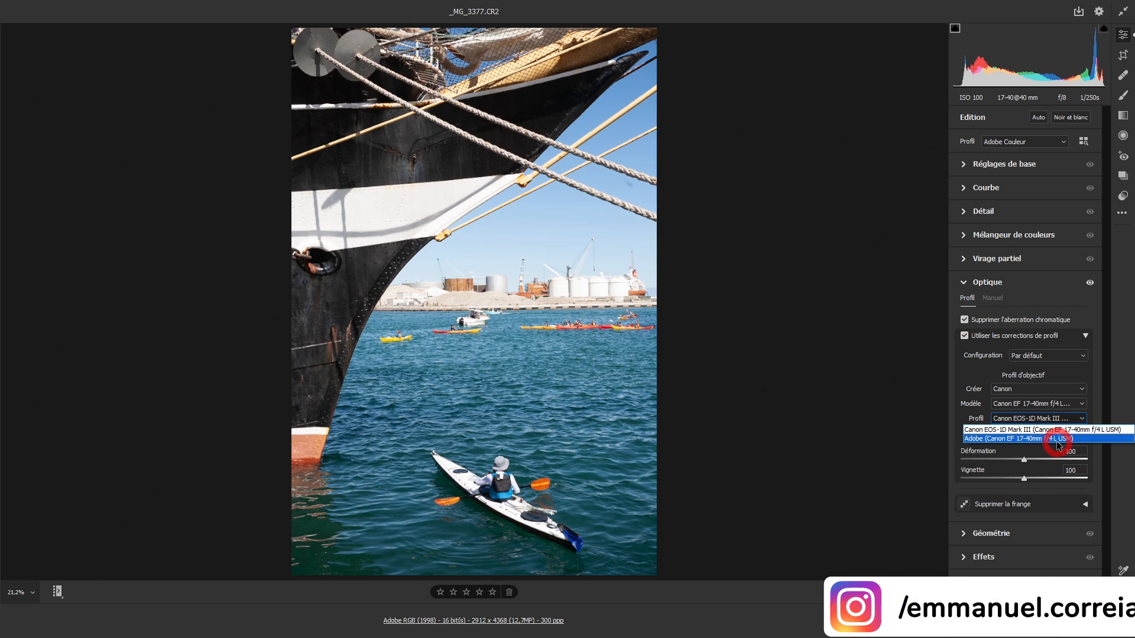
{"action": "left_click", "coordinate": [1022, 438]}
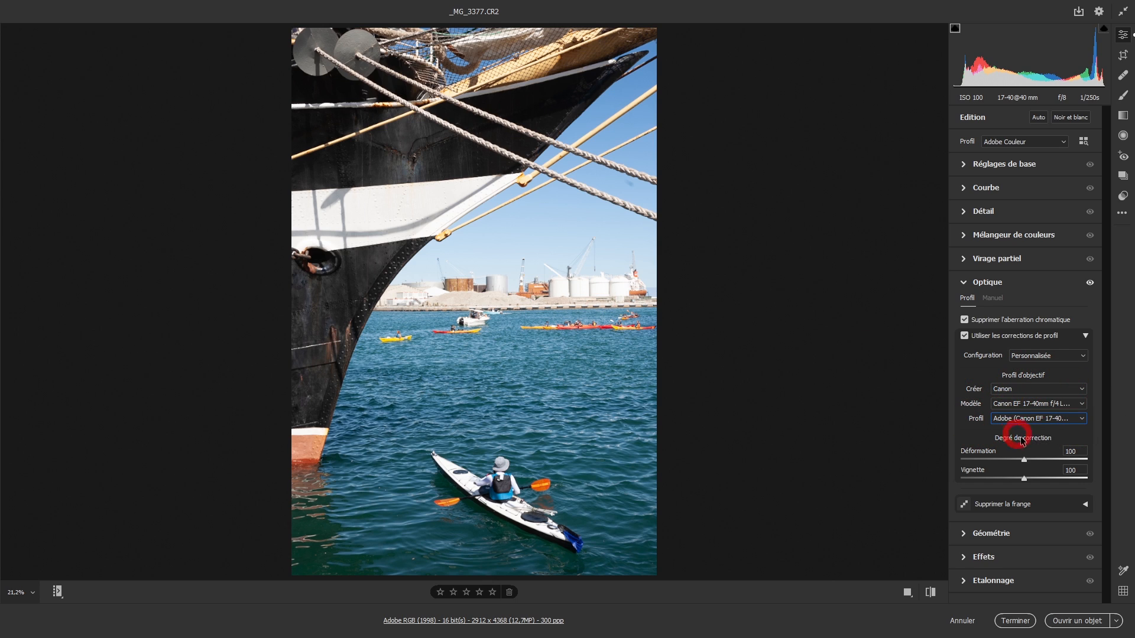
{"action": "left_click", "coordinate": [992, 422]}
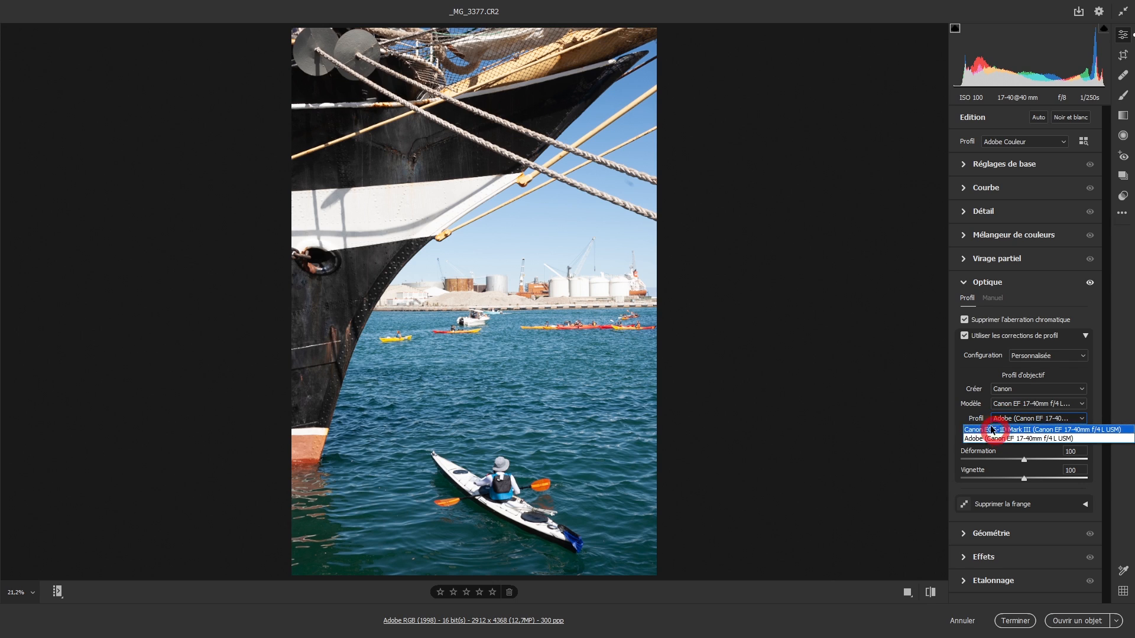
{"action": "left_click", "coordinate": [959, 422]}
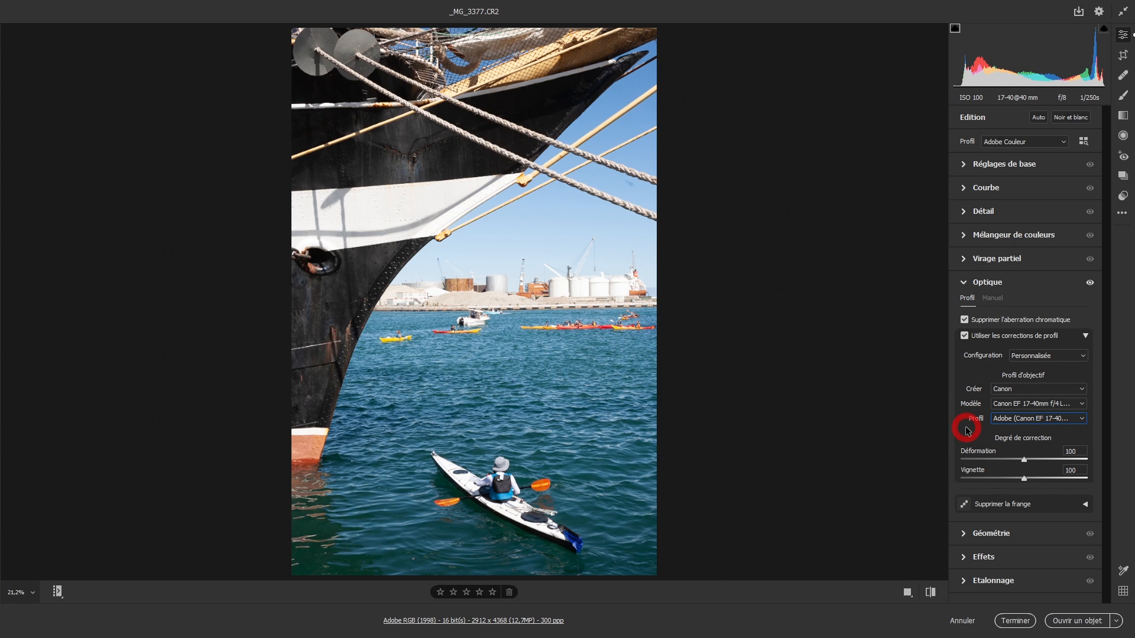
{"action": "left_click", "coordinate": [964, 336]}
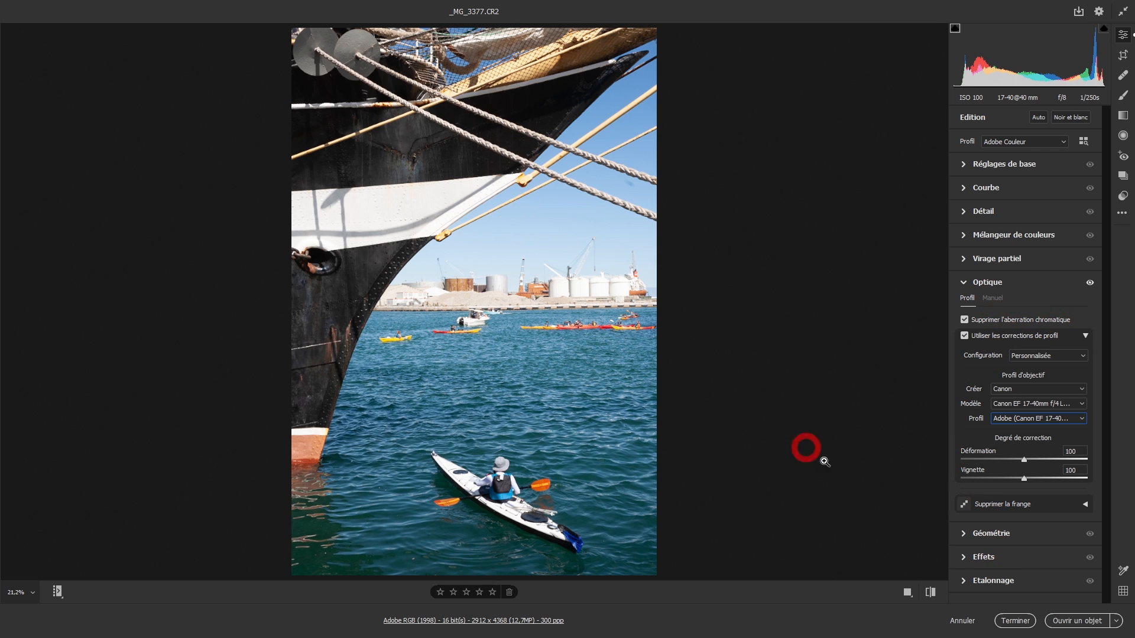
Check the Supprimer la frange settings and set the lens profile to Adobe (Canon EF 17-40mm f/4 L USM)
{"action": "left_click", "coordinate": [1087, 506]}
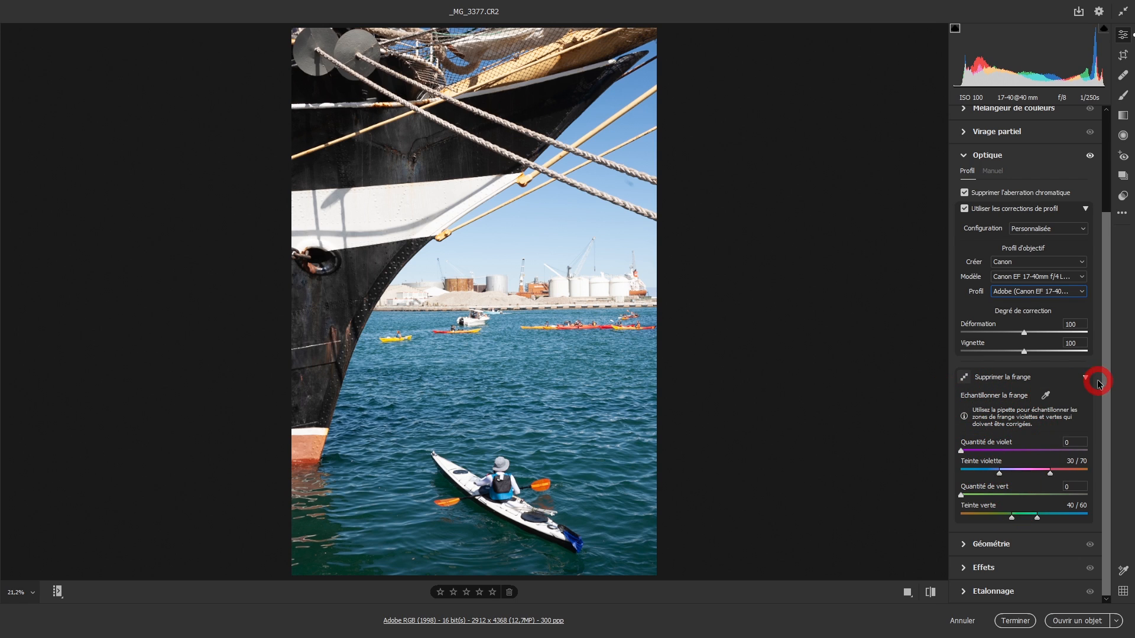
{"action": "left_click", "coordinate": [1086, 377]}
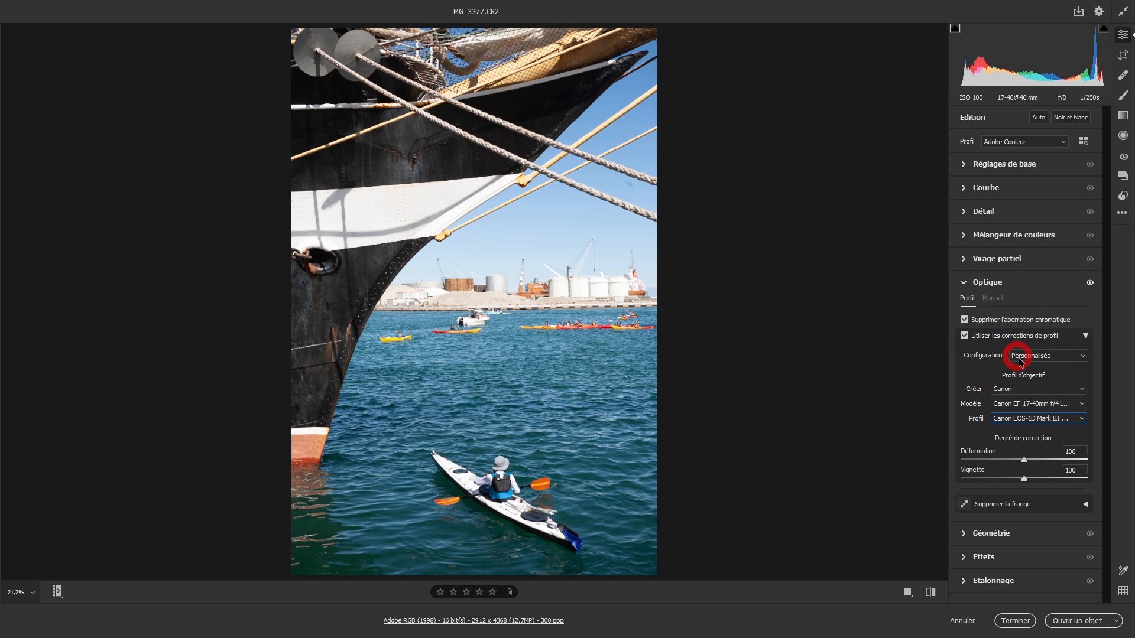
{"action": "left_click", "coordinate": [1023, 420]}
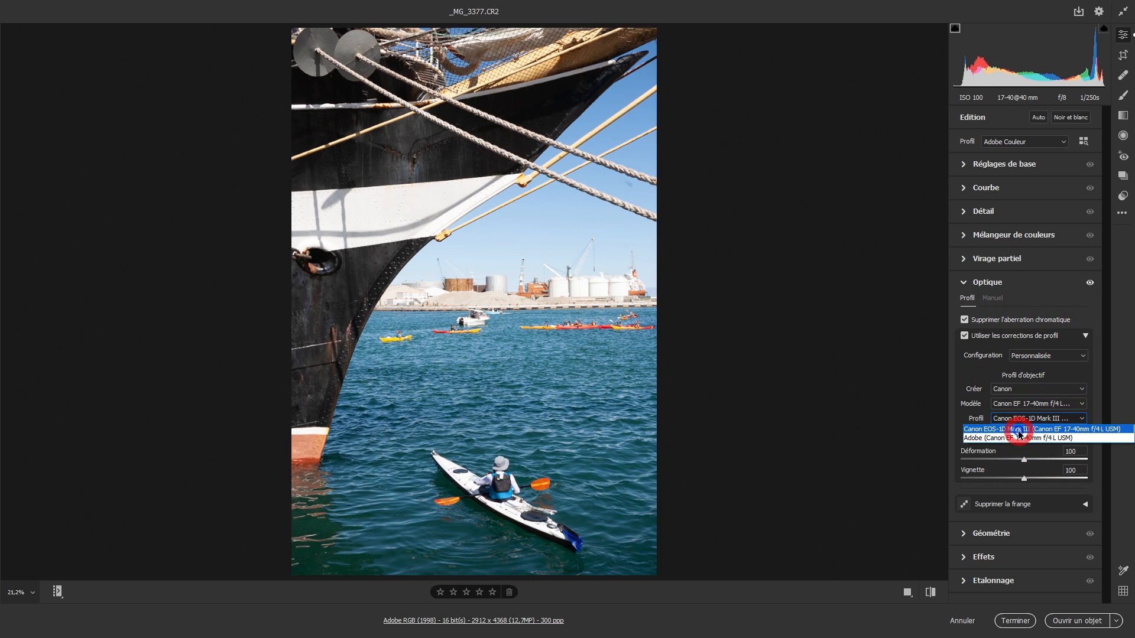
{"action": "left_click", "coordinate": [1013, 433]}
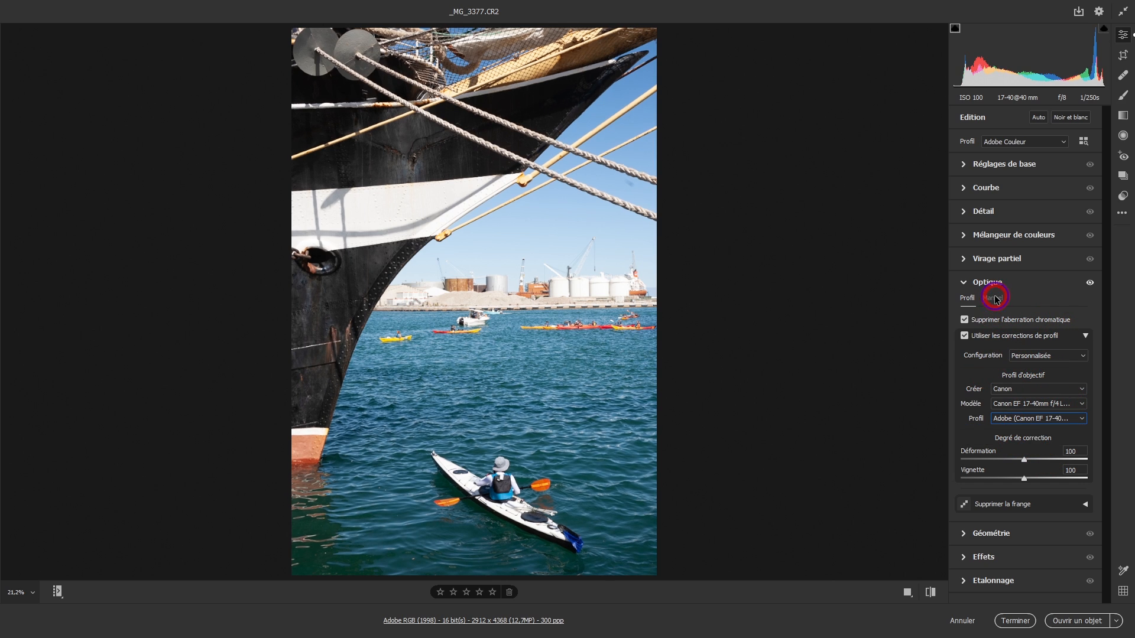
Review the manual Déformation and Vignette correction settings and collapse the Optique section
{"action": "left_click", "coordinate": [995, 298]}
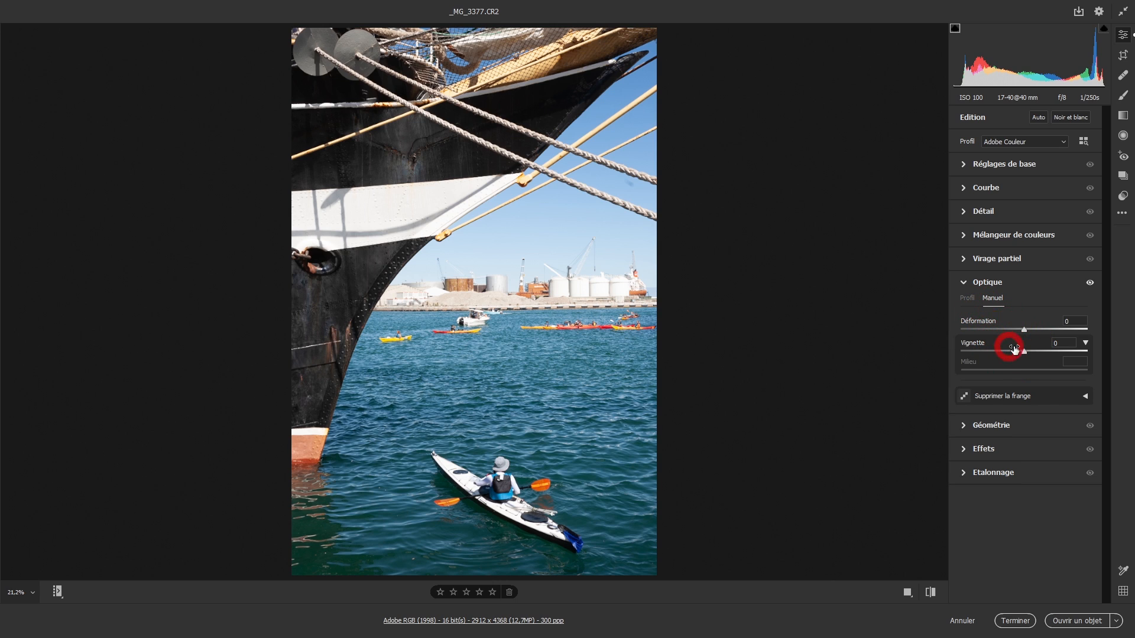
{"action": "left_click", "coordinate": [1085, 343]}
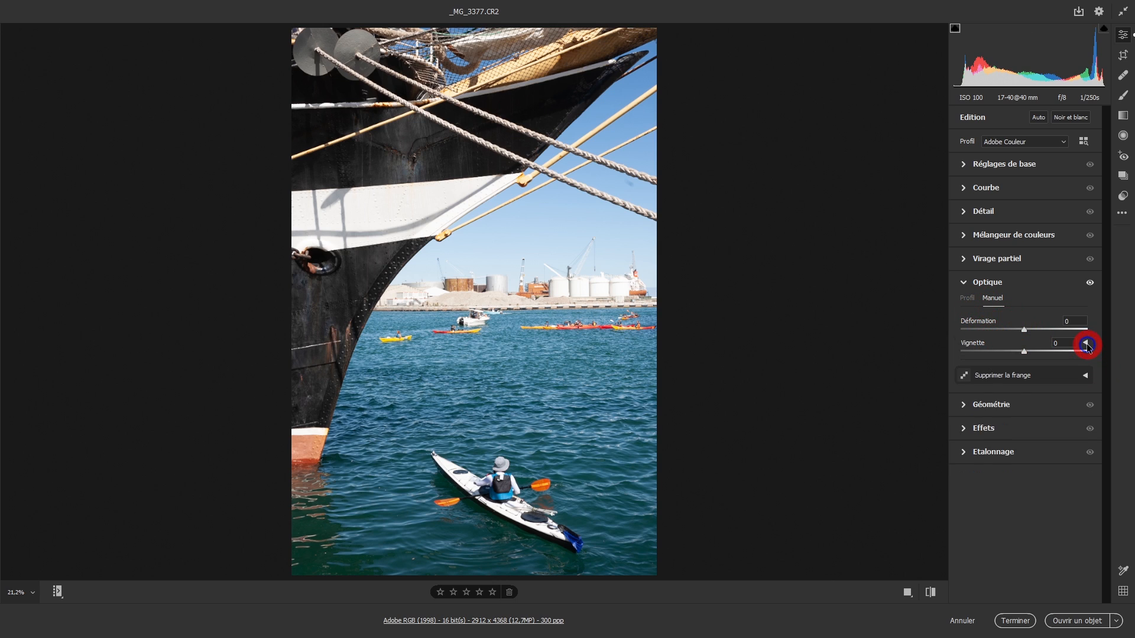
{"action": "left_click", "coordinate": [1086, 344]}
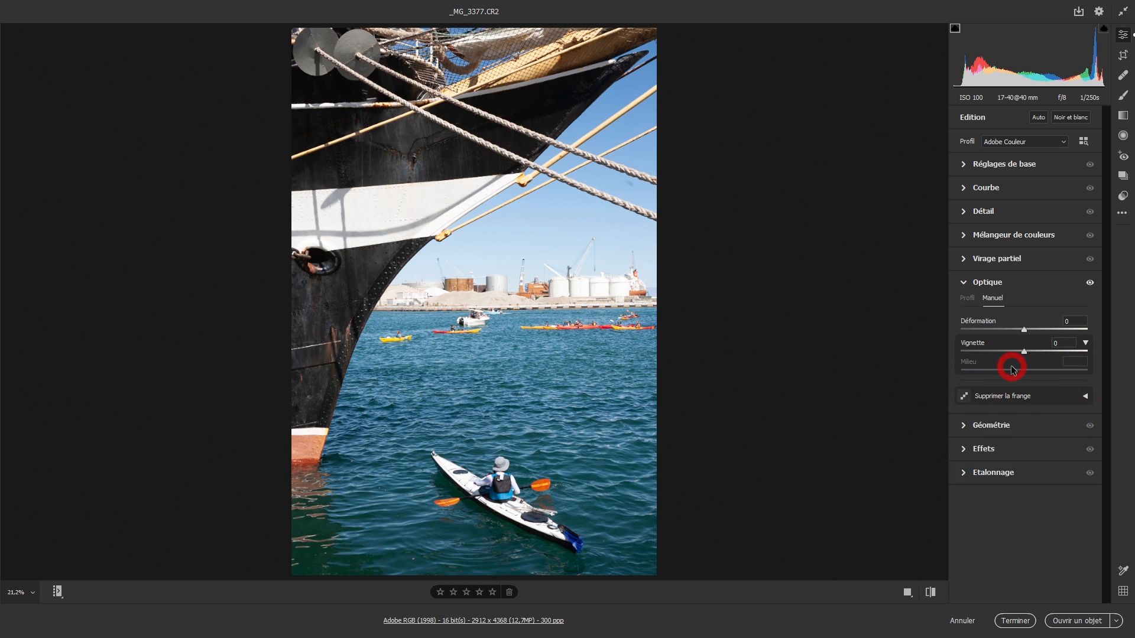
{"action": "left_click", "coordinate": [964, 284]}
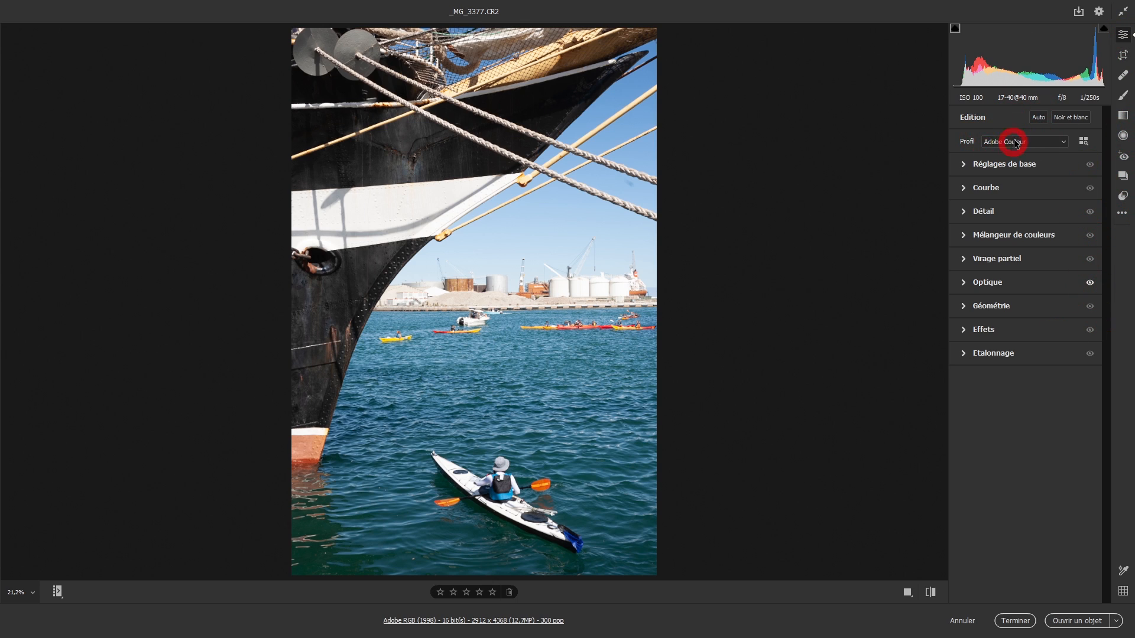
Expand Réglages de base, try the Adobe Paysage profile on the photo and switch back to Adobe Couleur
{"action": "left_click", "coordinate": [962, 166]}
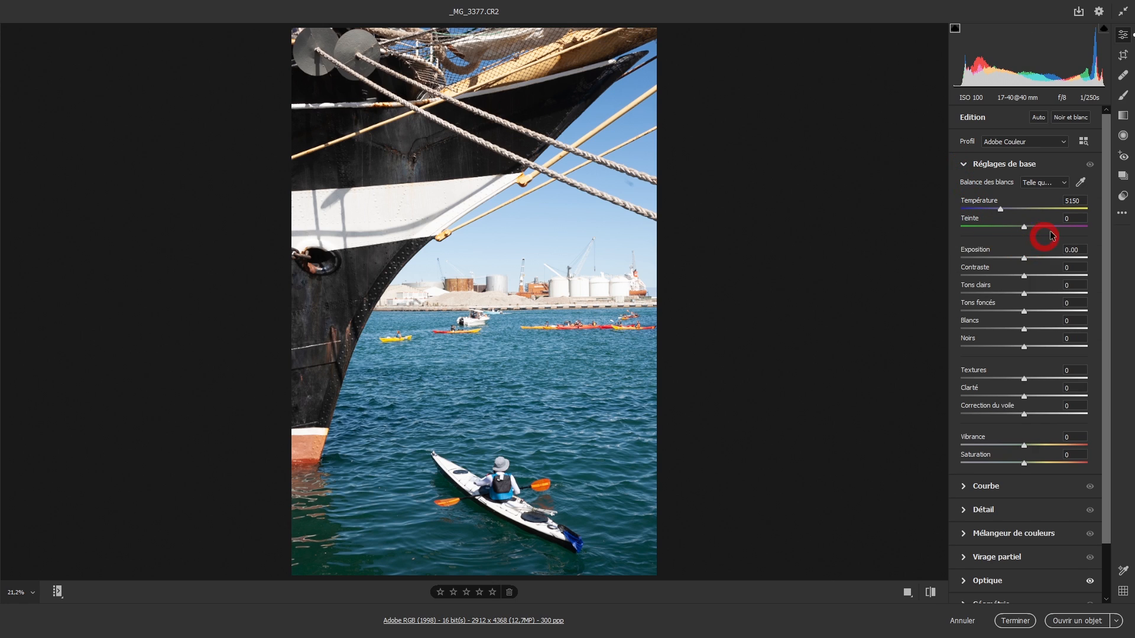
{"action": "left_click", "coordinate": [1067, 143]}
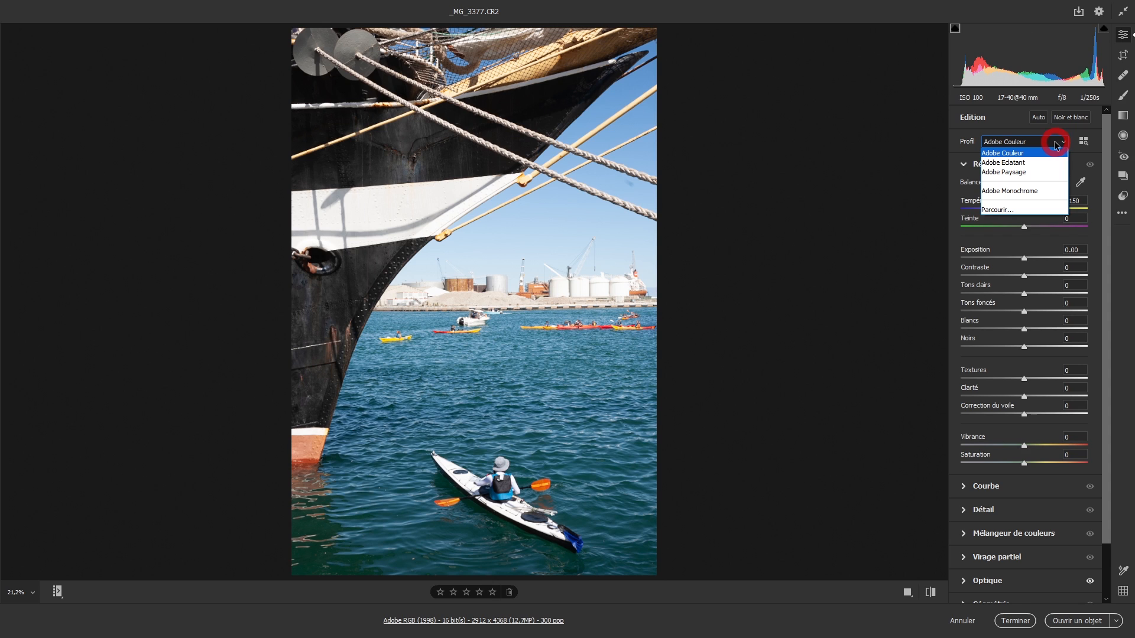
{"action": "left_click", "coordinate": [1030, 173]}
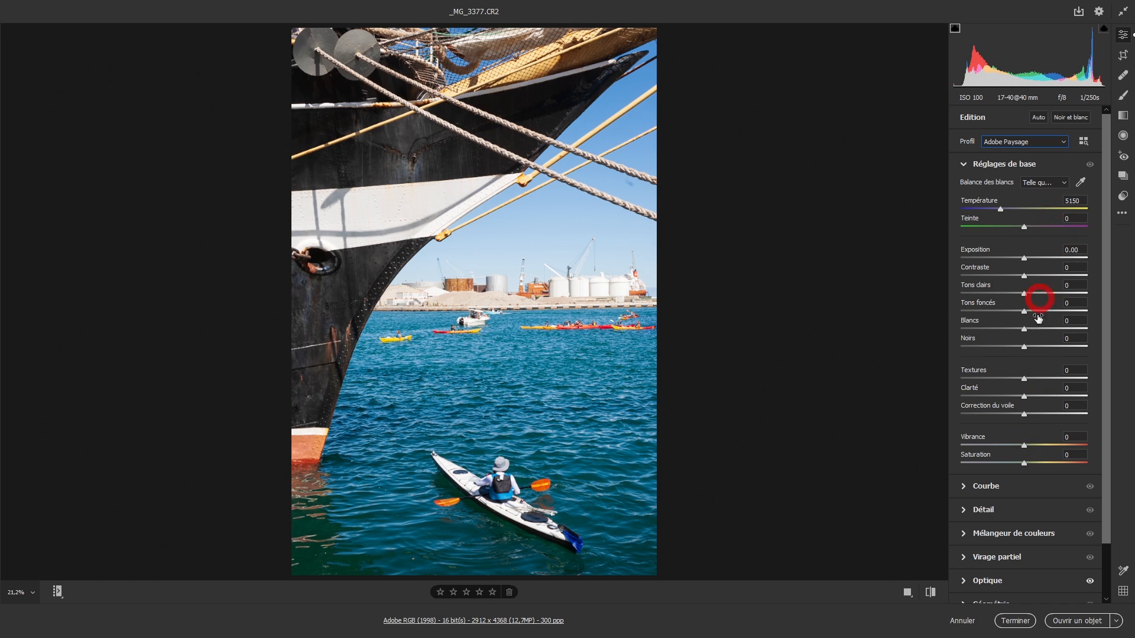
{"action": "left_click", "coordinate": [1063, 142]}
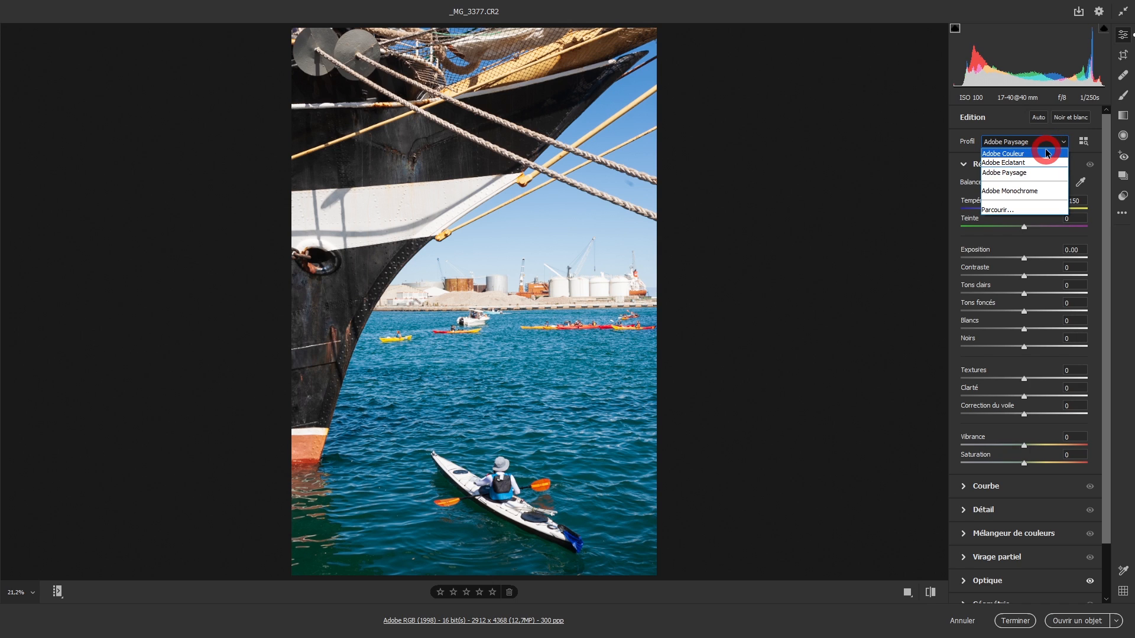
{"action": "left_click", "coordinate": [1012, 155]}
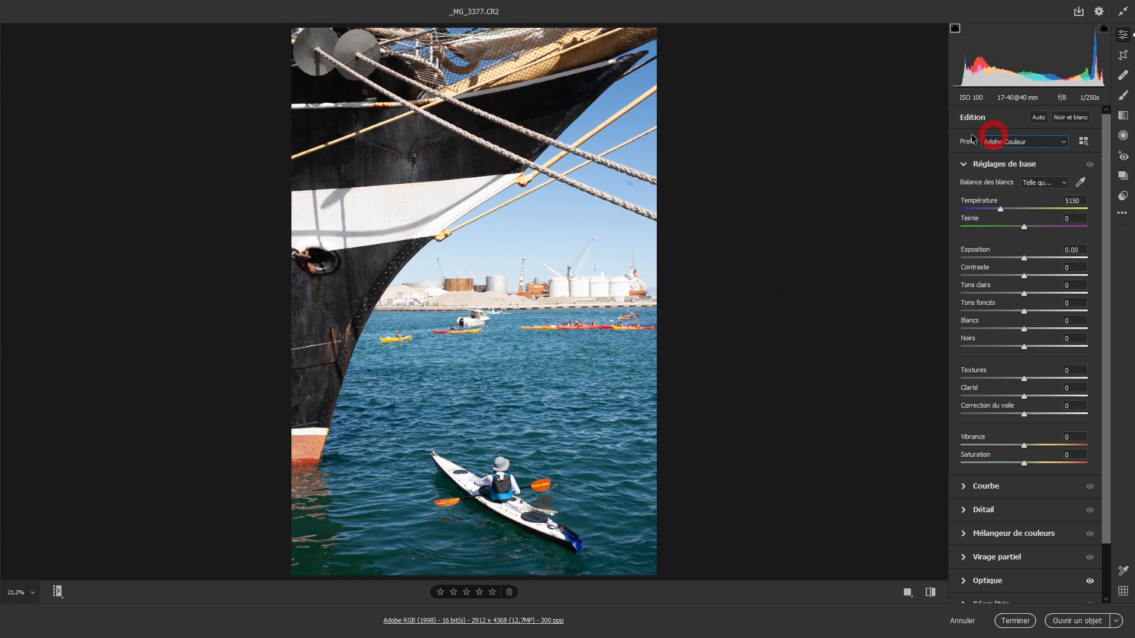
{"action": "left_click", "coordinate": [598, 92]}
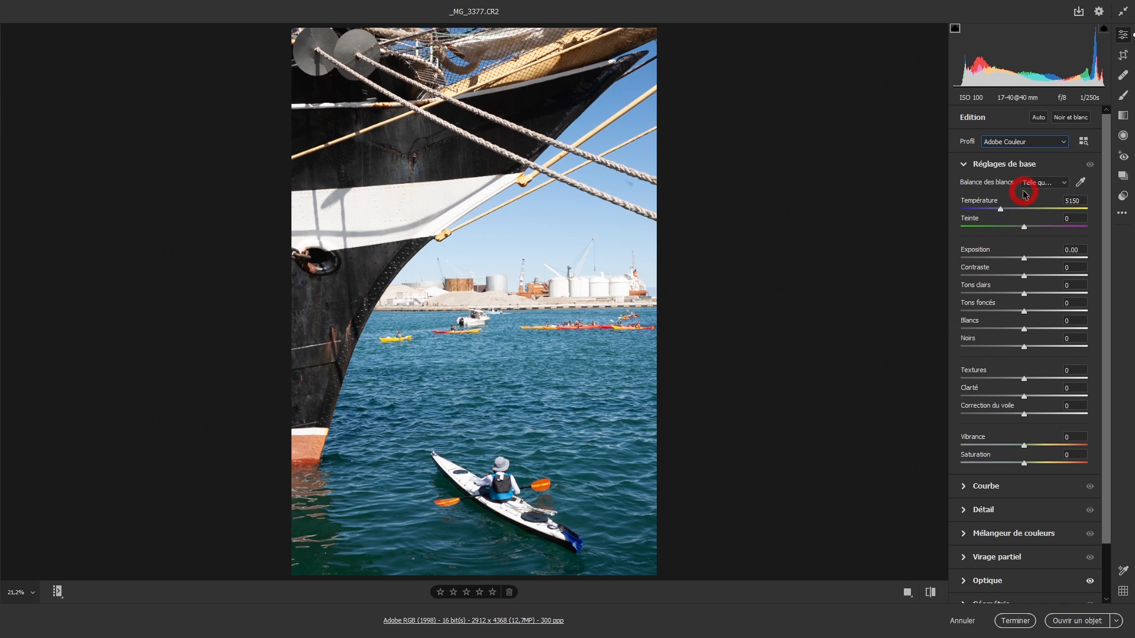
Browse the full profile collection and add the Fidèle profile from Rendu de l'appareil to the favourites
{"action": "left_click", "coordinate": [1054, 146]}
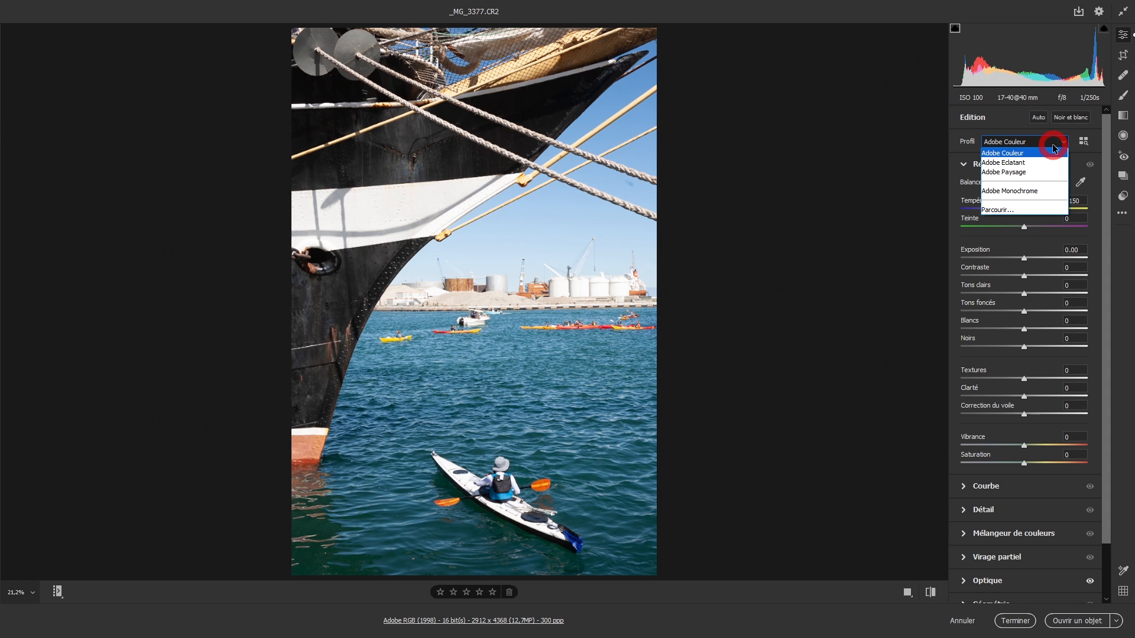
{"action": "left_click", "coordinate": [999, 211]}
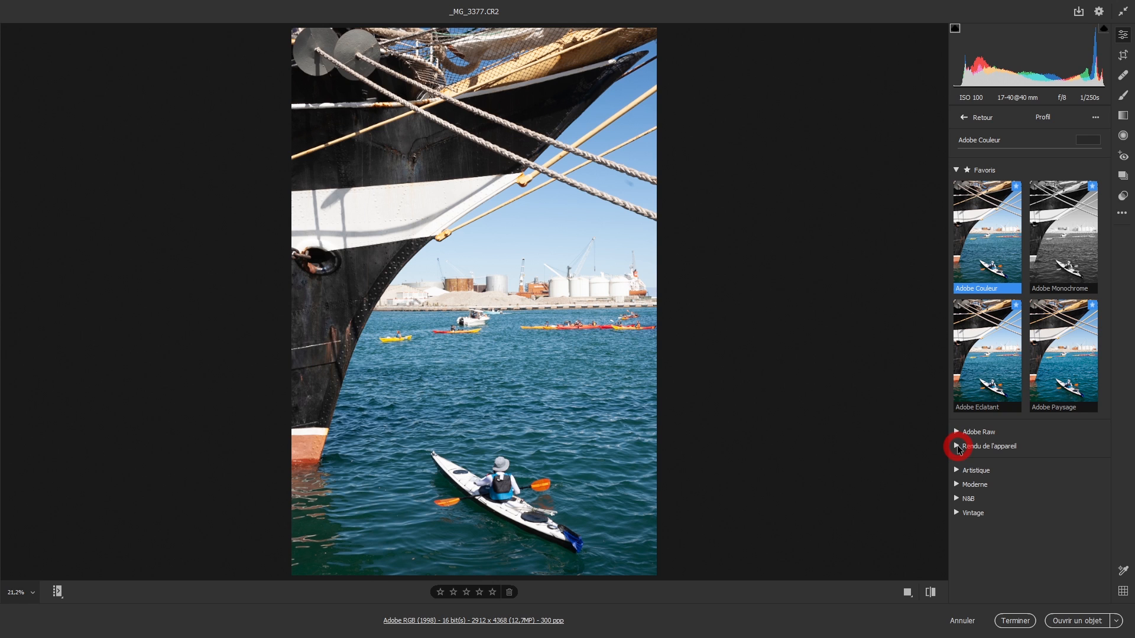
{"action": "left_click", "coordinate": [958, 447]}
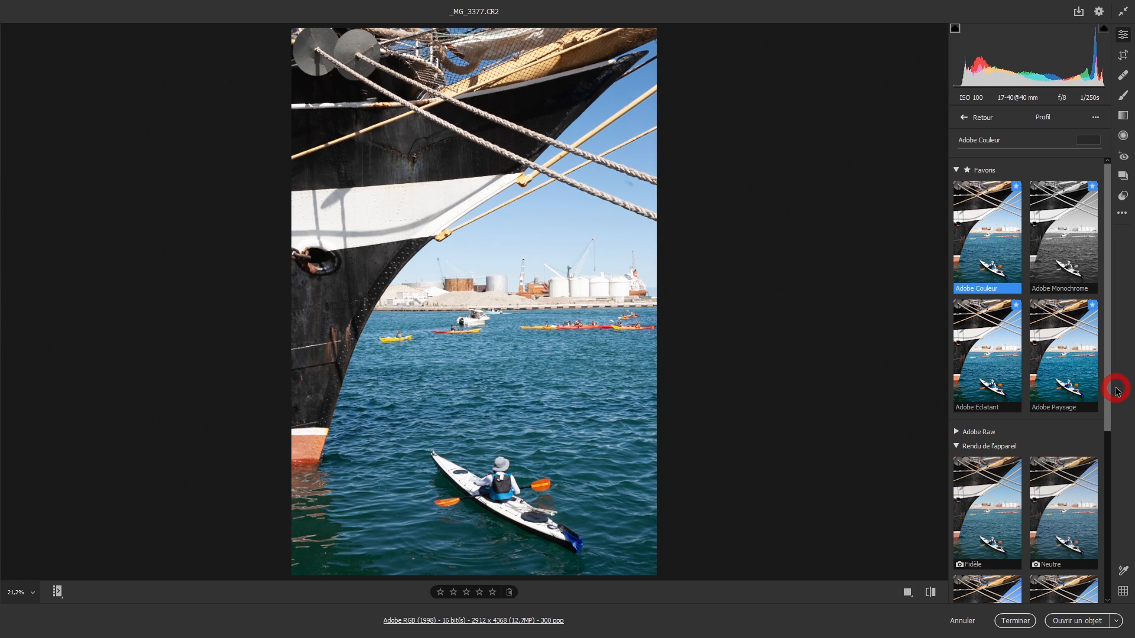
{"action": "left_click_drag", "start_coordinate": [1111, 390], "coordinate": [1116, 559]}
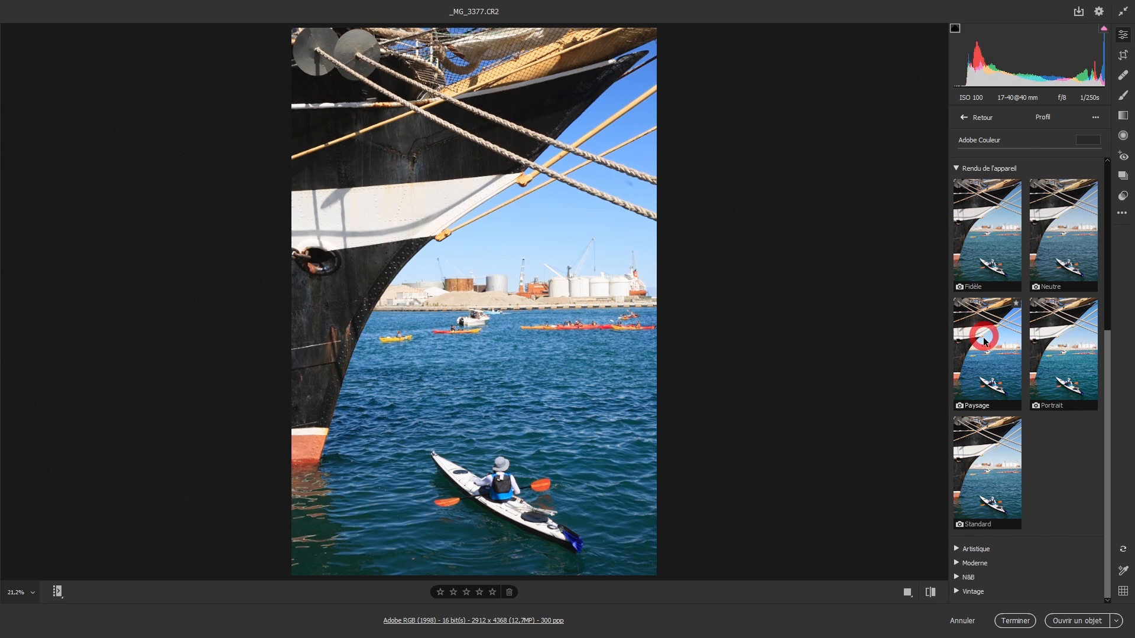
{"action": "left_click", "coordinate": [1016, 187]}
{"action": "scroll", "coordinate": [1050, 254], "scroll_direction": "up", "scroll_amount": 3}
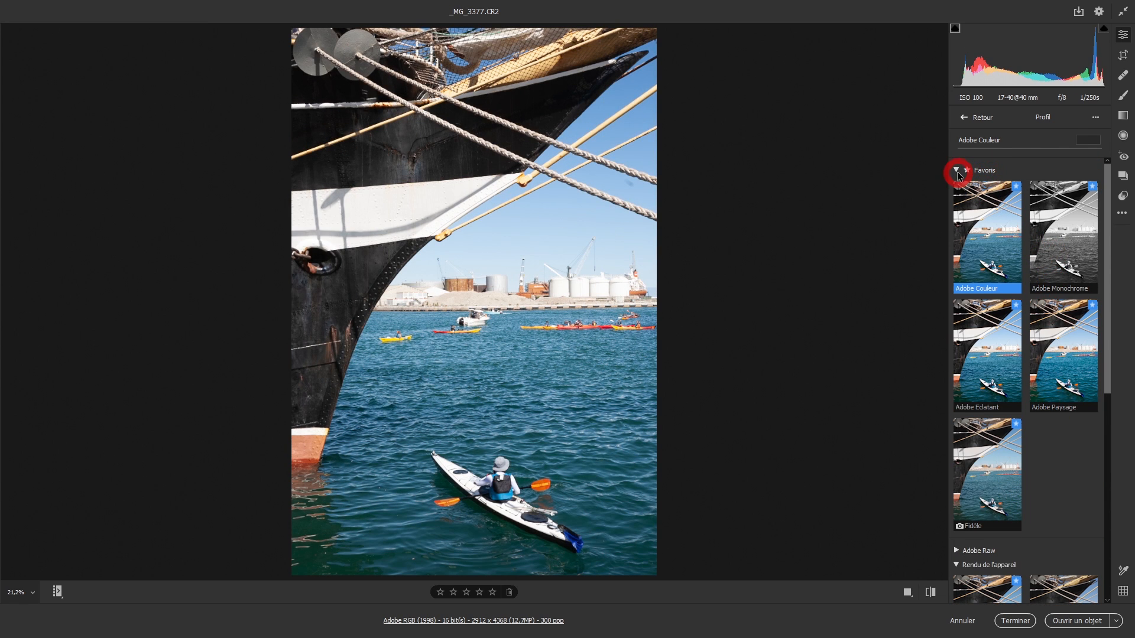
Collapse Favoris and Rendu de l'appareil and preview the Adobe Raw and Artistique profiles on the photo
{"action": "left_click", "coordinate": [956, 170]}
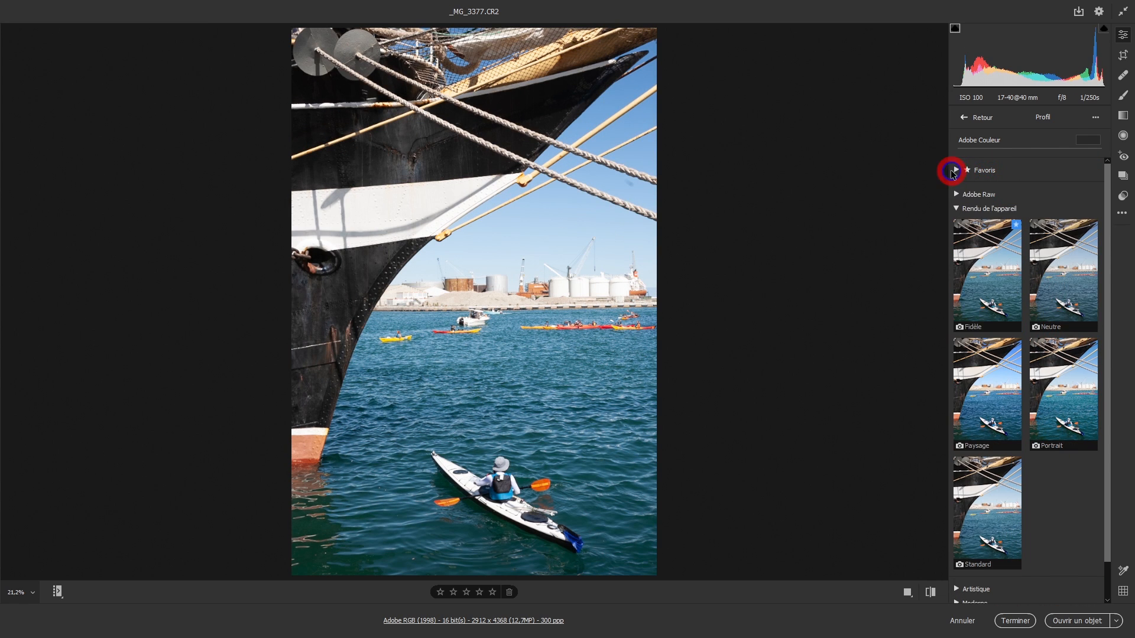
{"action": "left_click", "coordinate": [957, 210]}
{"action": "left_click", "coordinate": [956, 194]}
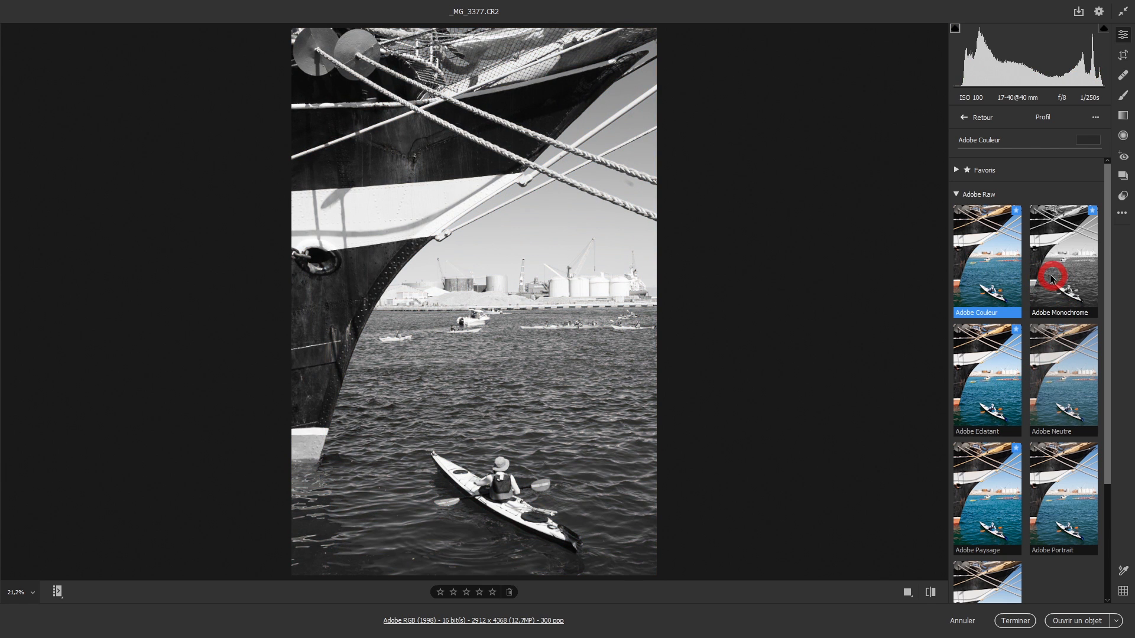
{"action": "left_click", "coordinate": [957, 195]}
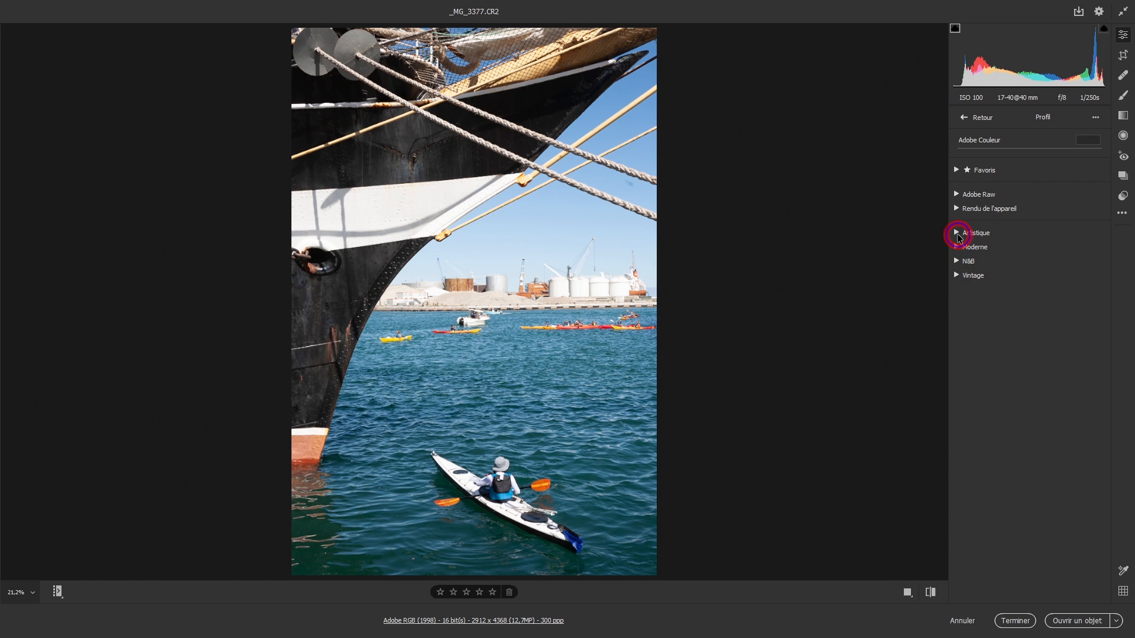
{"action": "left_click", "coordinate": [957, 233]}
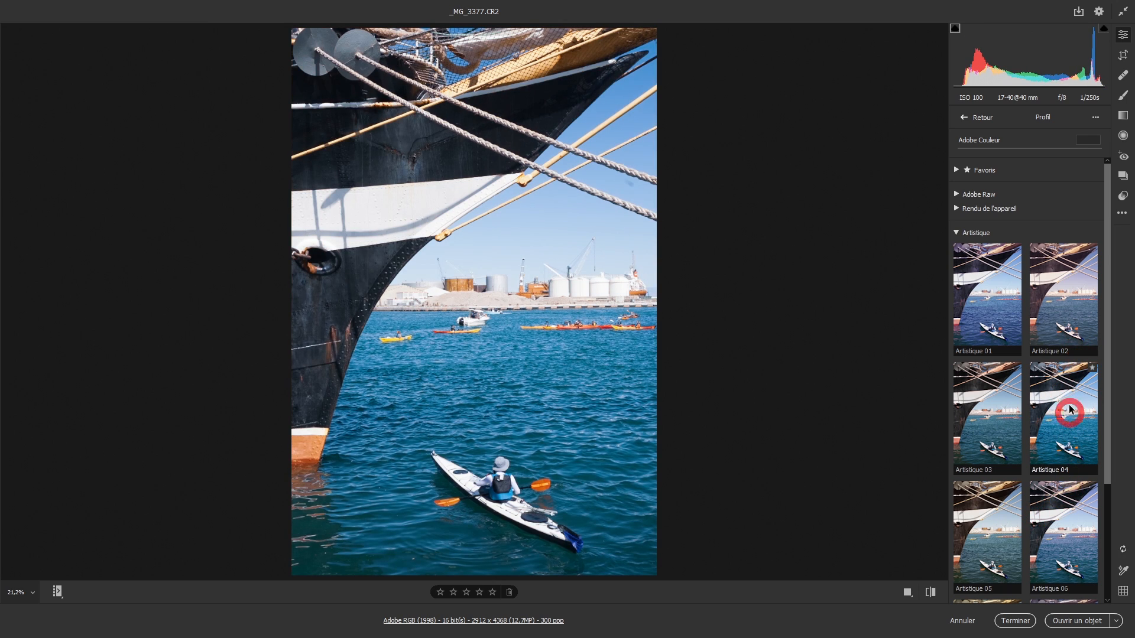
{"action": "left_click", "coordinate": [957, 233]}
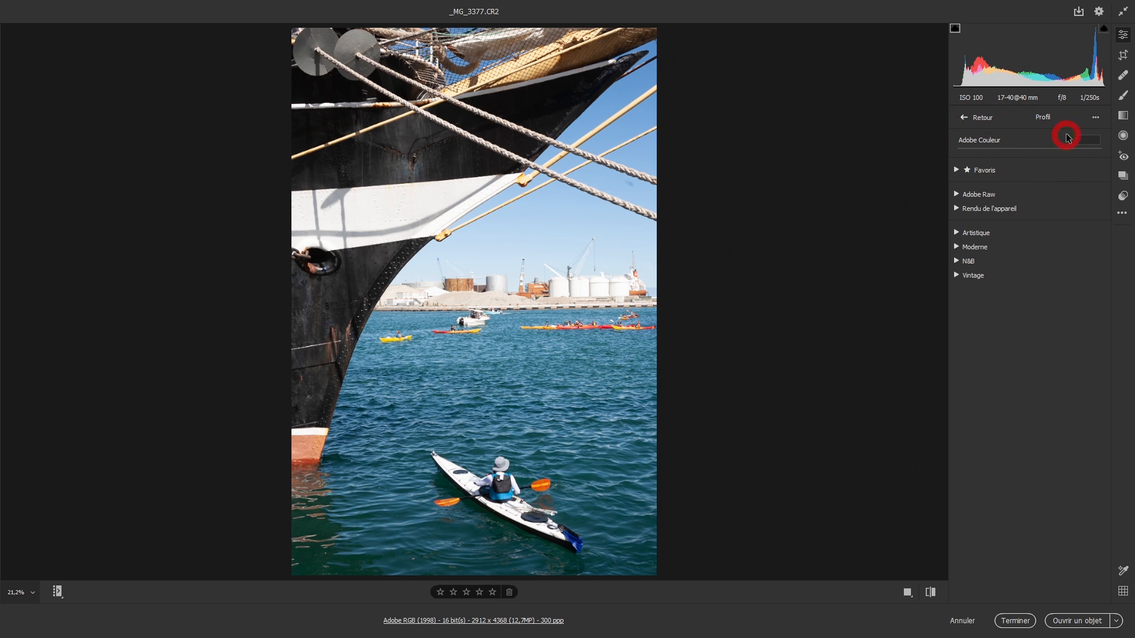
Check the profile browser's display and management options and return to the edit settings
{"action": "left_click", "coordinate": [1096, 120]}
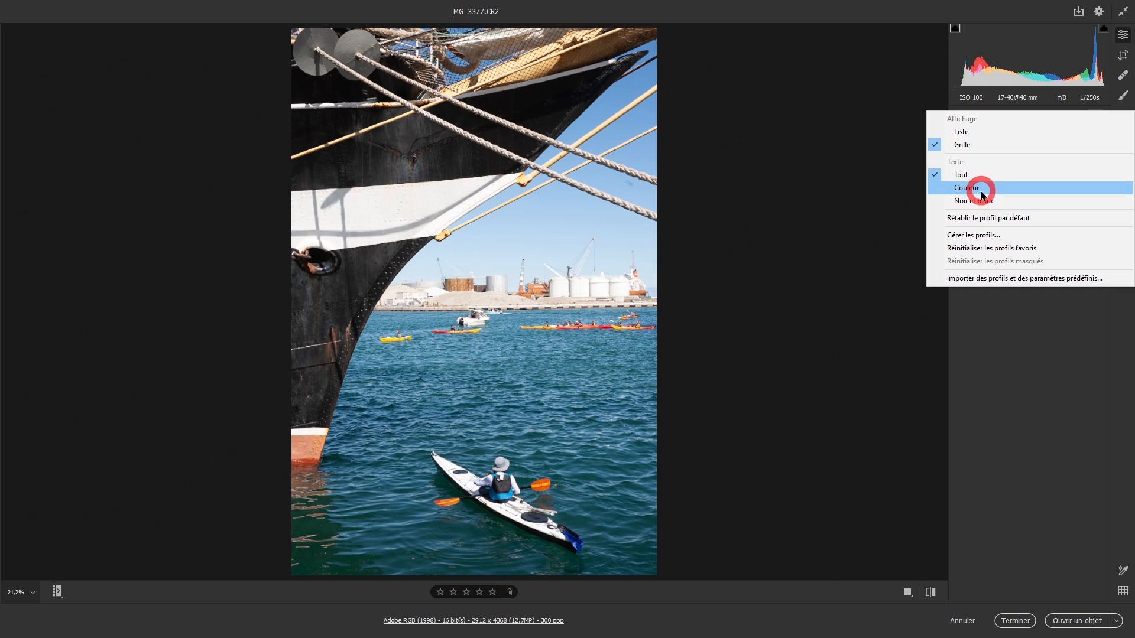
{"action": "left_click", "coordinate": [1017, 377]}
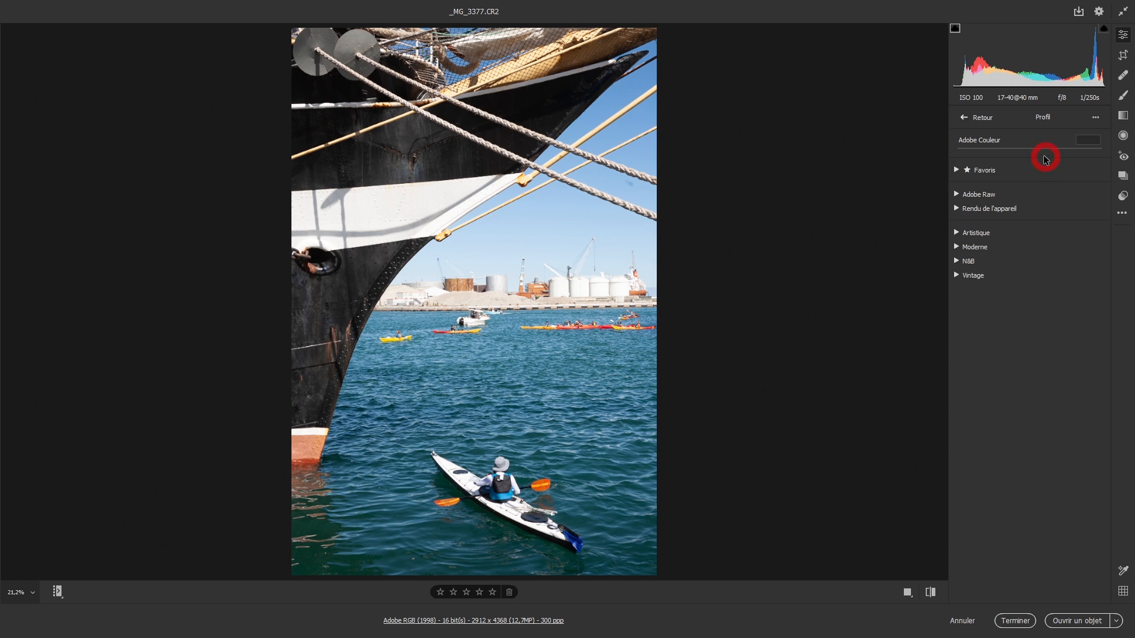
{"action": "left_click", "coordinate": [961, 118]}
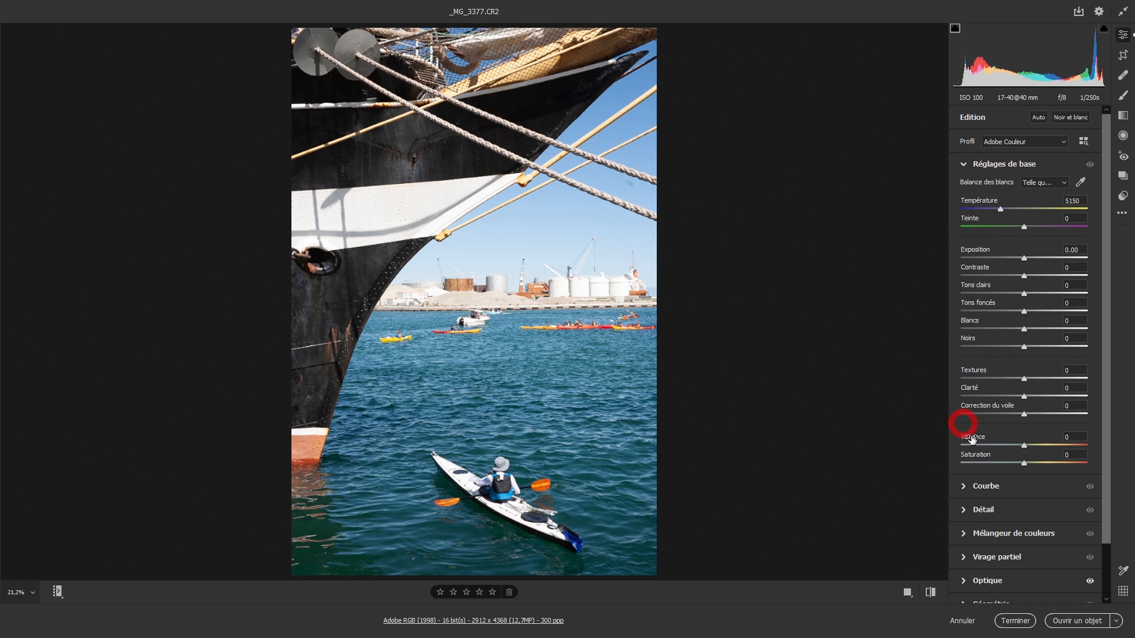
Expand the Etalonnage section and check the available Processus versions
{"action": "scroll", "coordinate": [1105, 476], "scroll_direction": "down", "scroll_amount": 2}
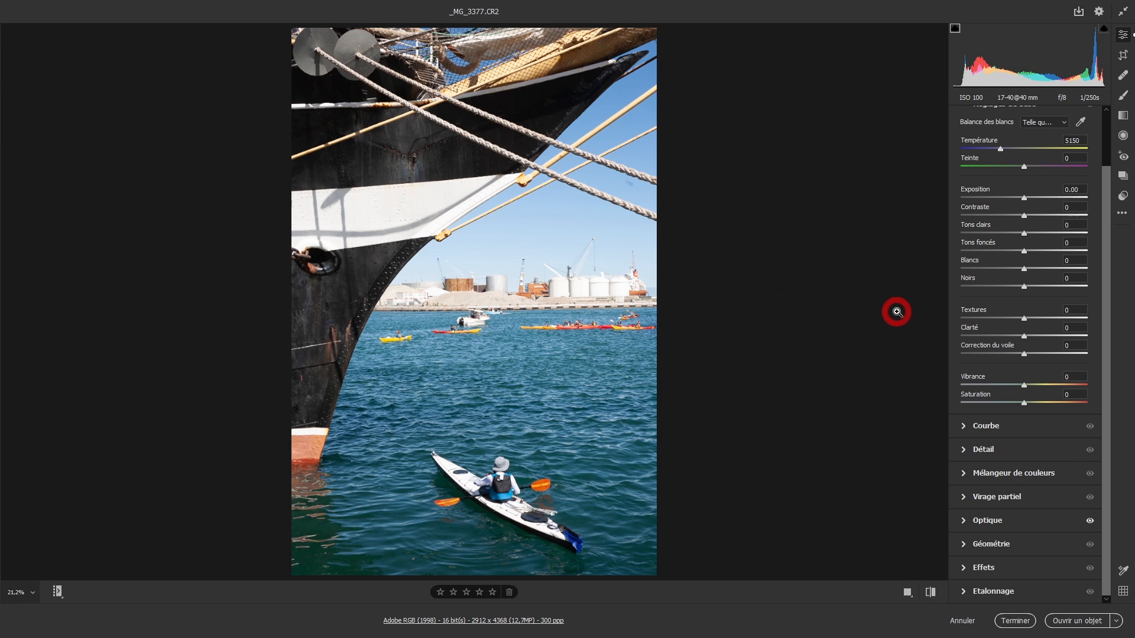
{"action": "left_click", "coordinate": [964, 592]}
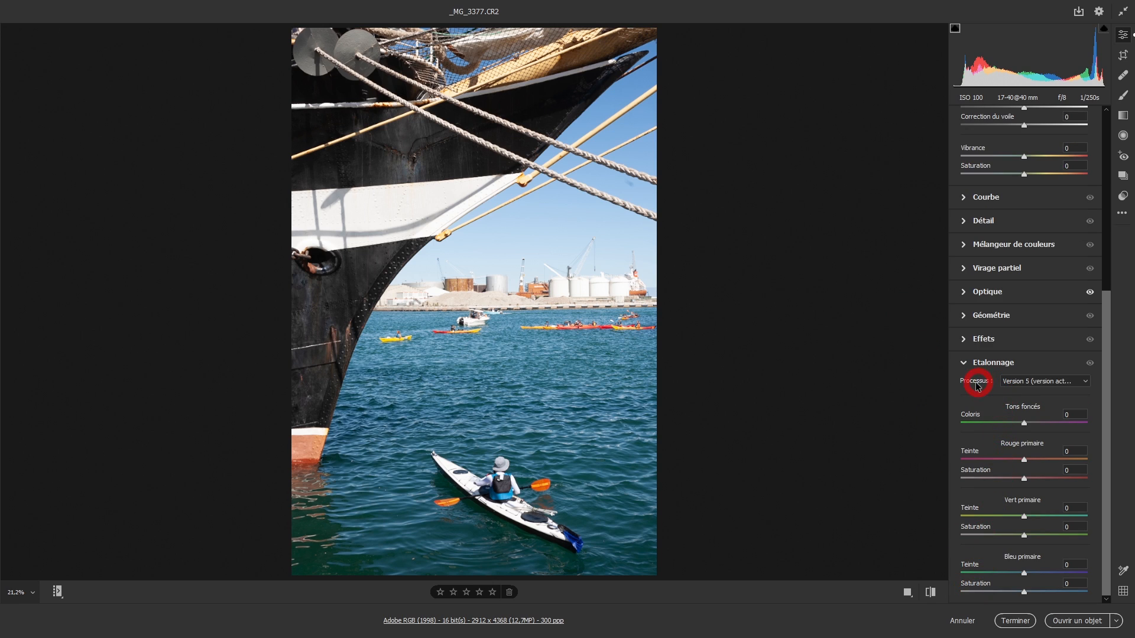
{"action": "left_click", "coordinate": [1085, 383]}
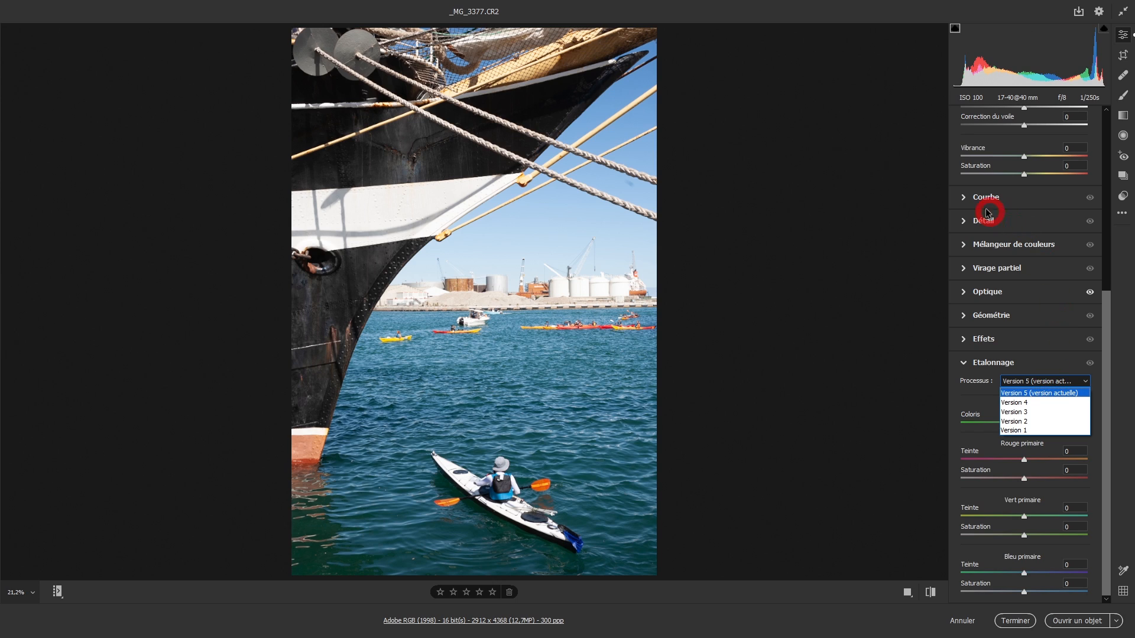
{"action": "left_click", "coordinate": [1103, 316]}
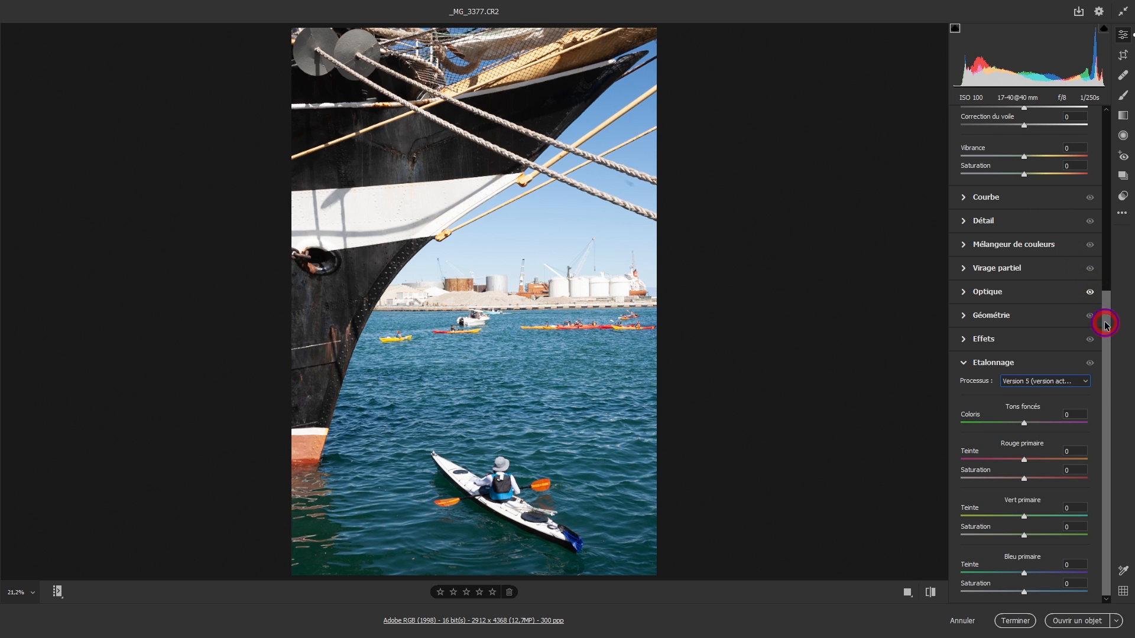
Set the Etalonnage Processus to Version 1 and review its Réglages de base controls
{"action": "left_click_drag", "start_coordinate": [1107, 322], "coordinate": [1106, 157]}
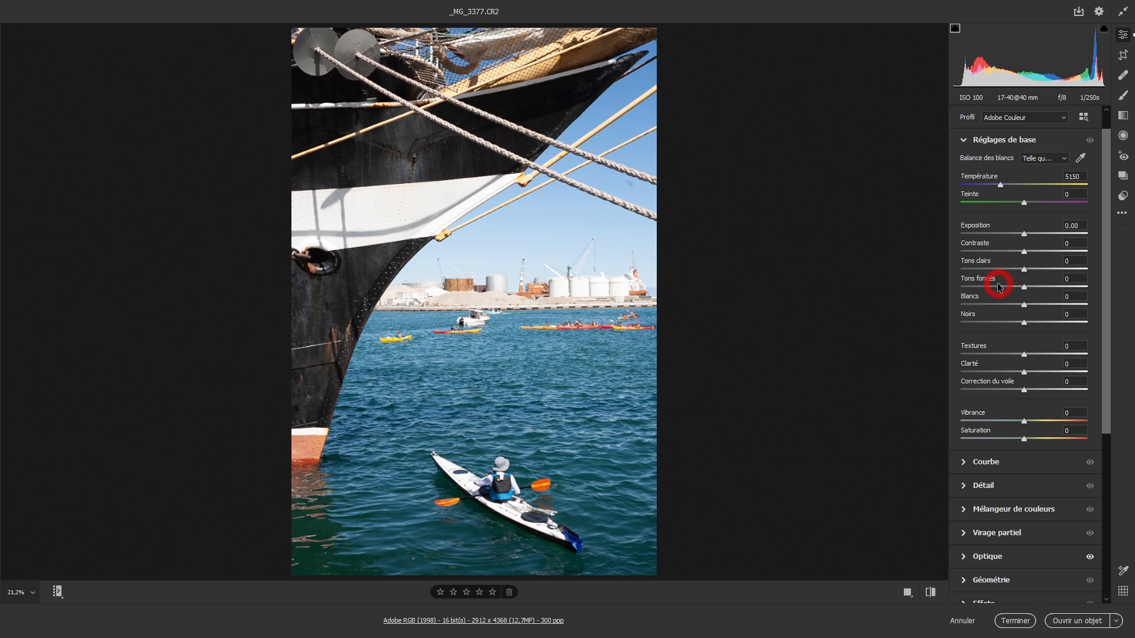
{"action": "left_click_drag", "start_coordinate": [1105, 349], "coordinate": [1117, 510]}
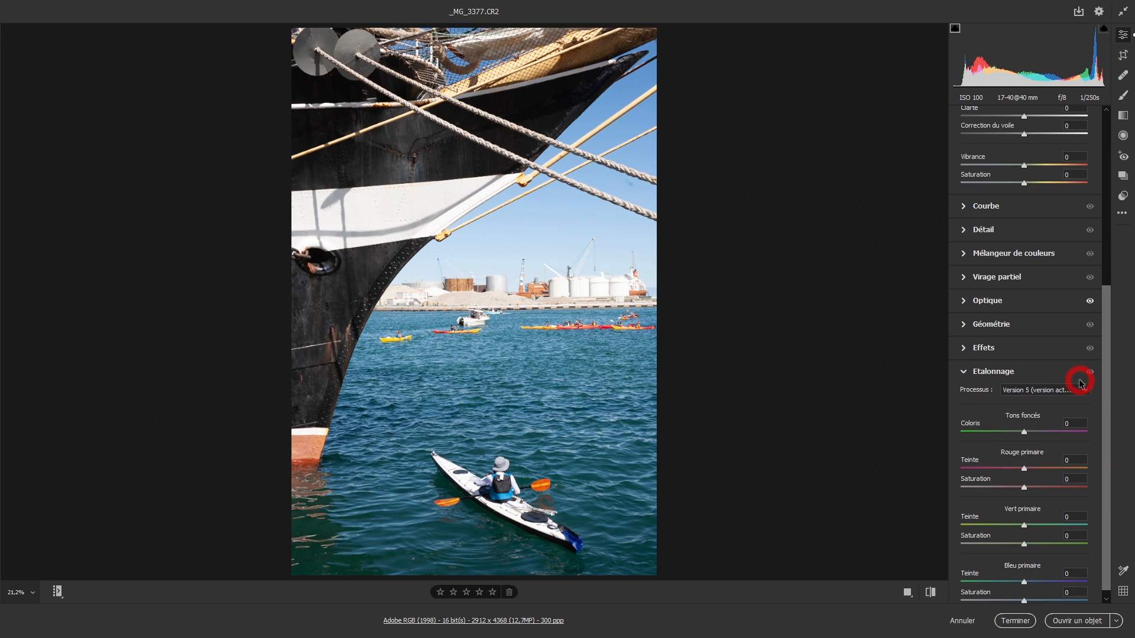
{"action": "left_click", "coordinate": [1086, 393]}
{"action": "left_click", "coordinate": [1048, 441]}
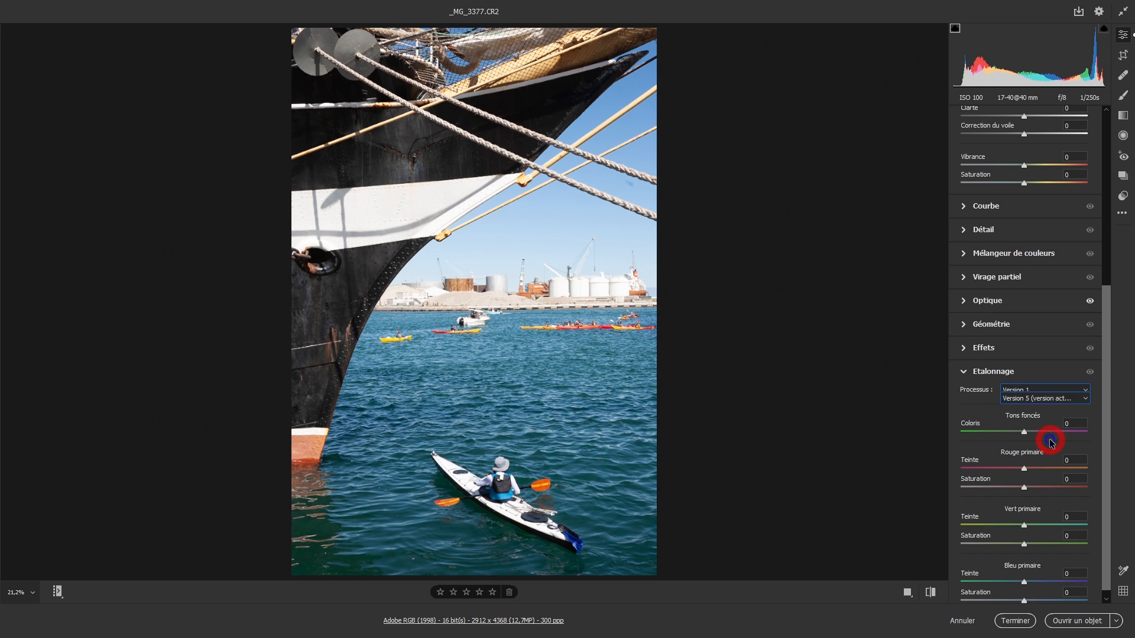
{"action": "left_click_drag", "start_coordinate": [1108, 438], "coordinate": [1117, 304]}
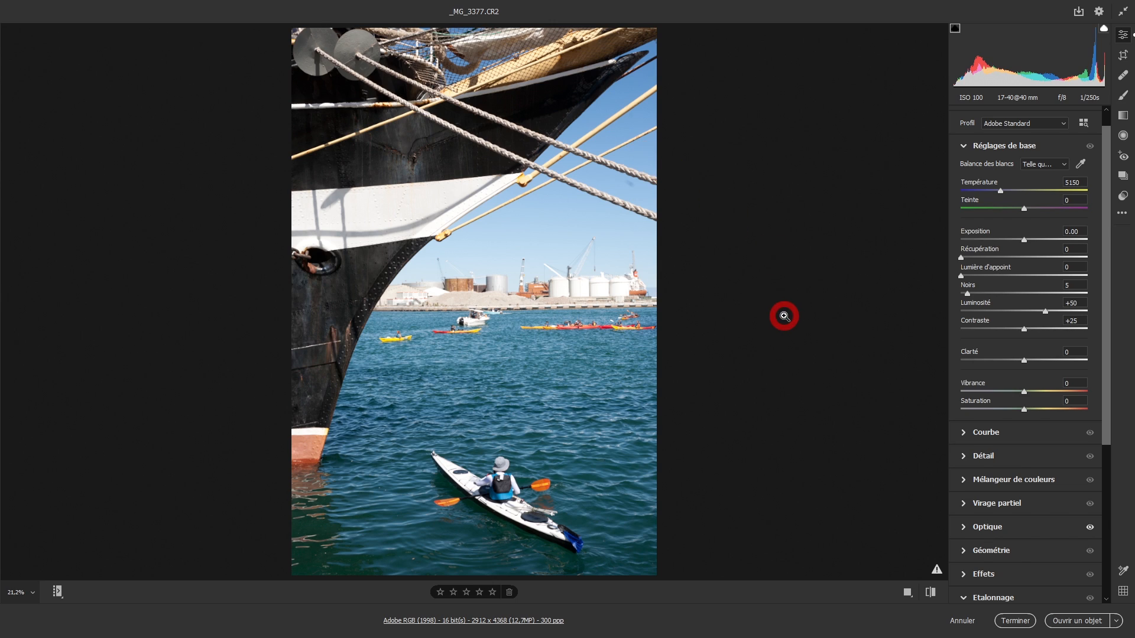
{"action": "left_click", "coordinate": [933, 570]}
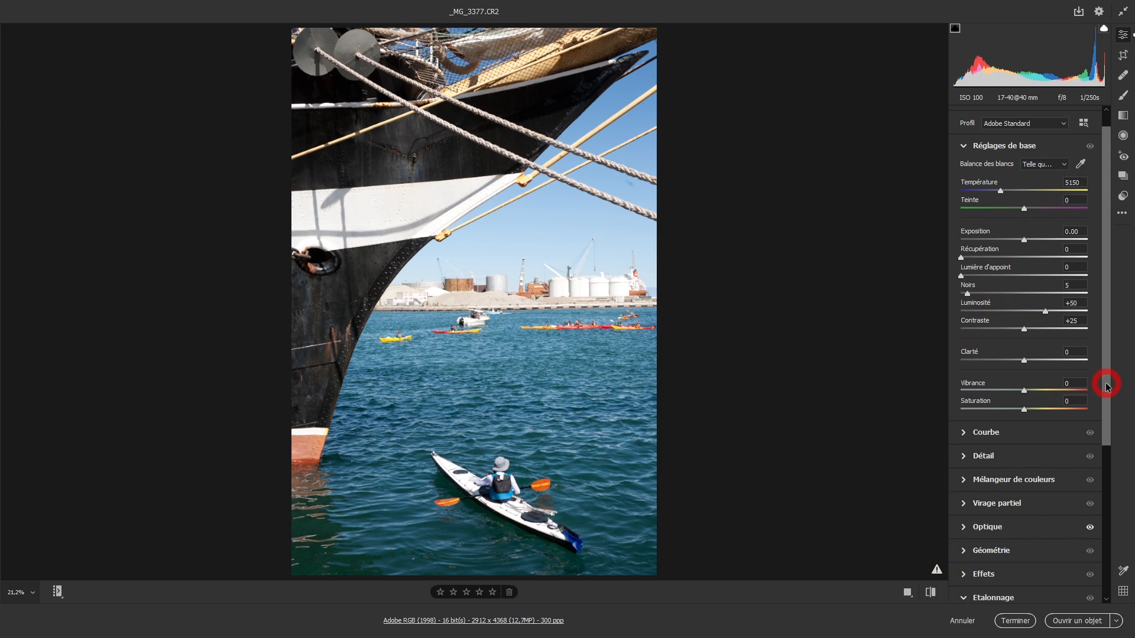
Set the Etalonnage Processus back to Version 5 (version actuelle)
{"action": "left_click_drag", "start_coordinate": [1105, 383], "coordinate": [1107, 523]}
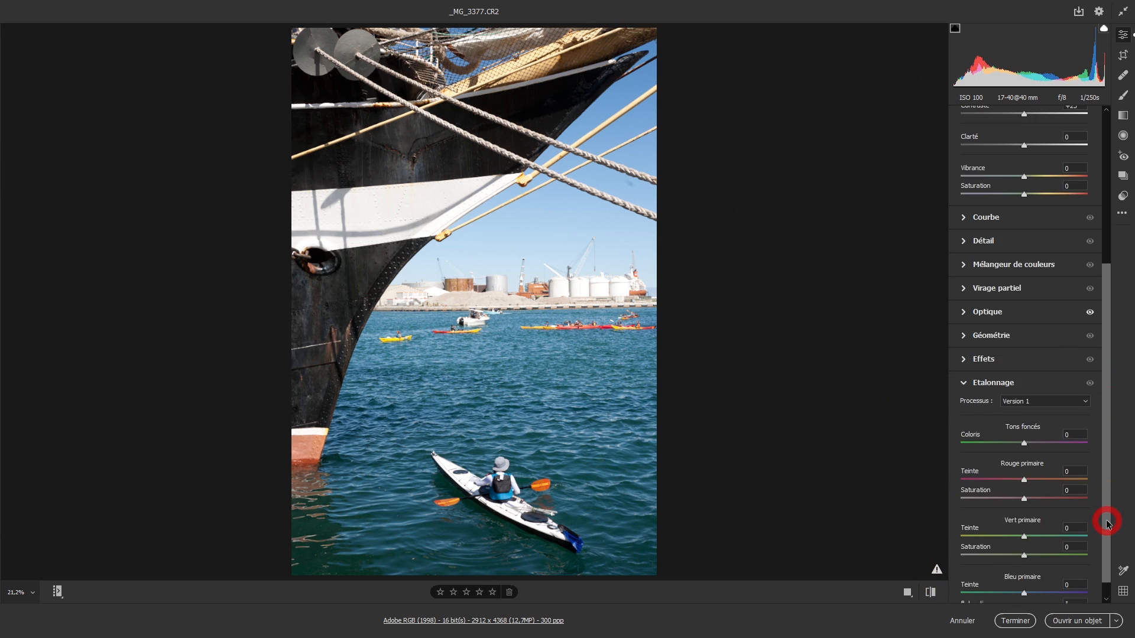
{"action": "left_click", "coordinate": [1083, 405]}
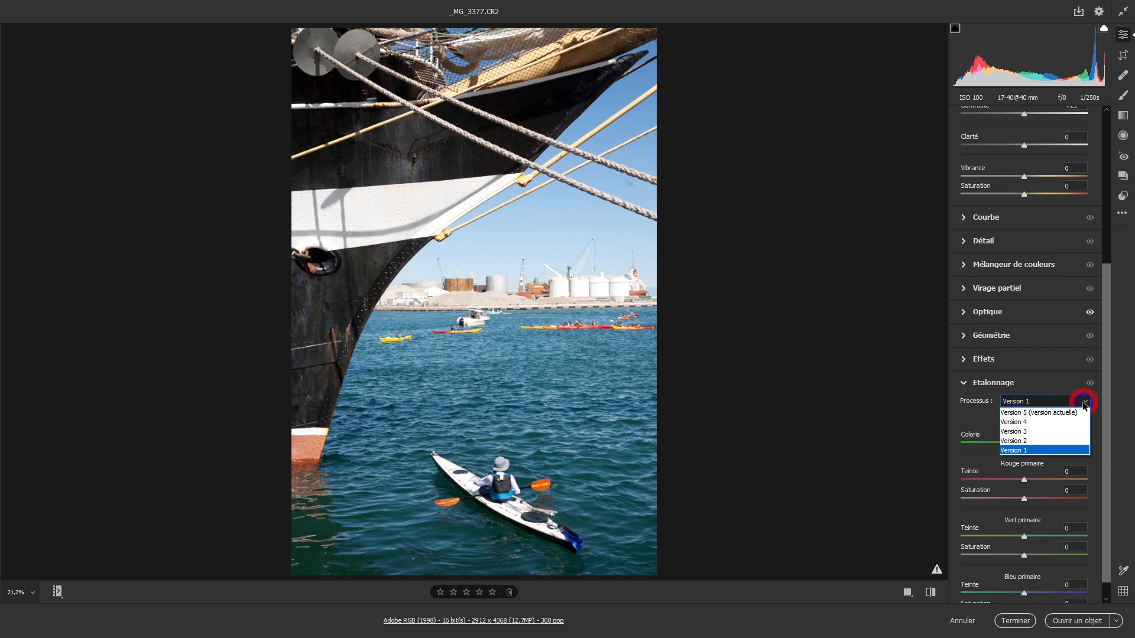
{"action": "left_click", "coordinate": [1023, 415]}
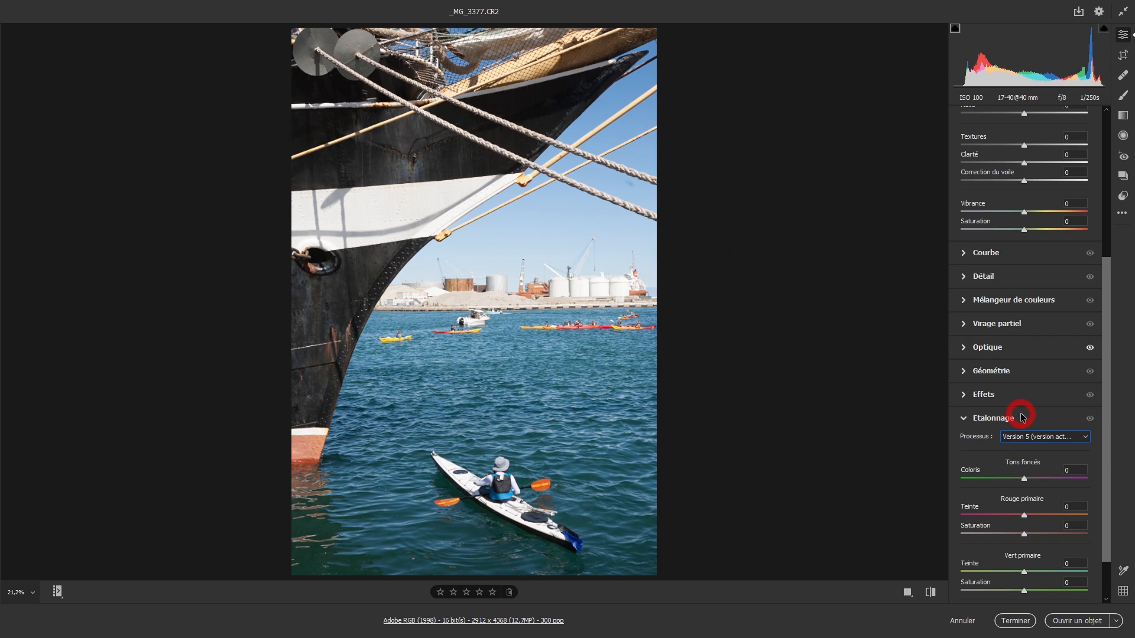
{"action": "left_click_drag", "start_coordinate": [1104, 331], "coordinate": [1113, 463]}
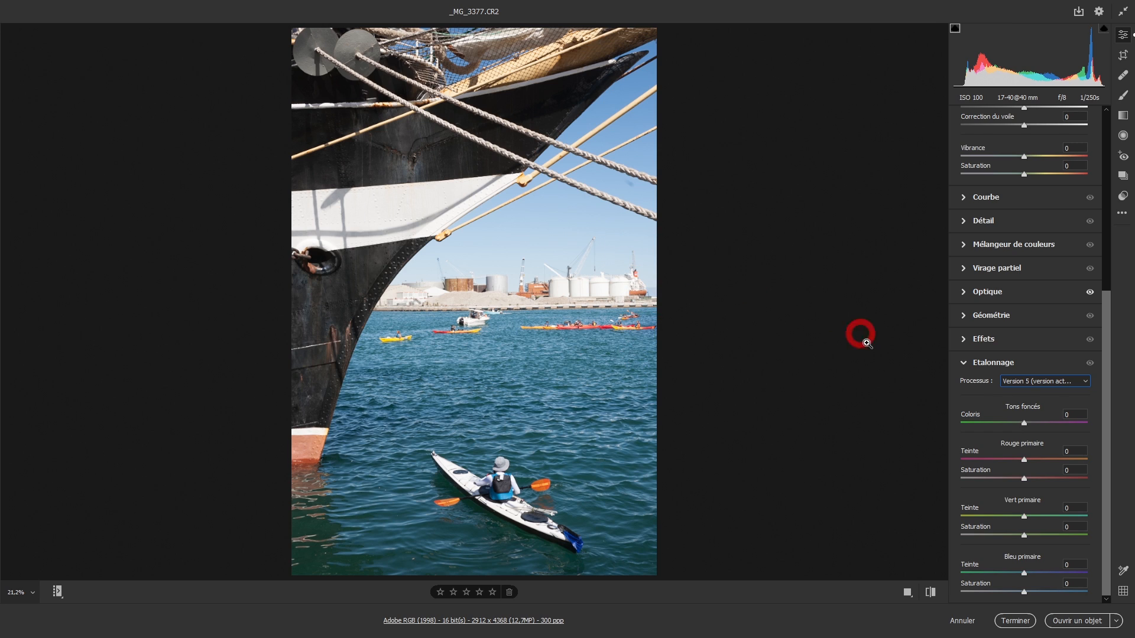
Sample the colour of the red area at the base of the ship's hull and close the colour sampler
{"action": "left_click", "coordinate": [1124, 571]}
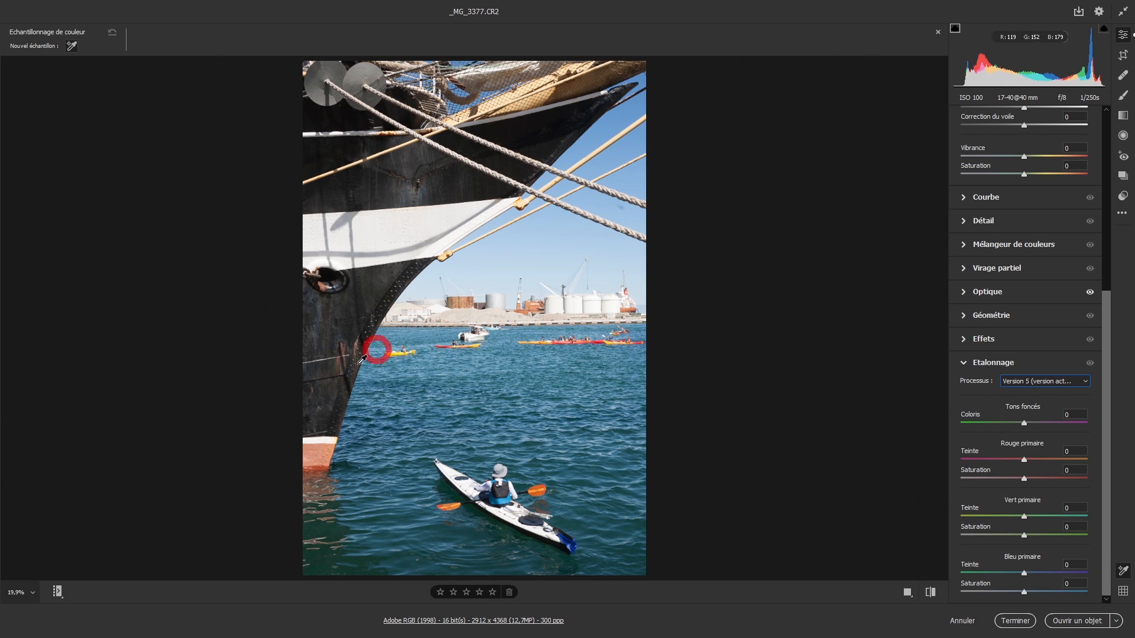
{"action": "left_click", "coordinate": [314, 456]}
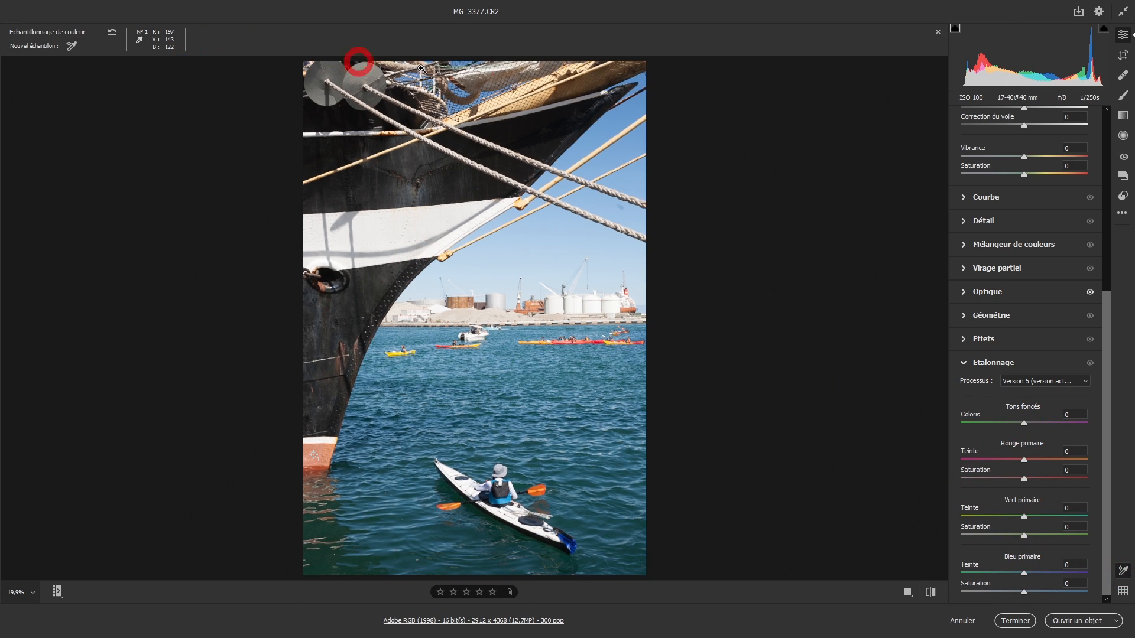
{"action": "left_click", "coordinate": [938, 33]}
Set the white balance in Réglages de base to Auto
{"action": "scroll", "coordinate": [1117, 404], "scroll_direction": "up", "scroll_amount": 1}
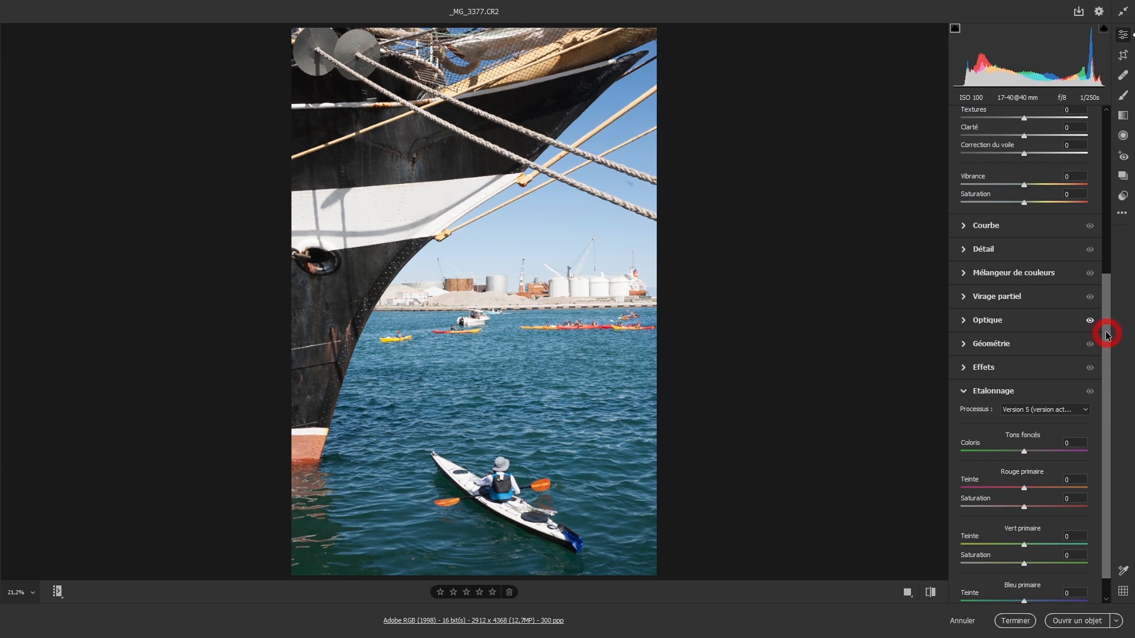
{"action": "left_click_drag", "start_coordinate": [1107, 335], "coordinate": [1131, 148]}
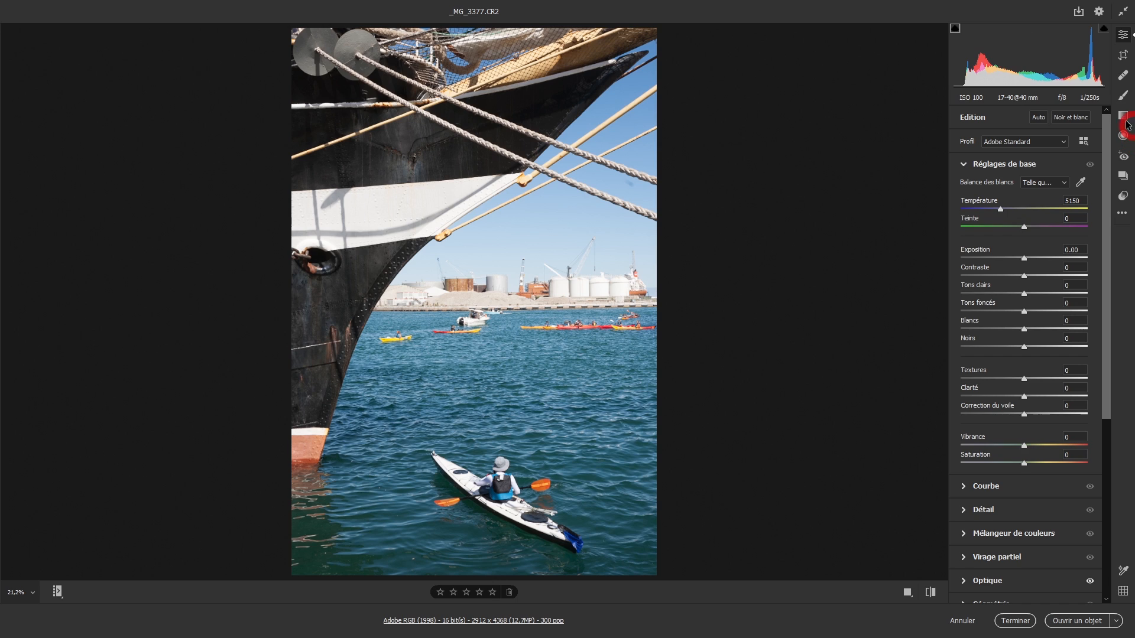
{"action": "left_click", "coordinate": [994, 378]}
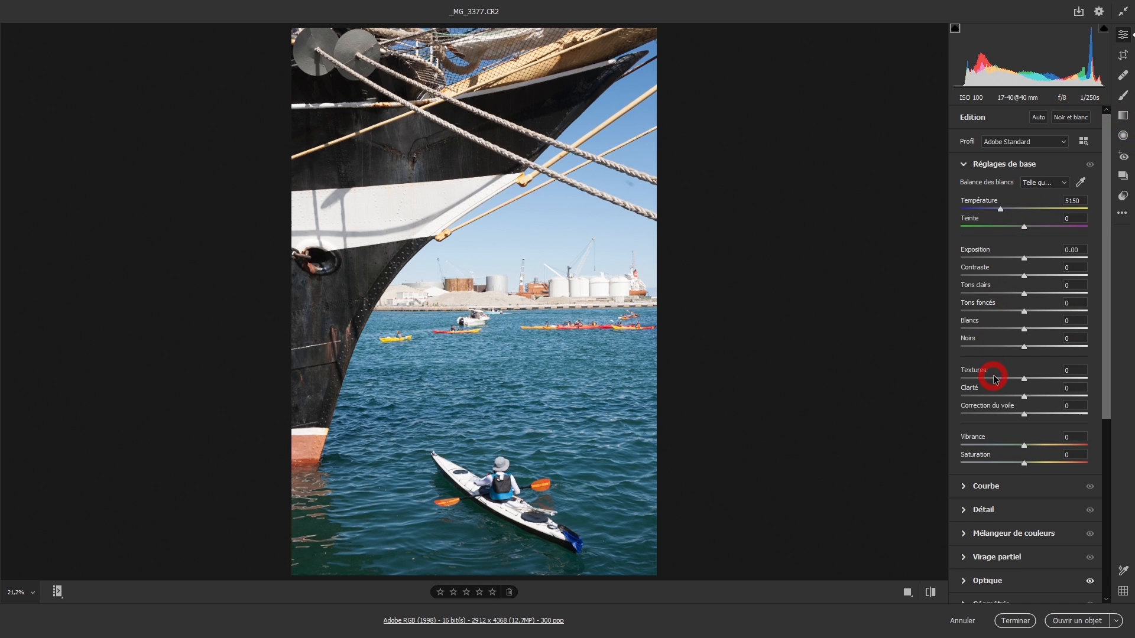
{"action": "left_click", "coordinate": [1122, 35]}
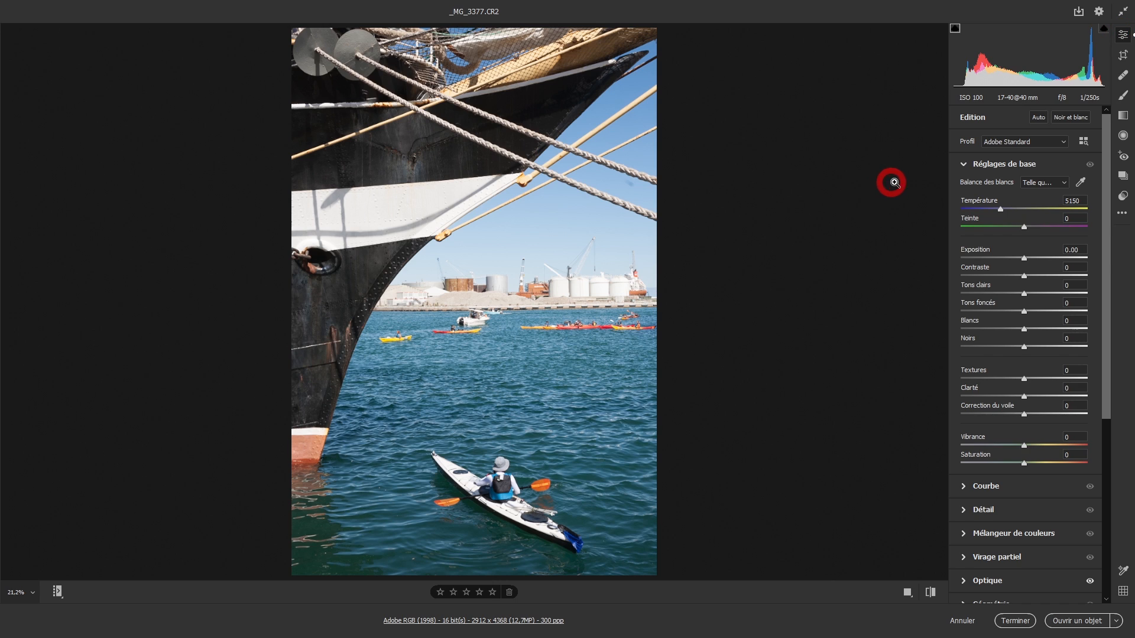
{"action": "left_click", "coordinate": [1074, 180]}
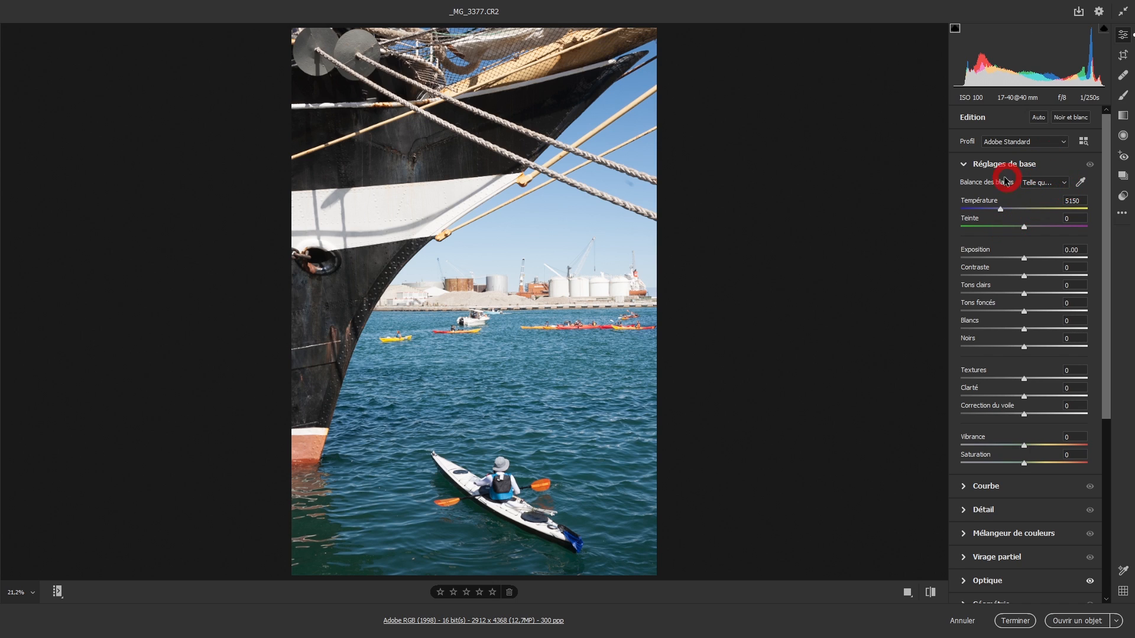
{"action": "left_click", "coordinate": [1064, 184]}
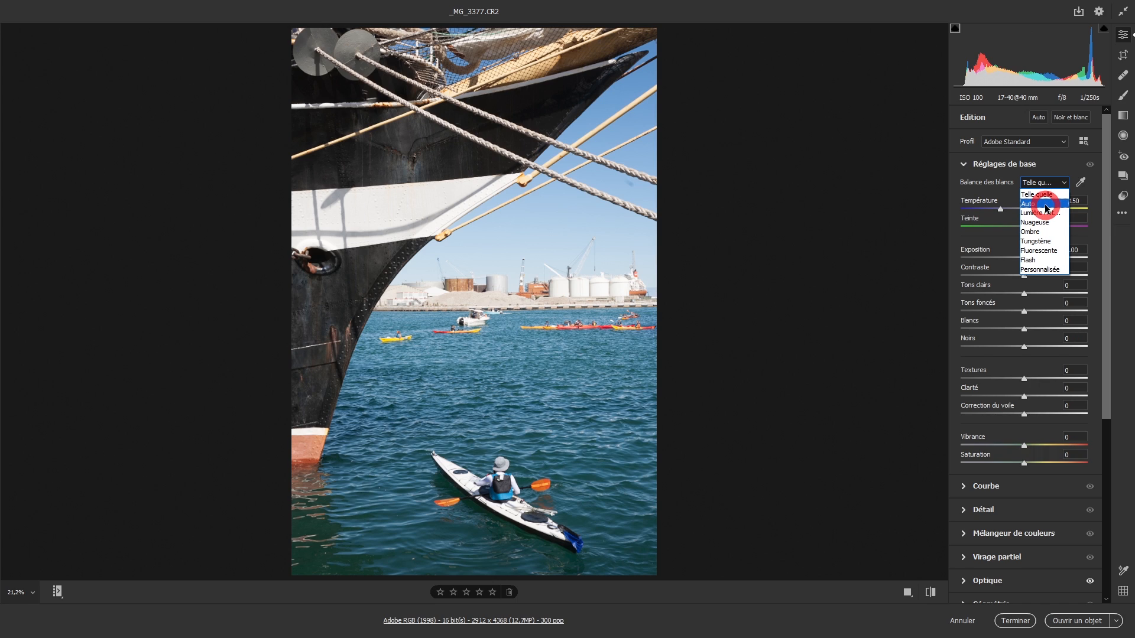
{"action": "left_click", "coordinate": [1045, 209]}
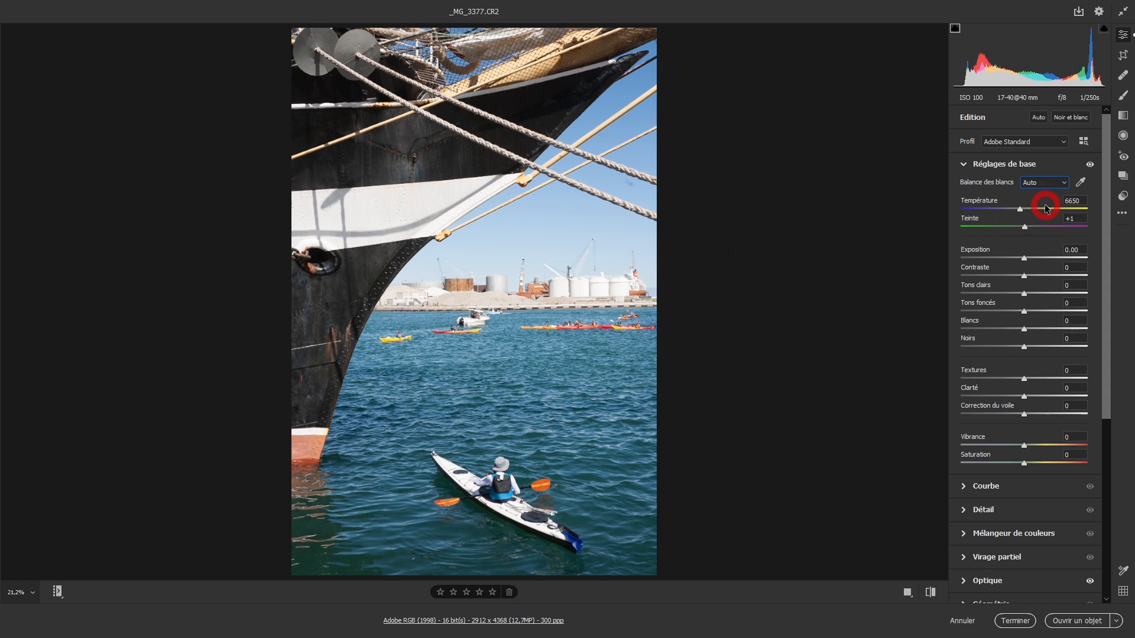
Set the white balance manually, with Température at 7000 and Teinte at +12
{"action": "left_click", "coordinate": [1033, 185]}
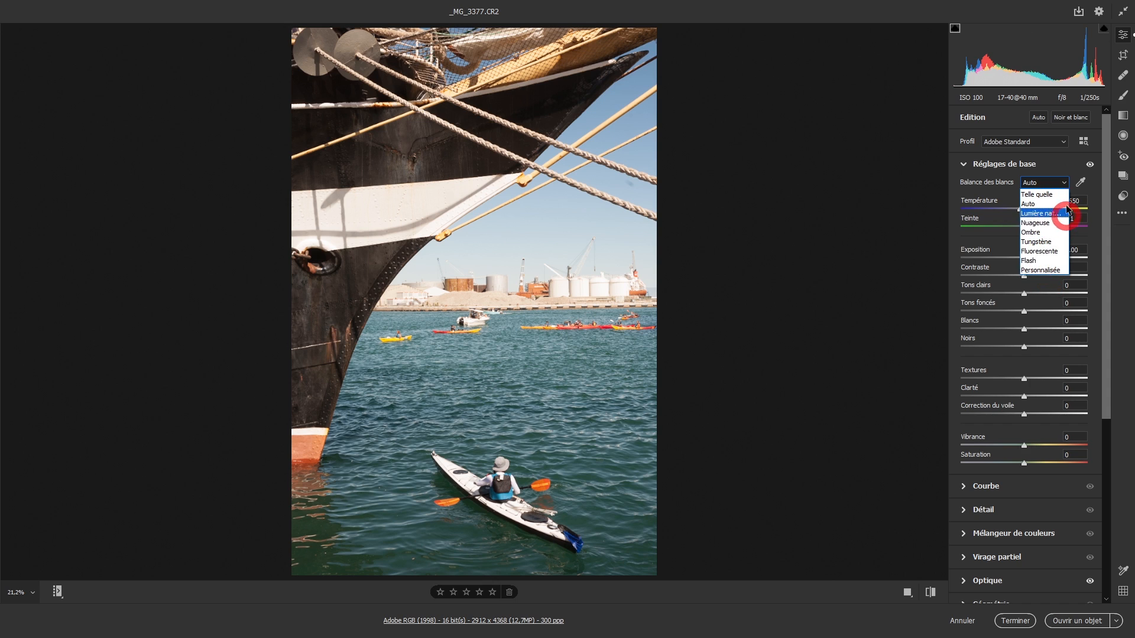
{"action": "left_click", "coordinate": [937, 216]}
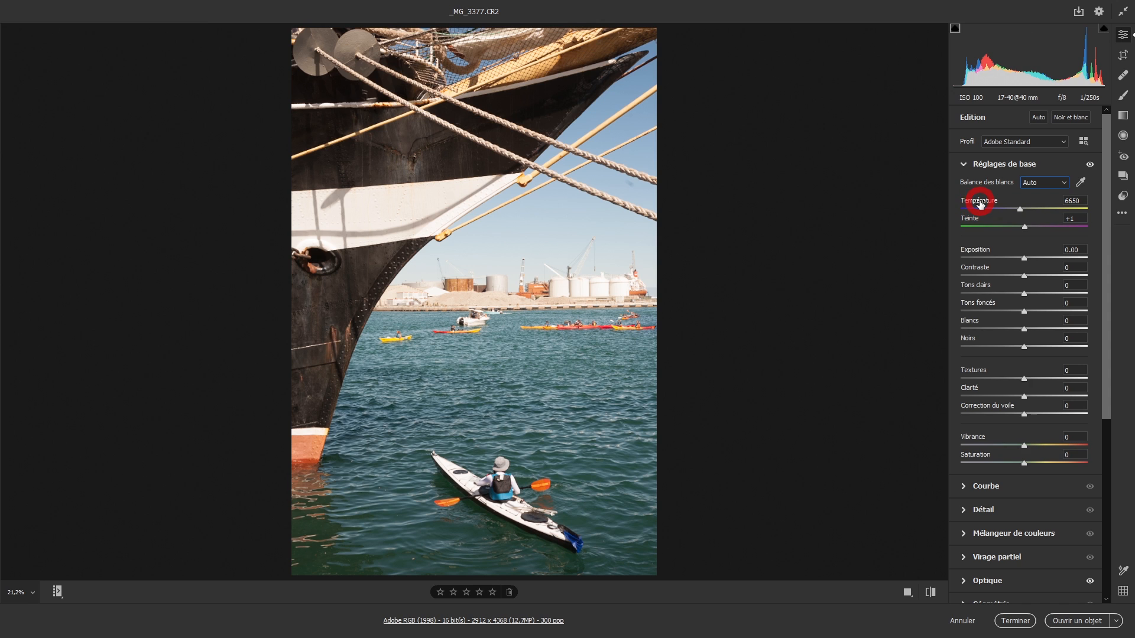
{"action": "mouse_move", "coordinate": [979, 203]}
{"action": "left_mouse_down"}
{"action": "mouse_move", "coordinate": [990, 202]}
{"action": "mouse_move", "coordinate": [965, 207]}
{"action": "mouse_move", "coordinate": [980, 205]}
{"action": "left_mouse_up"}
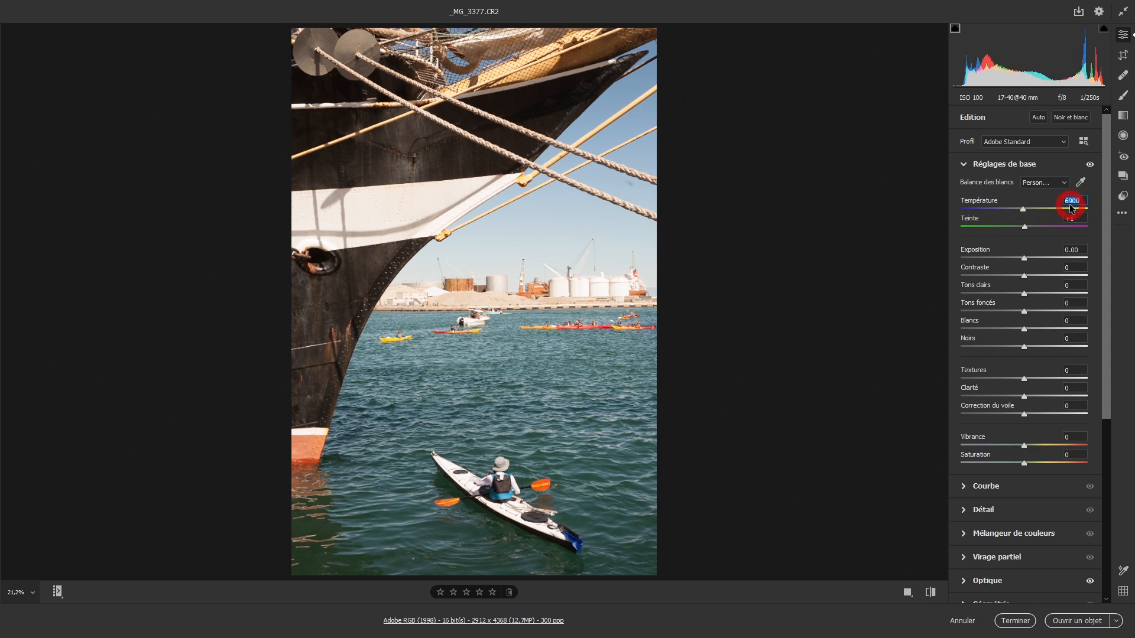
{"action": "key", "text": "Up"}
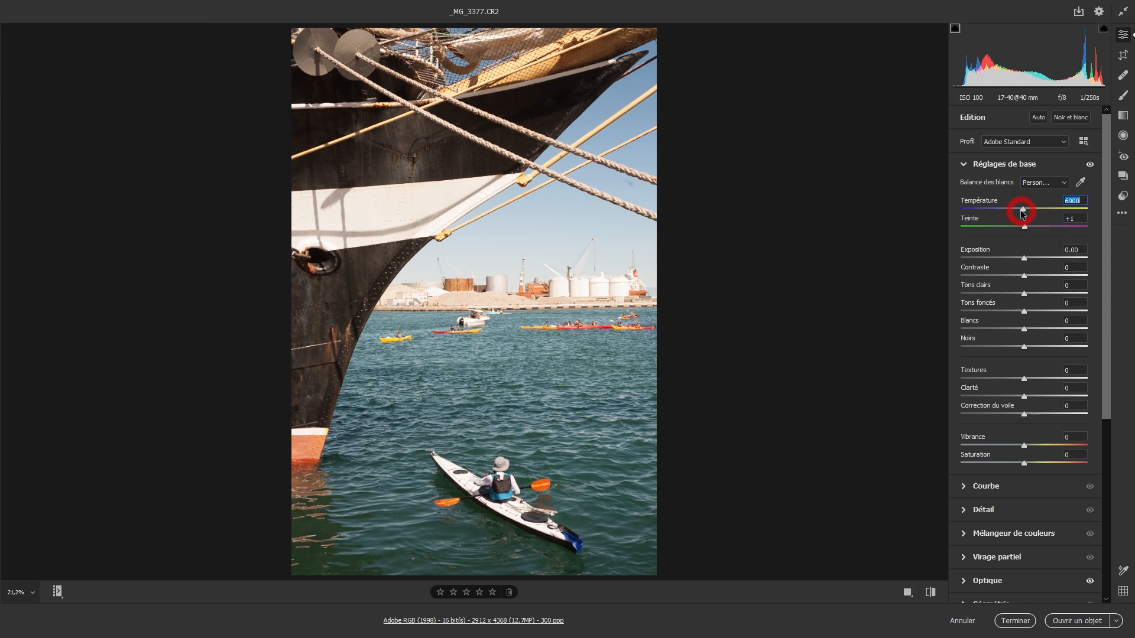
{"action": "mouse_move", "coordinate": [1024, 211]}
{"action": "left_mouse_down"}
{"action": "mouse_move", "coordinate": [1058, 205]}
{"action": "mouse_move", "coordinate": [1023, 205]}
{"action": "mouse_move", "coordinate": [1018, 225]}
{"action": "mouse_move", "coordinate": [993, 228]}
{"action": "mouse_move", "coordinate": [1062, 231]}
{"action": "mouse_move", "coordinate": [1017, 232]}
{"action": "mouse_move", "coordinate": [1031, 230]}
{"action": "left_mouse_up"}
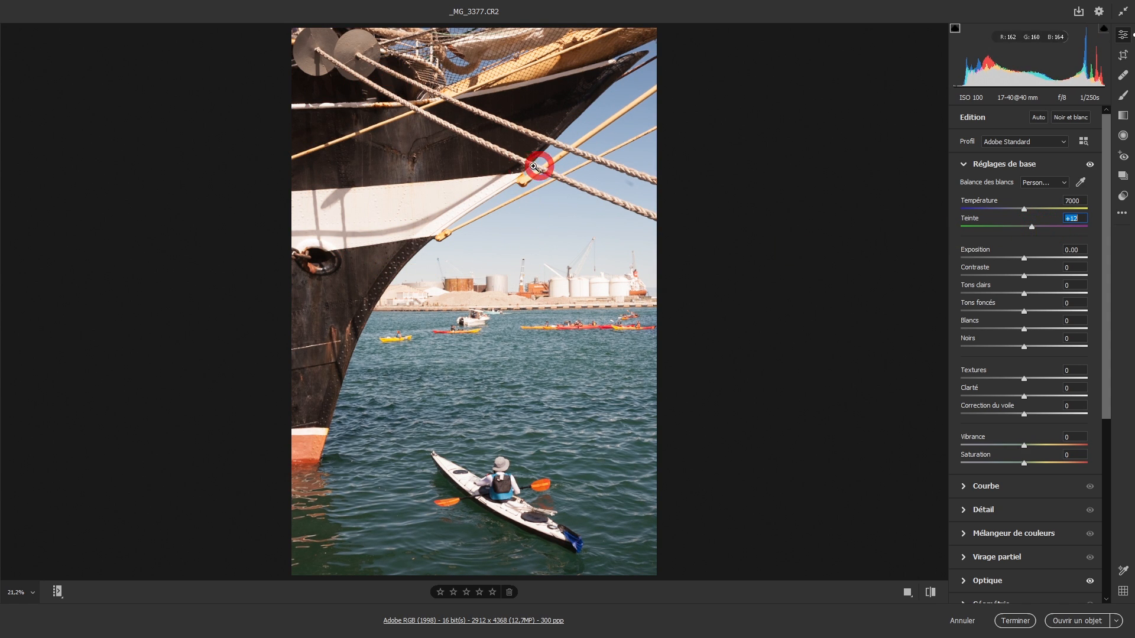
Set the white balance by sampling the light grey storage tank on the far quay as the neutral reference
{"action": "left_click", "coordinate": [430, 300]}
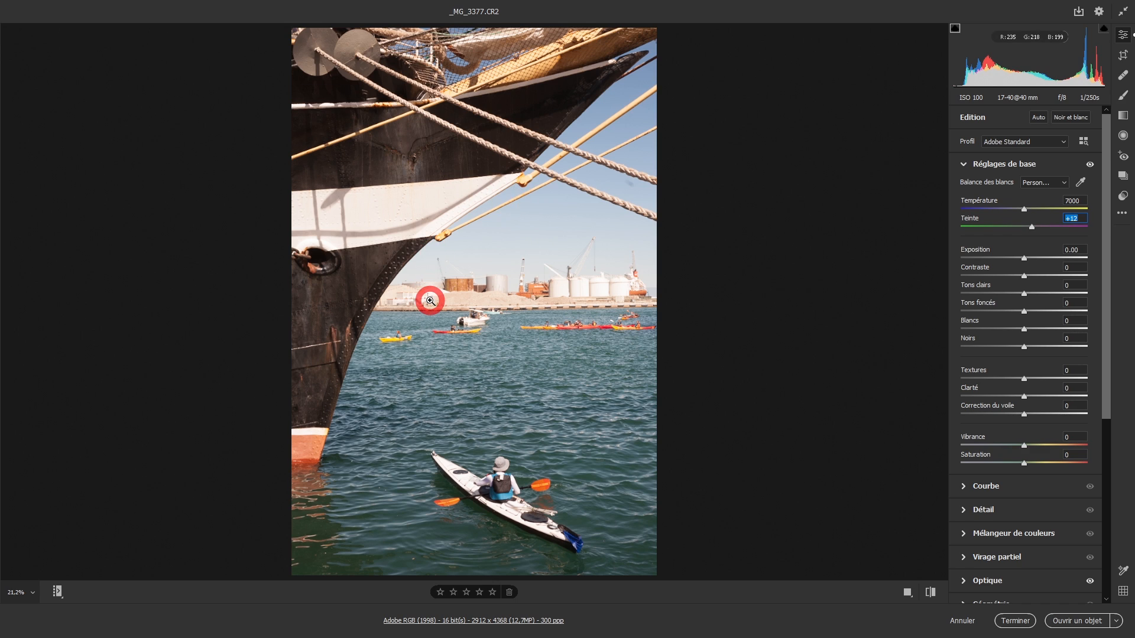
{"action": "left_click", "coordinate": [1081, 183]}
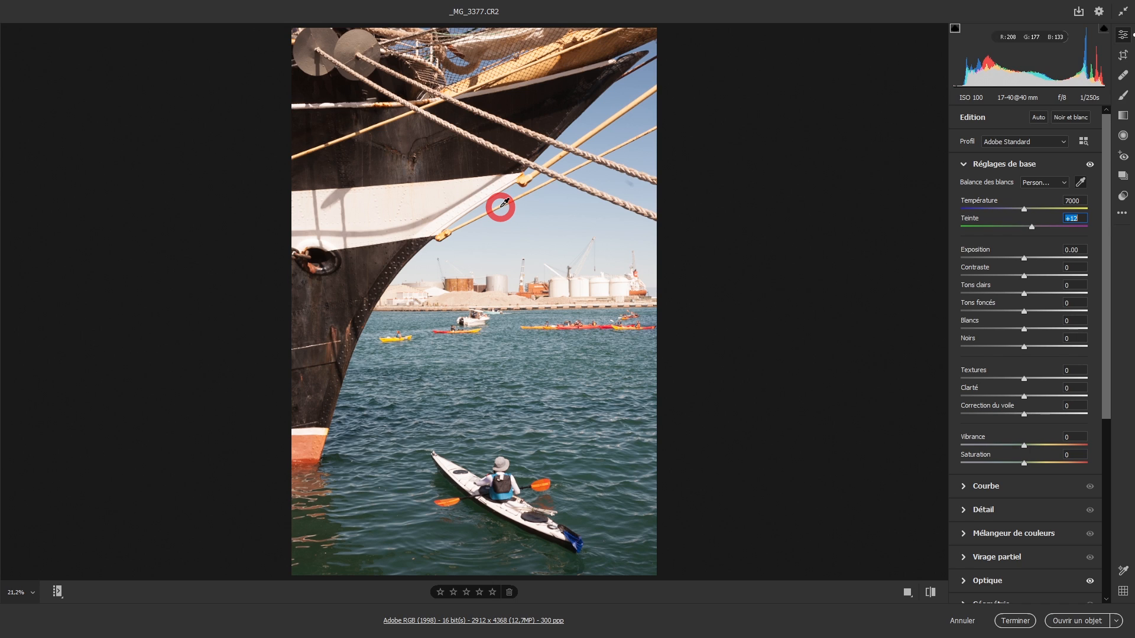
{"action": "left_click", "coordinate": [492, 281]}
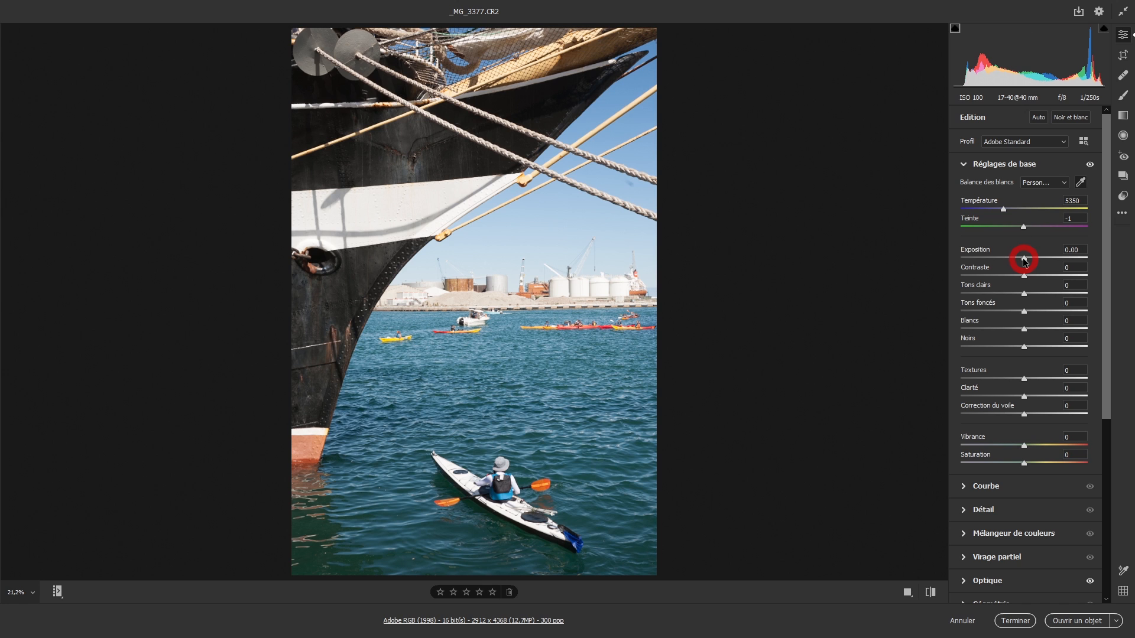
Try Exposition at +1.05 and Contraste at -100, resetting each to 0 after viewing its effect
{"action": "mouse_move", "coordinate": [1024, 260]}
{"action": "left_mouse_down"}
{"action": "mouse_move", "coordinate": [1107, 266]}
{"action": "mouse_move", "coordinate": [924, 280]}
{"action": "mouse_move", "coordinate": [1024, 267]}
{"action": "left_mouse_up"}
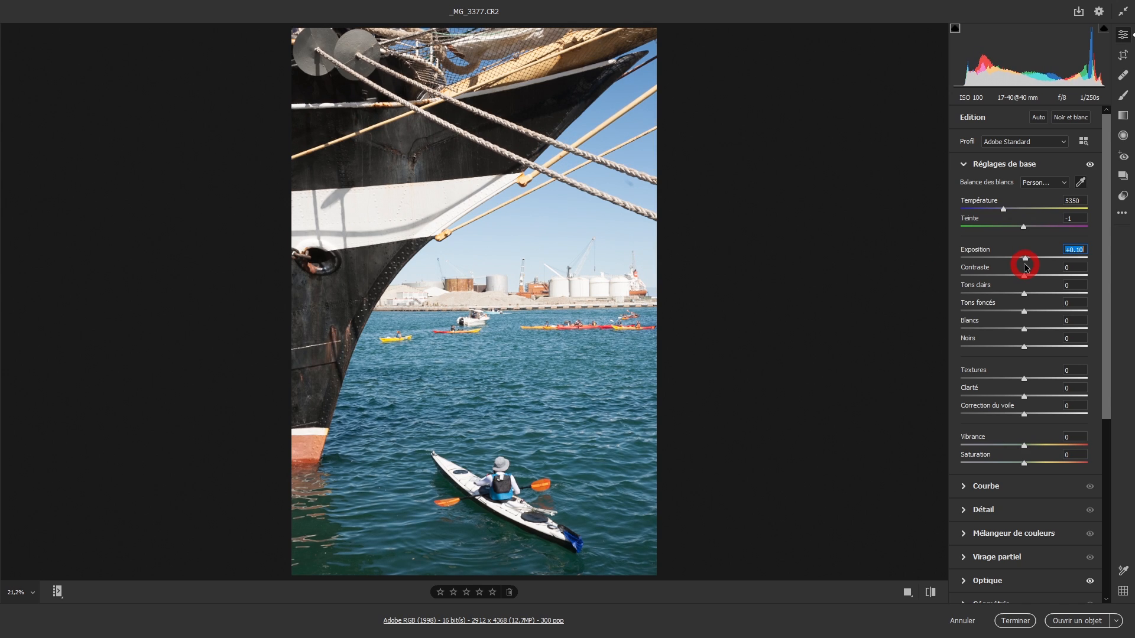
{"action": "left_click_drag", "start_coordinate": [1026, 267], "coordinate": [1039, 267]}
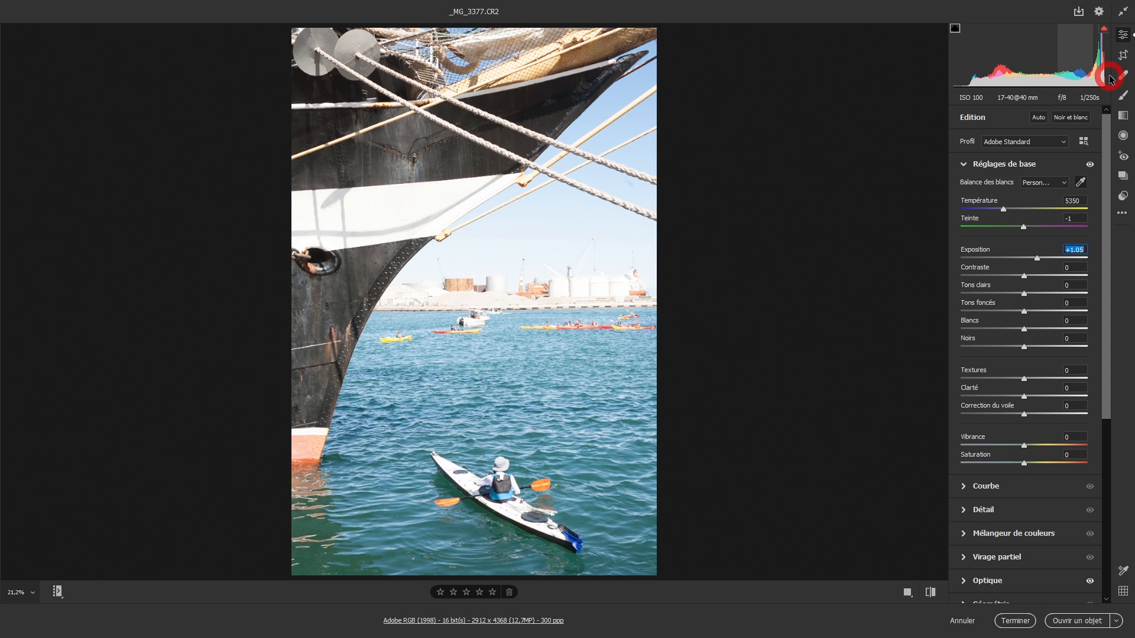
{"action": "double_click", "coordinate": [1038, 260]}
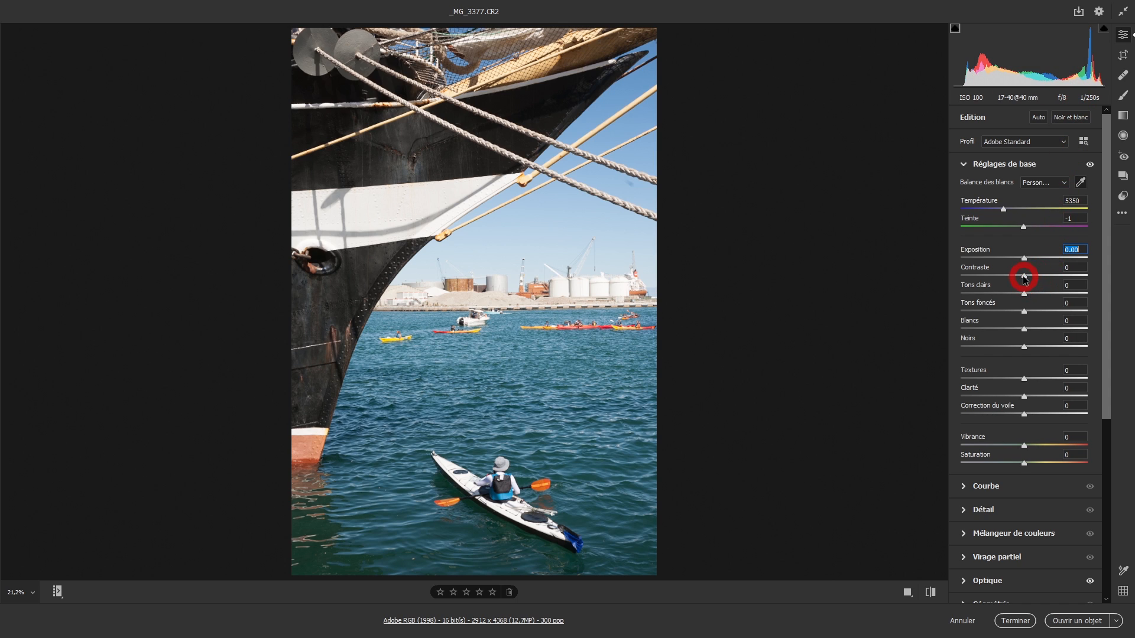
{"action": "left_click_drag", "start_coordinate": [1024, 278], "coordinate": [520, 95]}
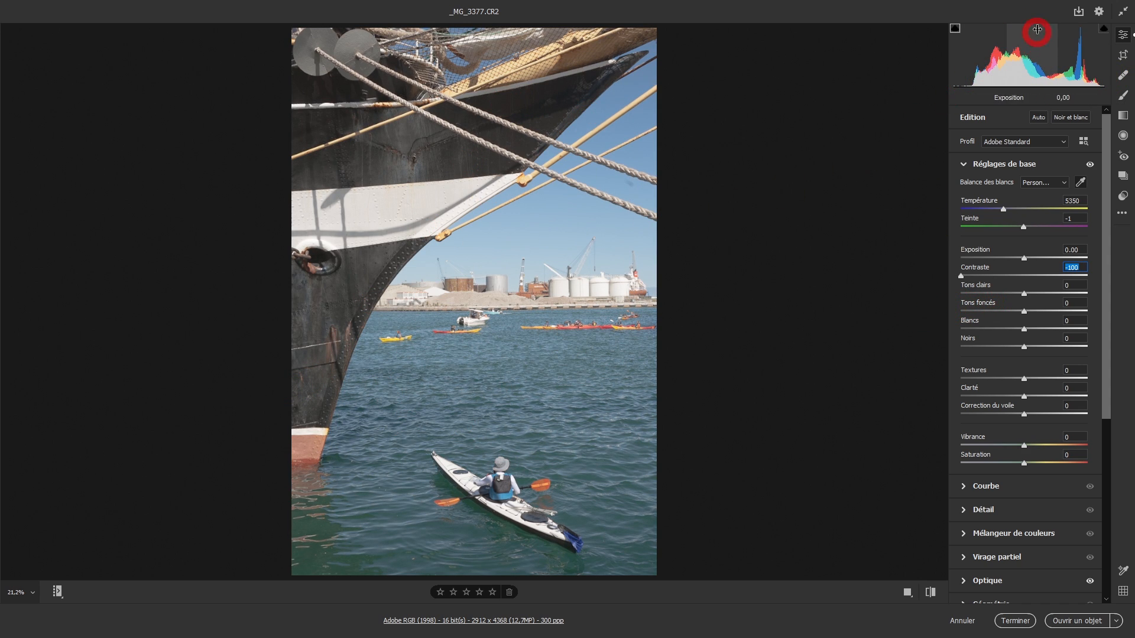
{"action": "double_click", "coordinate": [962, 276]}
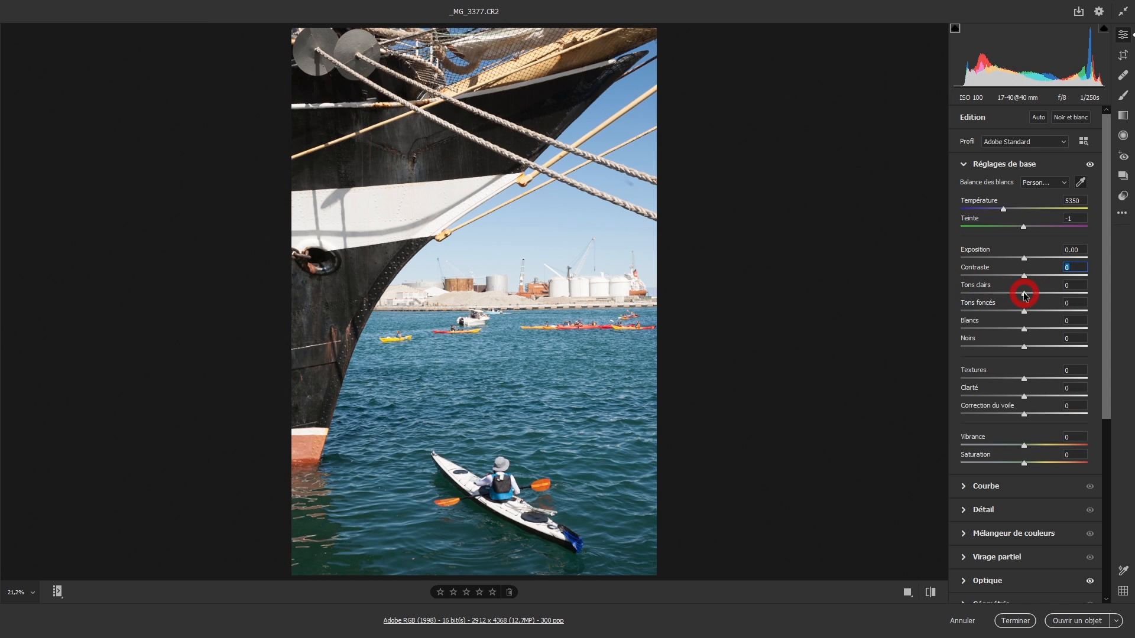
Lower Tons clairs to -7 and Tons foncés to -6
{"action": "mouse_move", "coordinate": [1023, 293]}
{"action": "left_mouse_down"}
{"action": "mouse_move", "coordinate": [1041, 299]}
{"action": "mouse_move", "coordinate": [1021, 312]}
{"action": "left_mouse_up"}
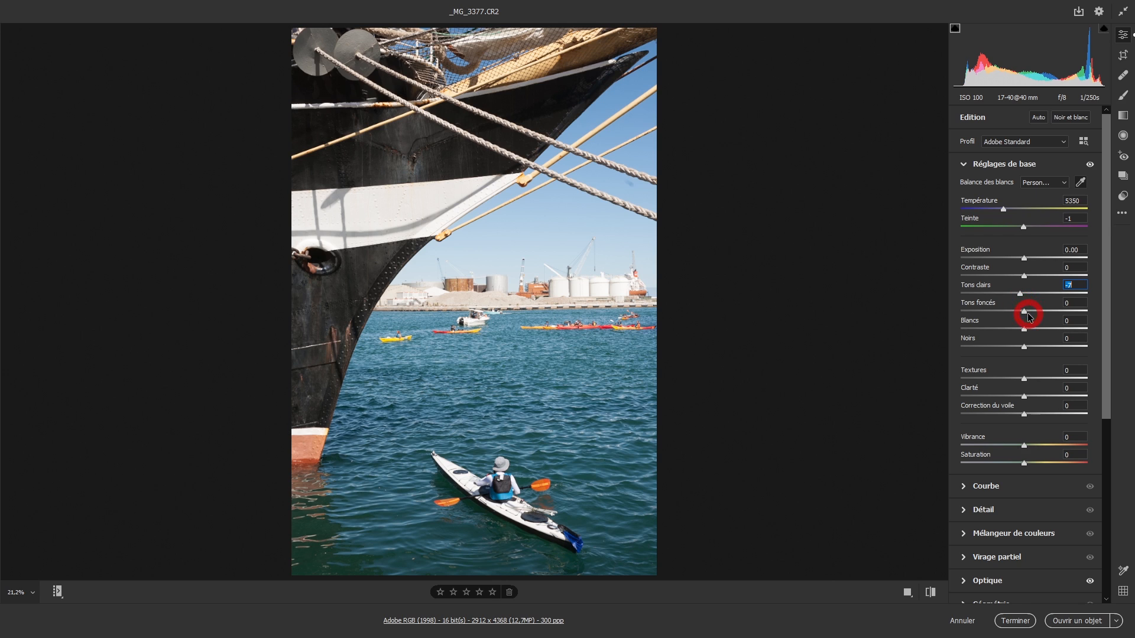
{"action": "left_click_drag", "start_coordinate": [1027, 314], "coordinate": [1018, 314]}
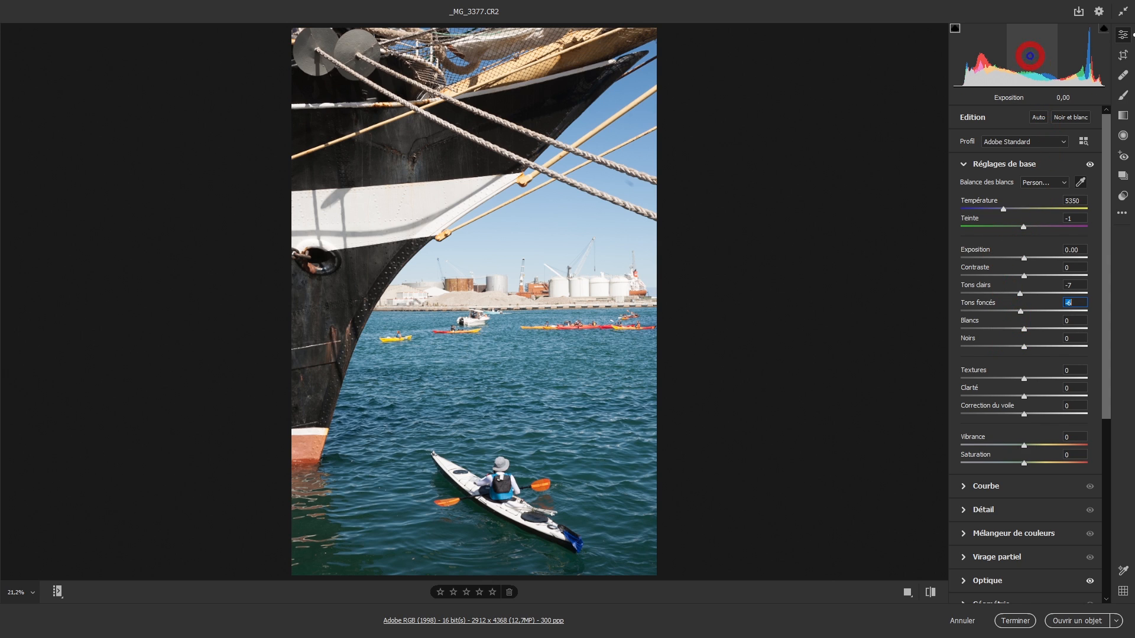
Adjust the tones directly in the histogram: Exposition to +0.44, Tons clairs to -90 and Tons foncés to -55
{"action": "mouse_move", "coordinate": [1030, 55]}
{"action": "left_mouse_down"}
{"action": "mouse_move", "coordinate": [1066, 51]}
{"action": "mouse_move", "coordinate": [1040, 52]}
{"action": "left_mouse_up"}
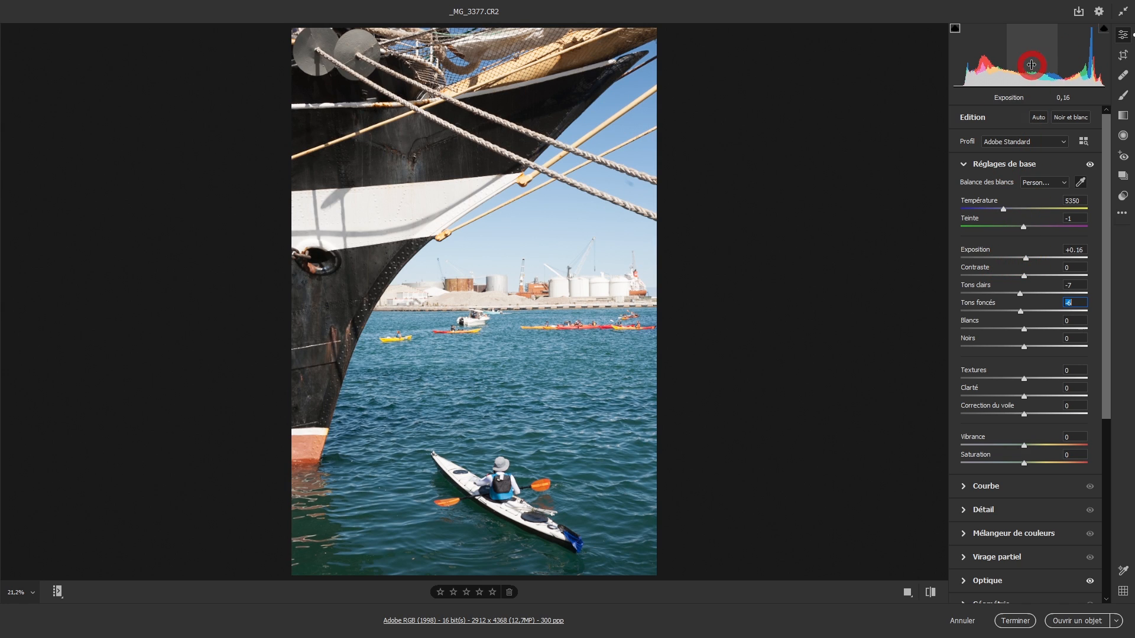
{"action": "left_click_drag", "start_coordinate": [1094, 63], "coordinate": [1048, 85]}
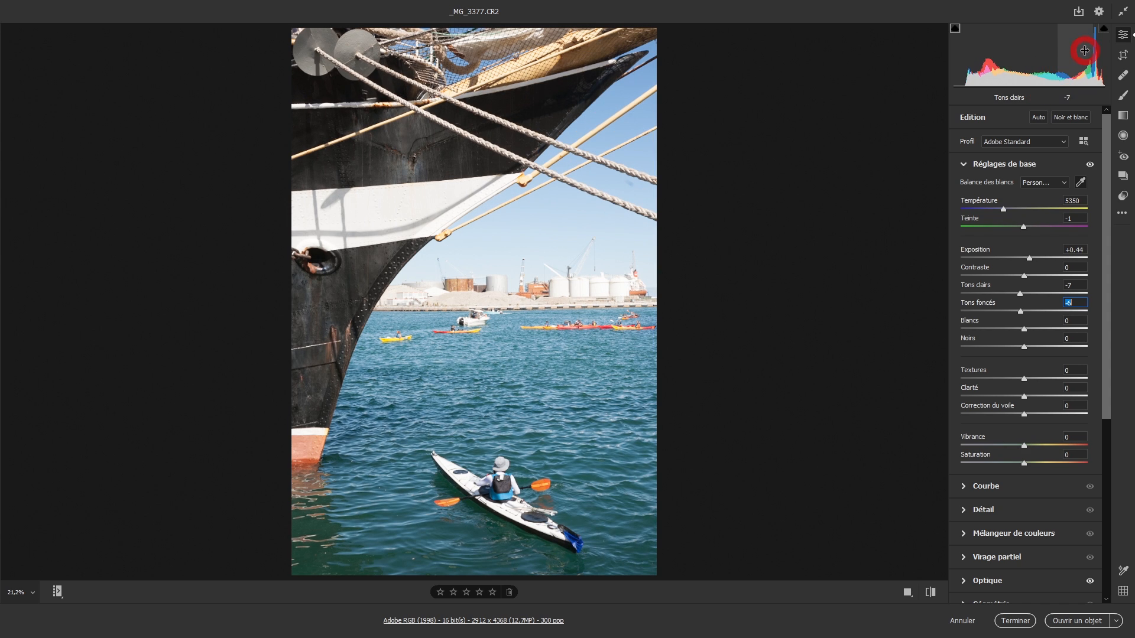
{"action": "left_click_drag", "start_coordinate": [1064, 54], "coordinate": [1002, 67]}
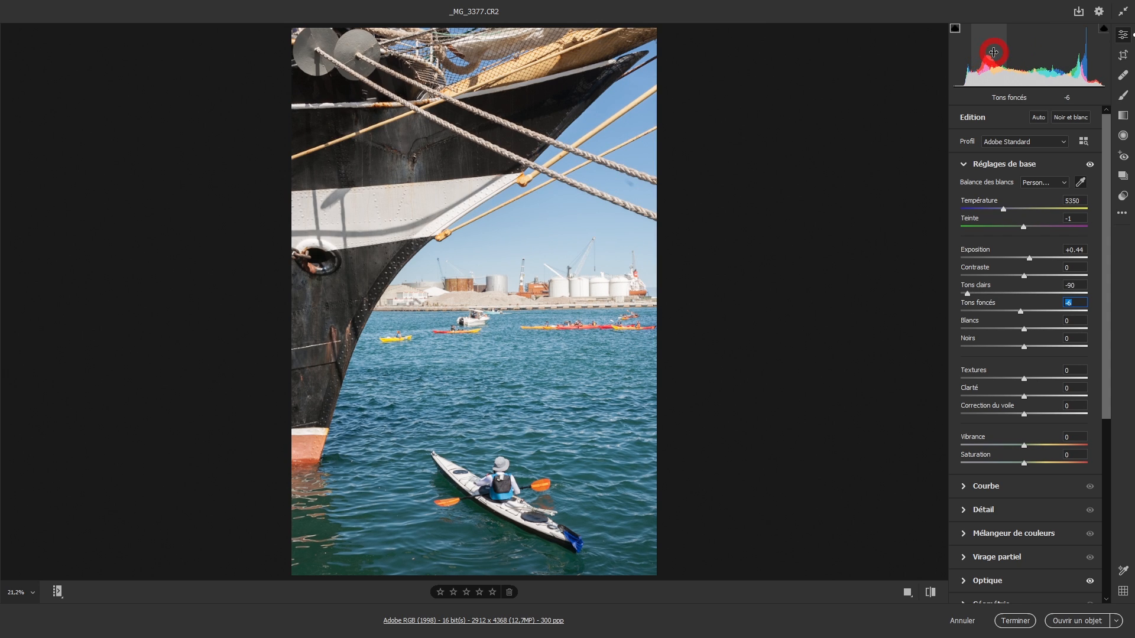
{"action": "left_click_drag", "start_coordinate": [986, 52], "coordinate": [949, 63]}
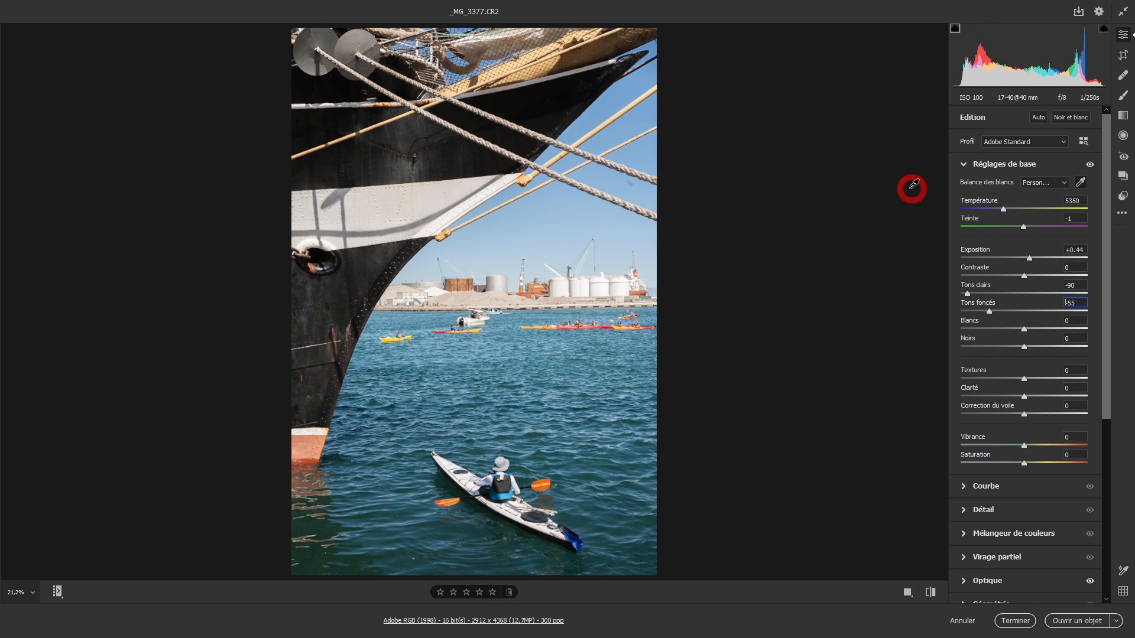
Turn on the highlight and shadow clipping warnings and raise Exposition to +4.40 to reveal clipped highlights
{"action": "left_click", "coordinate": [1103, 28]}
{"action": "left_click", "coordinate": [955, 28]}
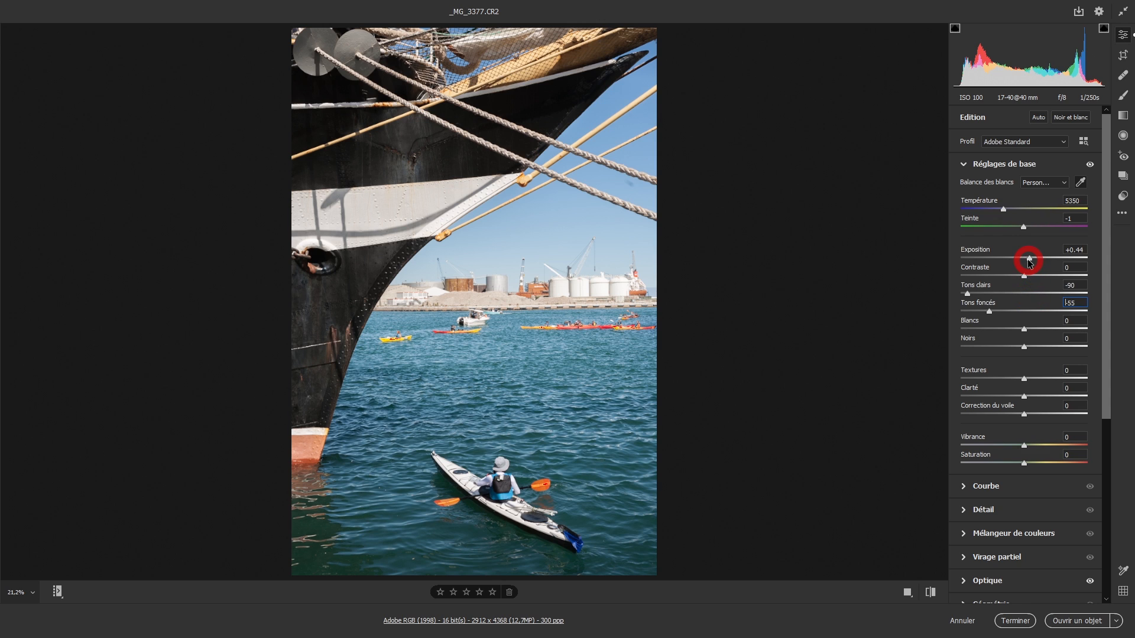
{"action": "left_click_drag", "start_coordinate": [1028, 260], "coordinate": [1080, 259]}
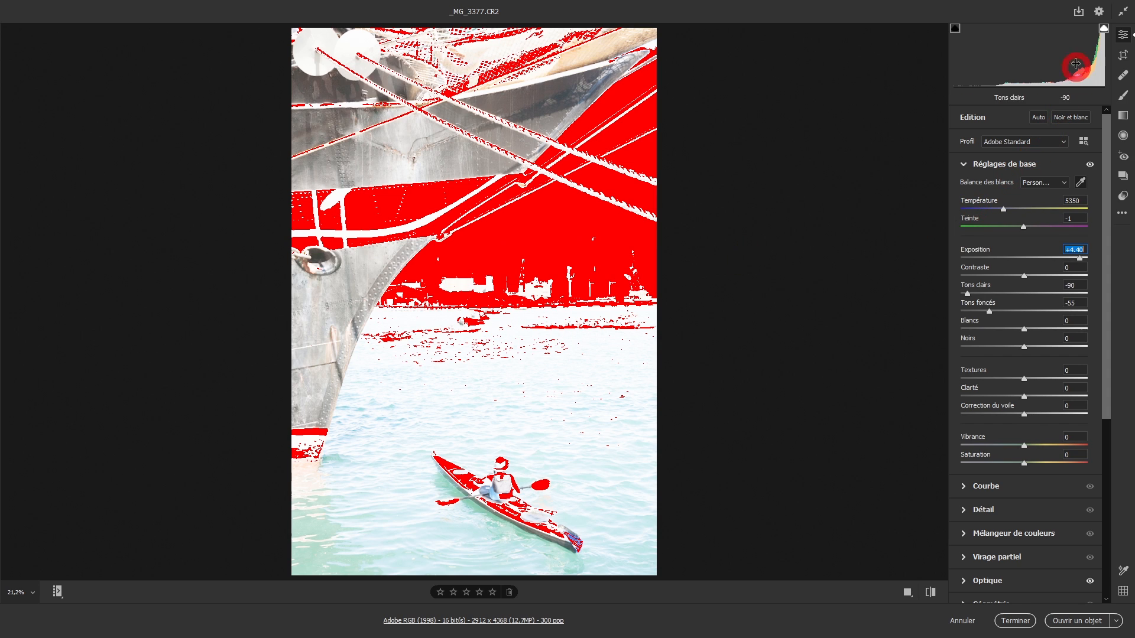
Compare the image with the highlight clipping warning off and on, and bring Exposition down to +0.20
{"action": "left_click", "coordinate": [1102, 30]}
{"action": "left_click", "coordinate": [1103, 29]}
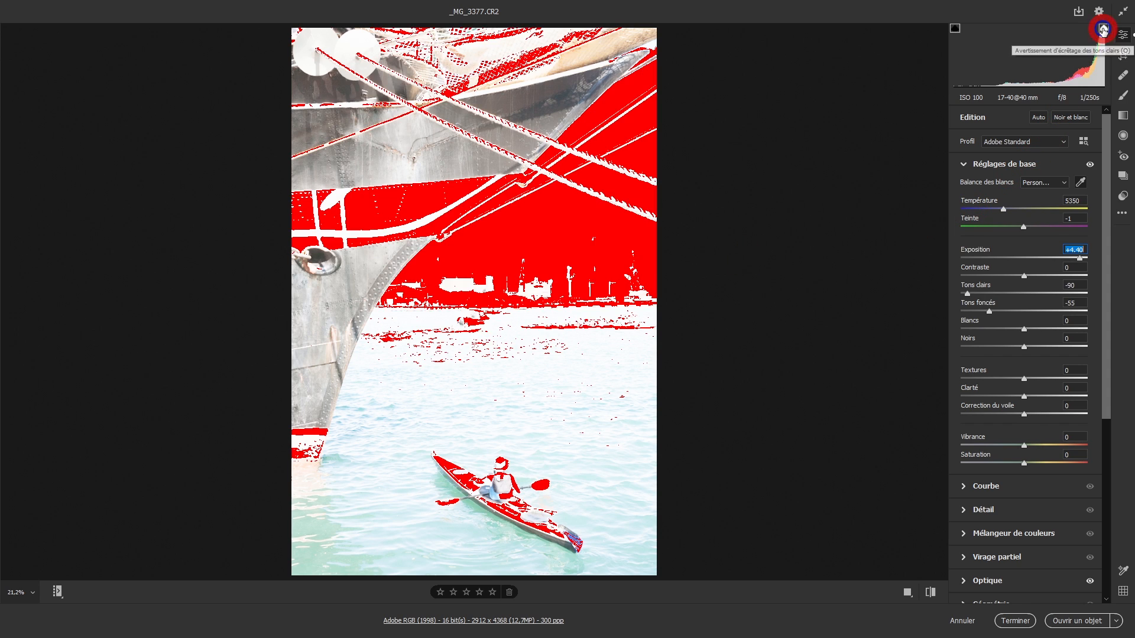
{"action": "left_click", "coordinate": [1103, 30]}
{"action": "left_click", "coordinate": [1103, 30]}
{"action": "left_click", "coordinate": [1103, 29]}
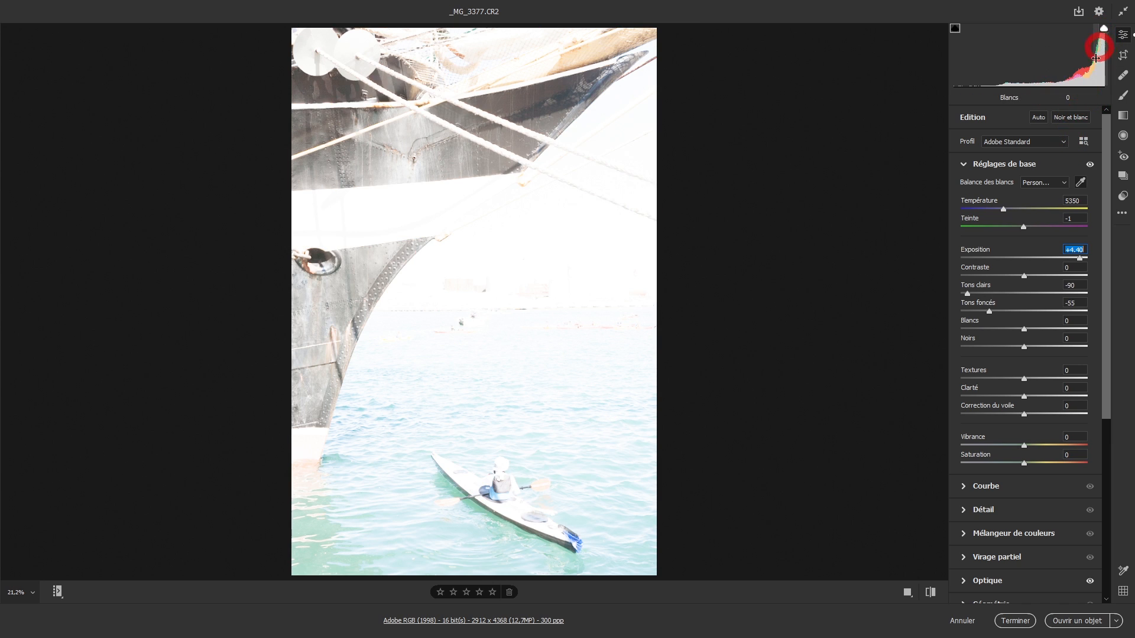
{"action": "left_click", "coordinate": [1104, 29]}
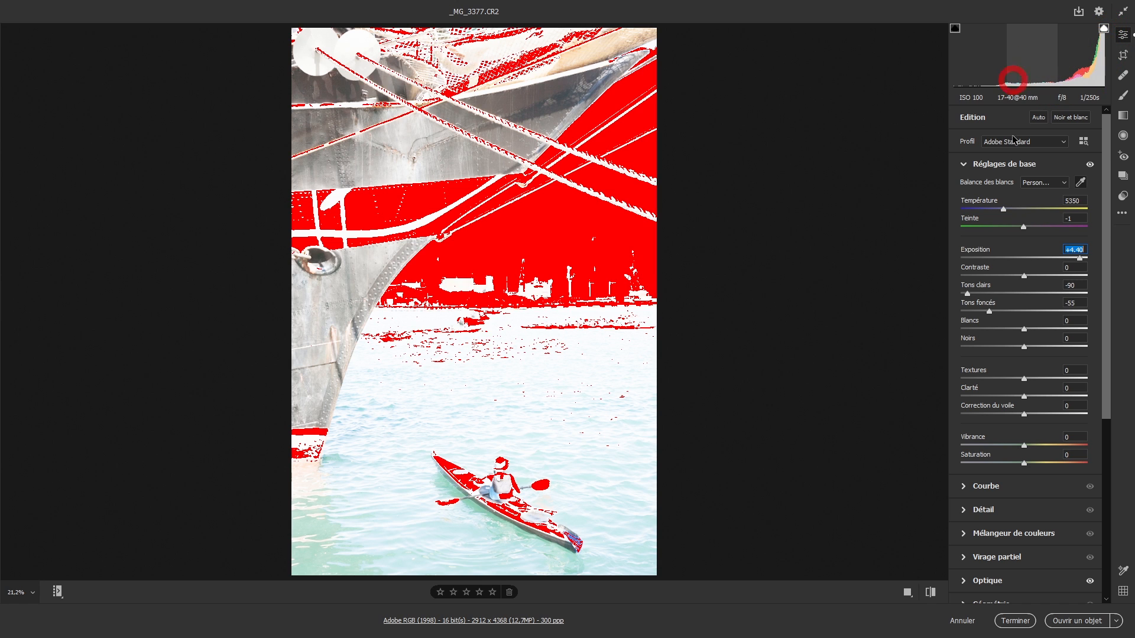
{"action": "left_click_drag", "start_coordinate": [1079, 260], "coordinate": [1026, 284]}
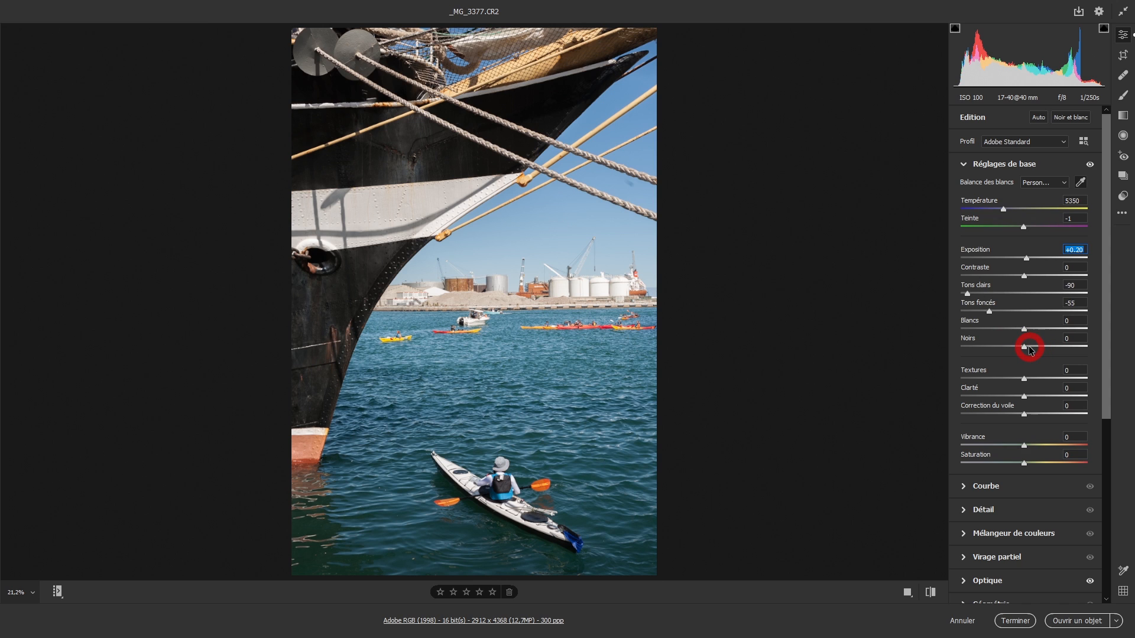
Check shadow clipping with Noirs at -100 by toggling the shadow warning off and on, and set Noirs to -2
{"action": "left_click_drag", "start_coordinate": [1029, 350], "coordinate": [523, 188]}
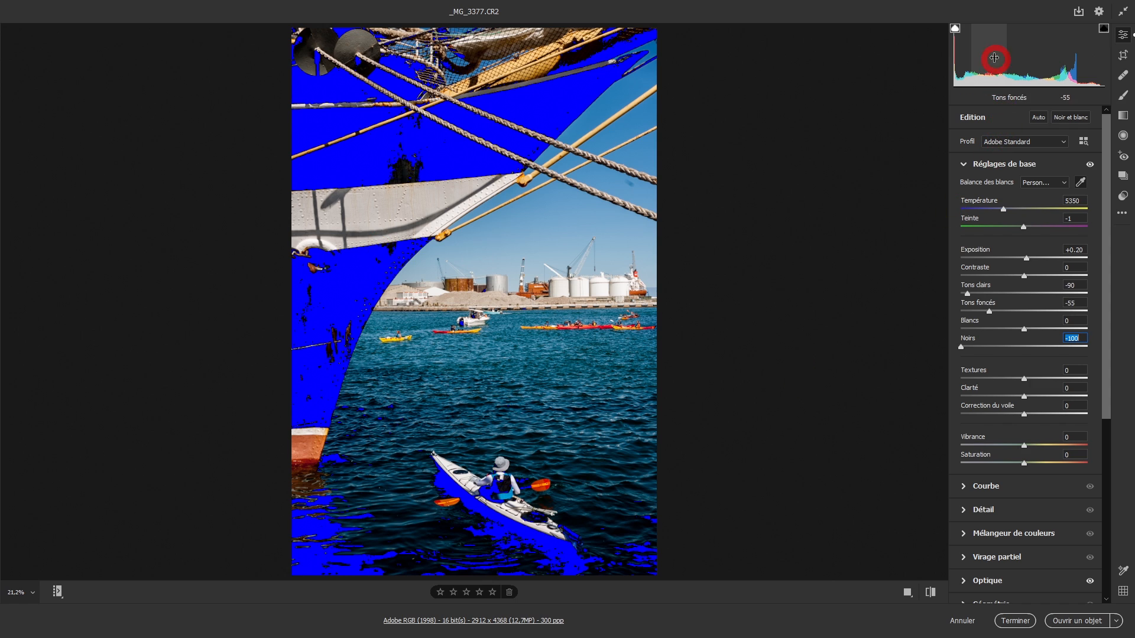
{"action": "key", "text": "u"}
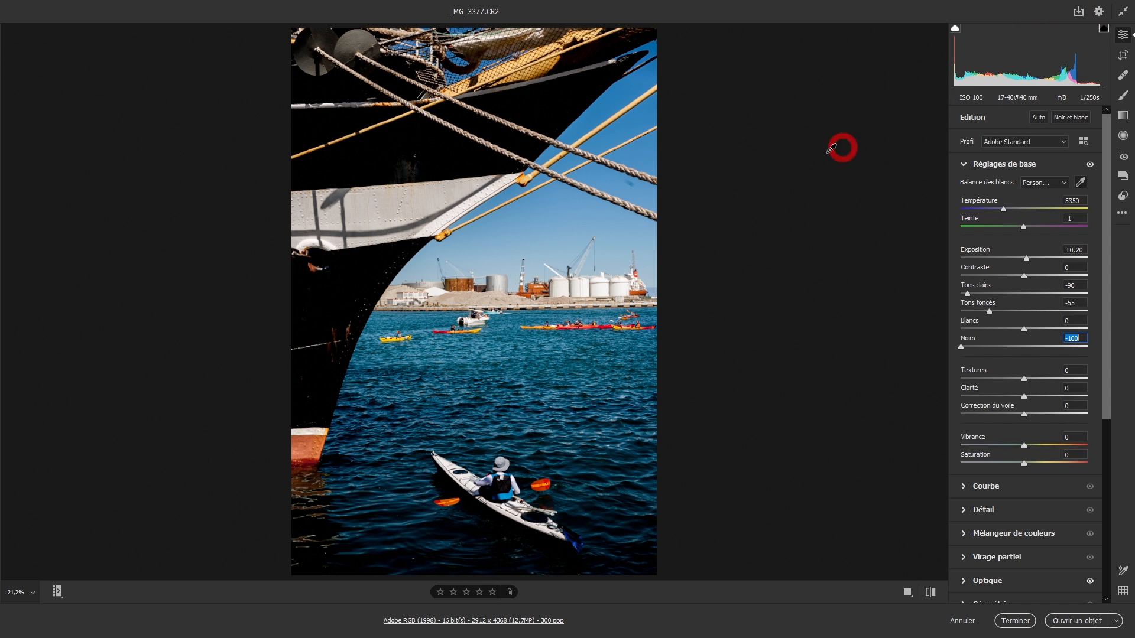
{"action": "key", "text": "u"}
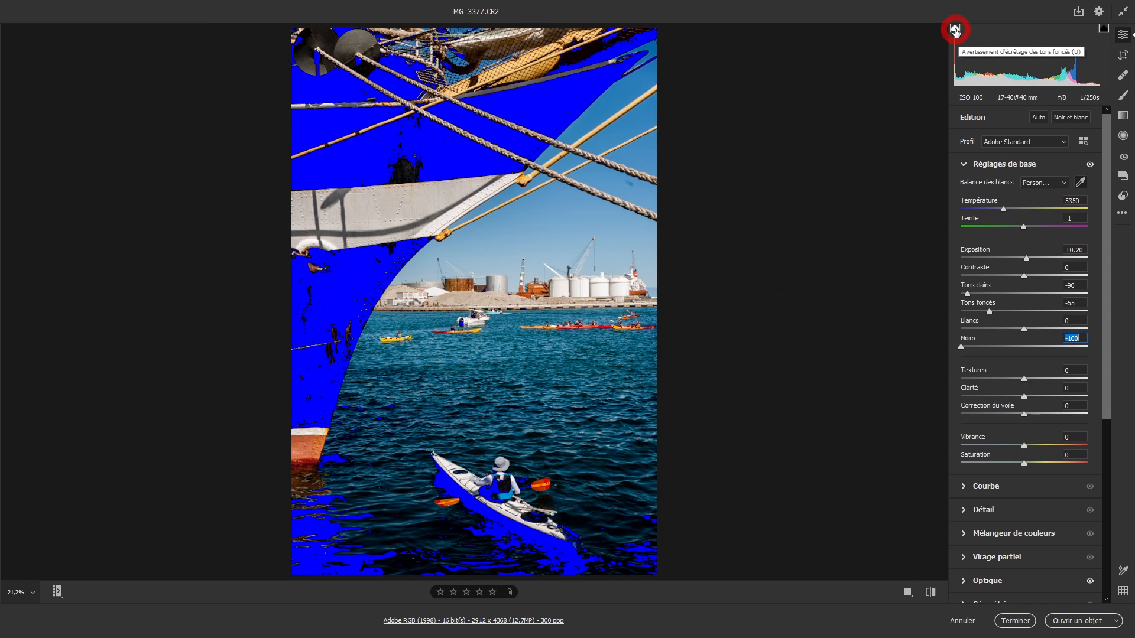
{"action": "left_click_drag", "start_coordinate": [989, 356], "coordinate": [1021, 355]}
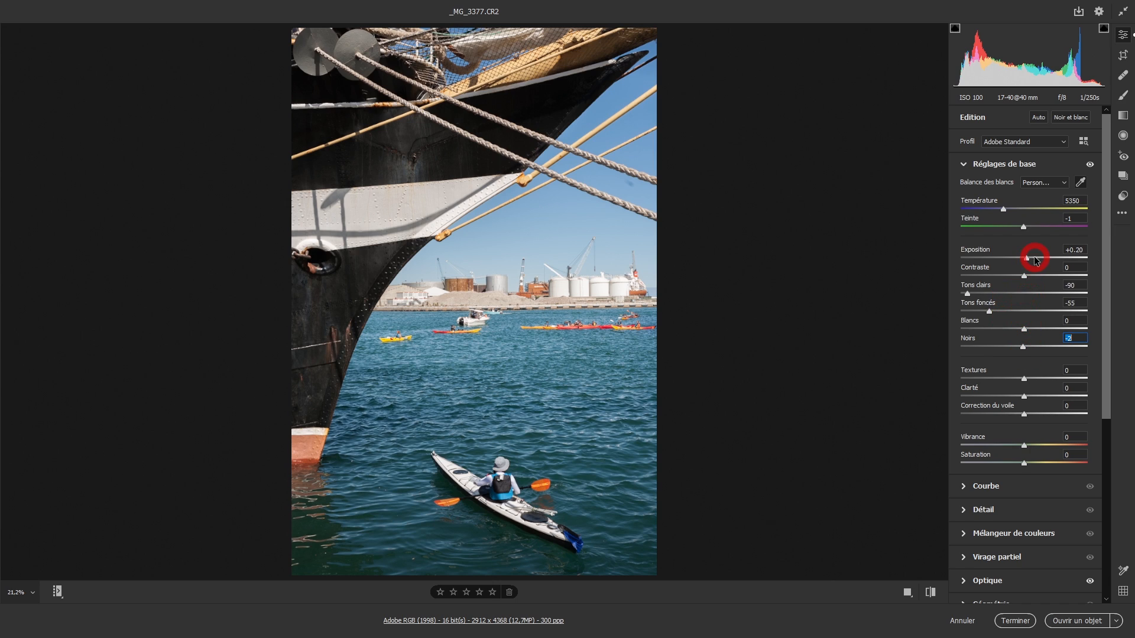
Preview the clipped highlights on a black mask while varying Exposition, and set Exposition to +0.15
{"action": "key", "text": "alt"}
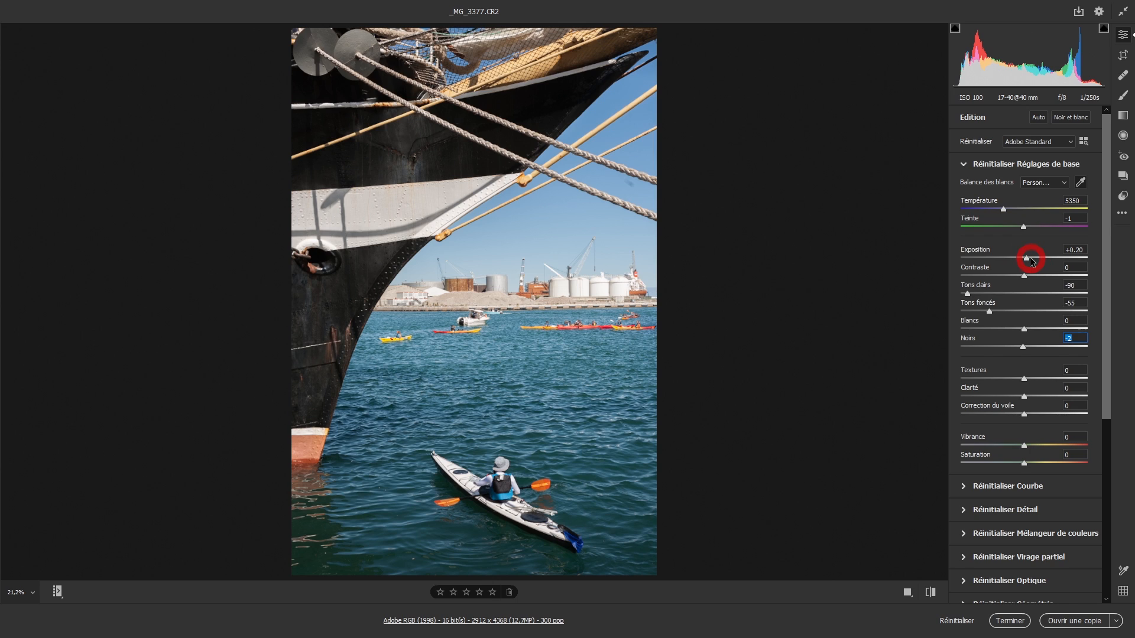
{"action": "left_click", "coordinate": [1025, 259], "text": "alt"}
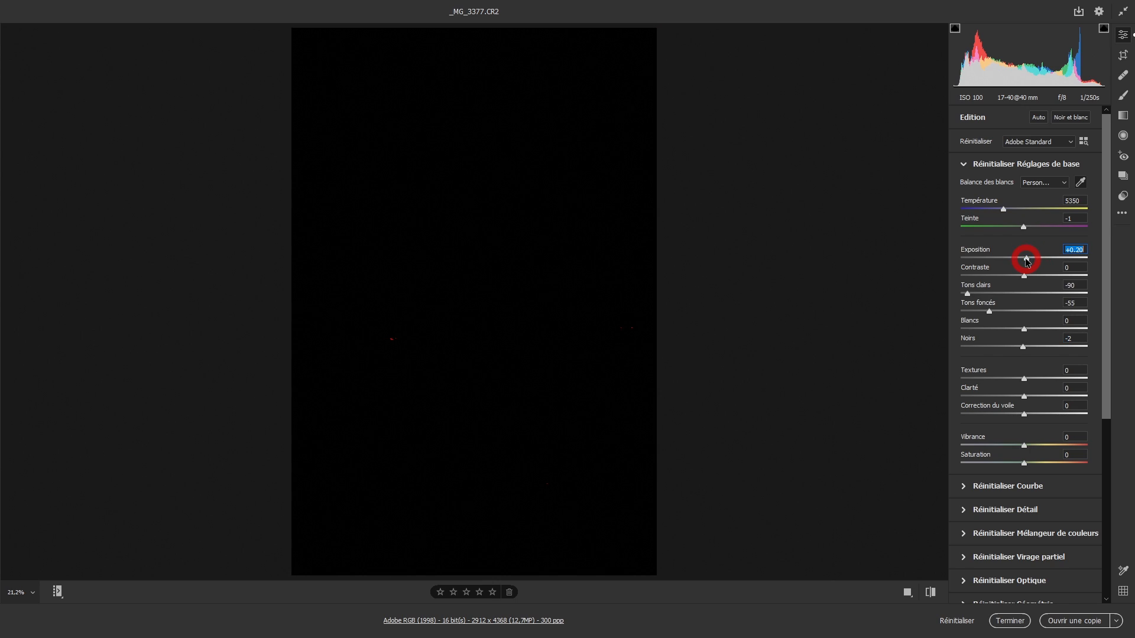
{"action": "left_click_drag", "start_coordinate": [1025, 260], "coordinate": [1075, 267]}
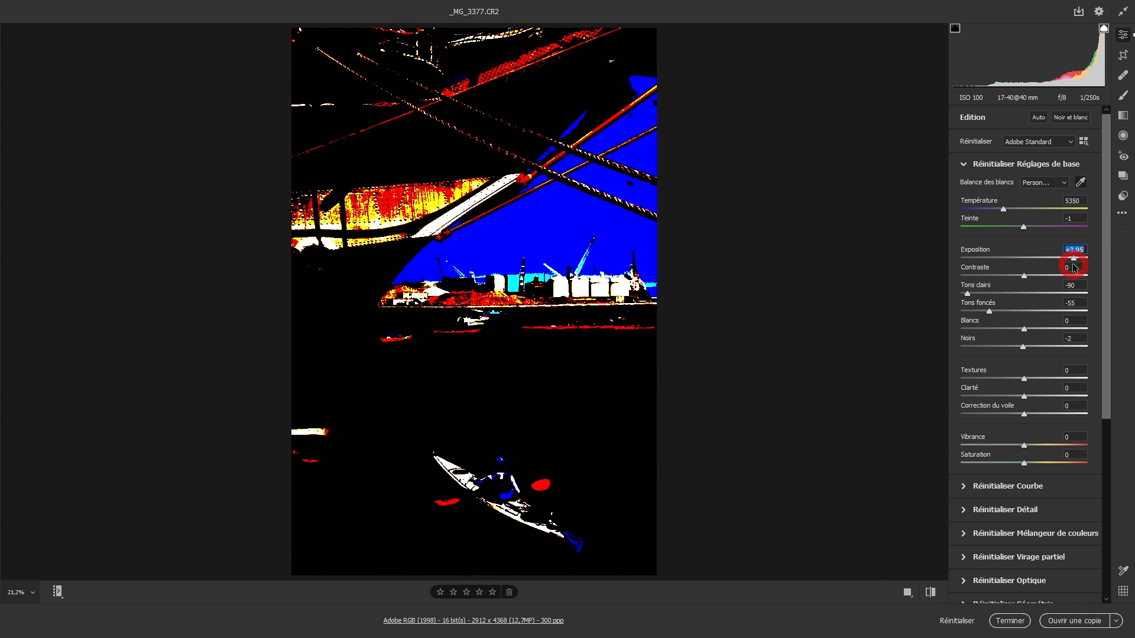
{"action": "left_click_drag", "start_coordinate": [1074, 267], "coordinate": [1026, 257]}
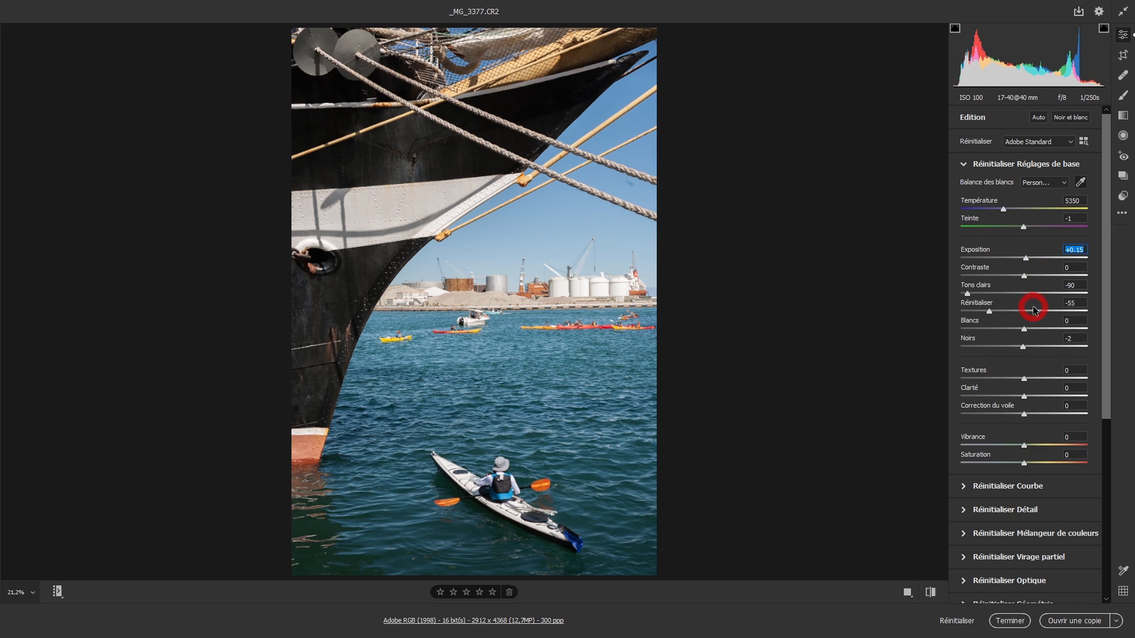
Preview the clipped shadows on a white mask with Tons foncés at -88, and return Tons foncés to -55
{"action": "key", "text": "alt"}
{"action": "key", "text": "alt"}
{"action": "left_click_drag", "start_coordinate": [992, 311], "coordinate": [970, 314]}
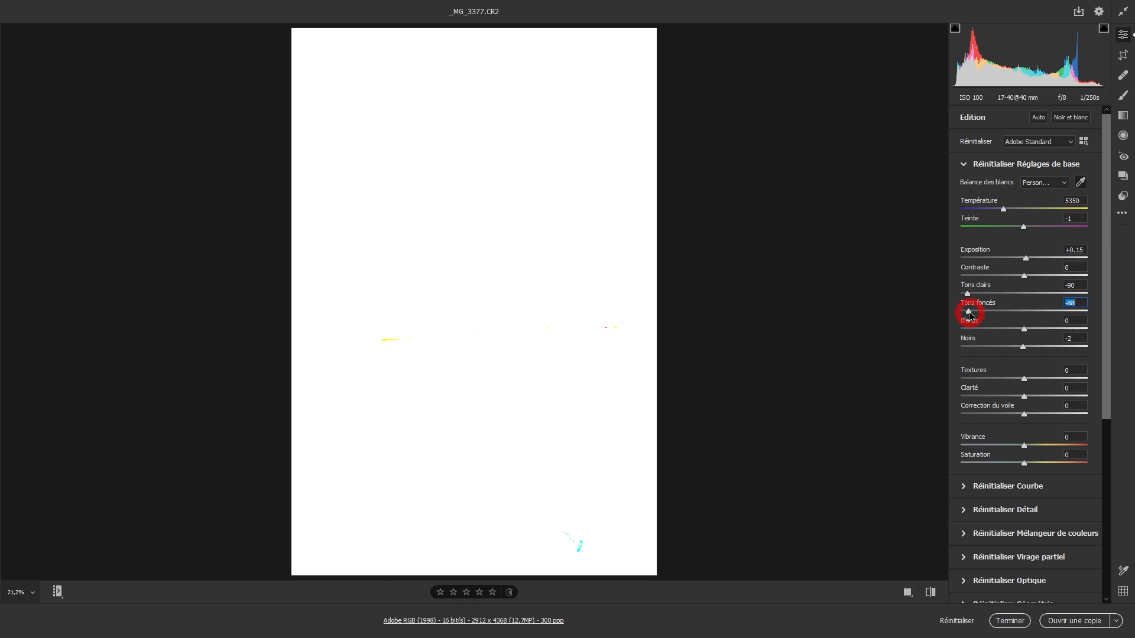
{"action": "mouse_move", "coordinate": [970, 315]}
{"action": "left_mouse_down"}
{"action": "mouse_move", "coordinate": [948, 317]}
{"action": "mouse_move", "coordinate": [990, 313]}
{"action": "left_mouse_up"}
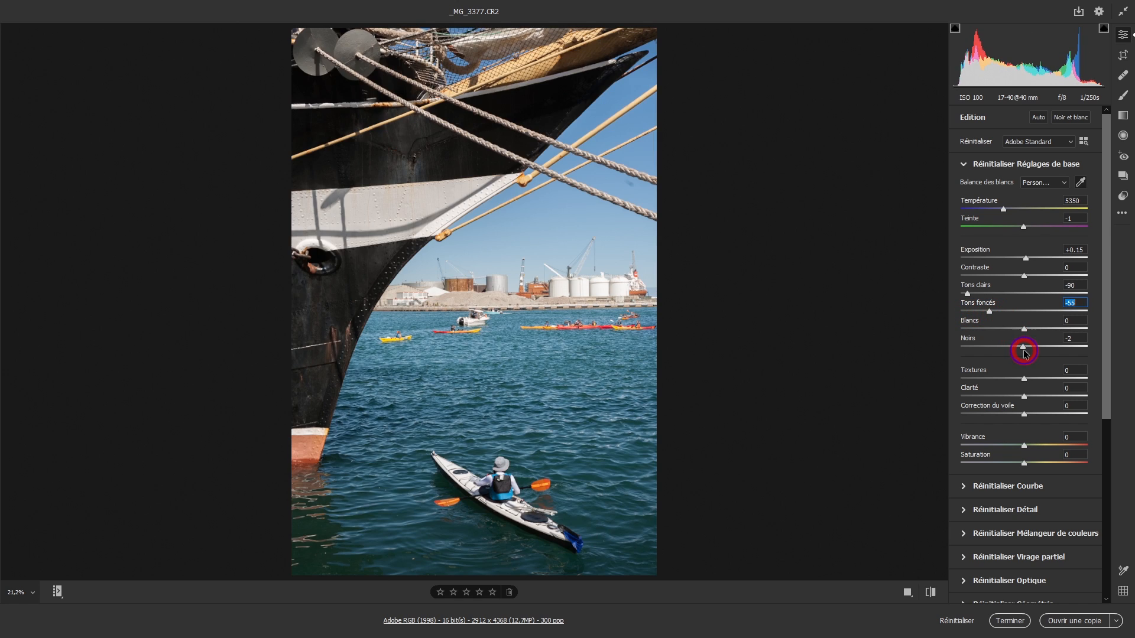
Set Noirs to -12, Exposition to -0.15, Tons clairs to -13, Tons foncés to -31 and Blancs to +10
{"action": "mouse_move", "coordinate": [1019, 354]}
{"action": "left_mouse_down"}
{"action": "mouse_move", "coordinate": [948, 357]}
{"action": "mouse_move", "coordinate": [1029, 352]}
{"action": "mouse_move", "coordinate": [949, 365]}
{"action": "mouse_move", "coordinate": [1016, 355]}
{"action": "left_mouse_up"}
{"action": "mouse_move", "coordinate": [1025, 258]}
{"action": "left_mouse_down"}
{"action": "mouse_move", "coordinate": [964, 258]}
{"action": "mouse_move", "coordinate": [1022, 259]}
{"action": "left_mouse_up"}
{"action": "left_click_drag", "start_coordinate": [967, 293], "coordinate": [1030, 328]}
{"action": "left_click_drag", "start_coordinate": [988, 311], "coordinate": [1004, 312]}
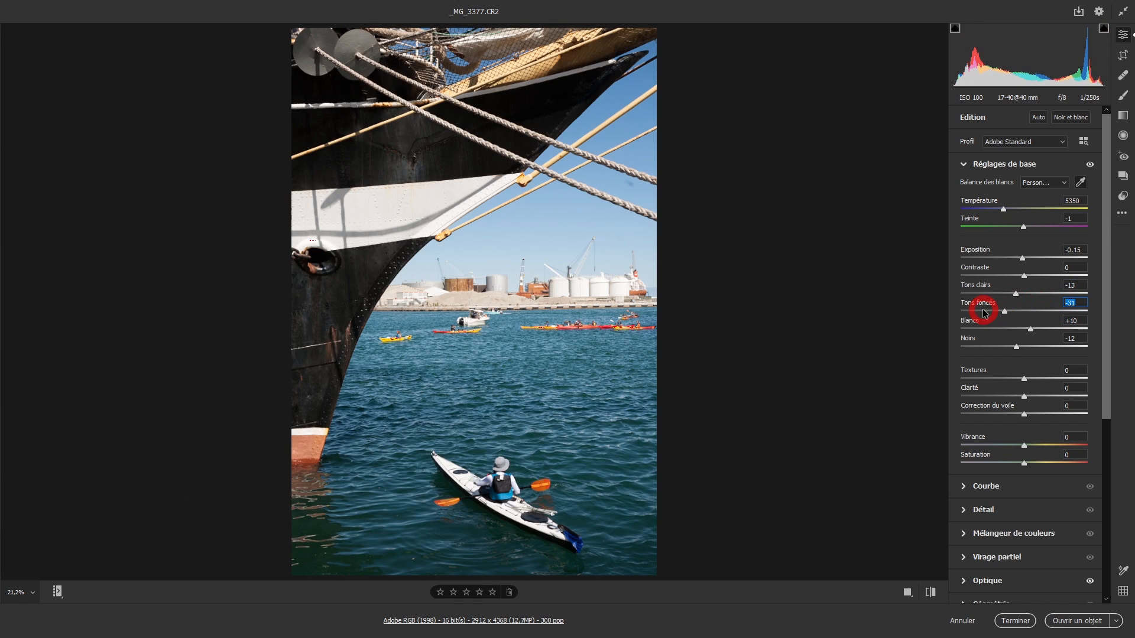
Reset Blancs to its default value and raise Contraste to +54
{"action": "key", "text": "alt"}
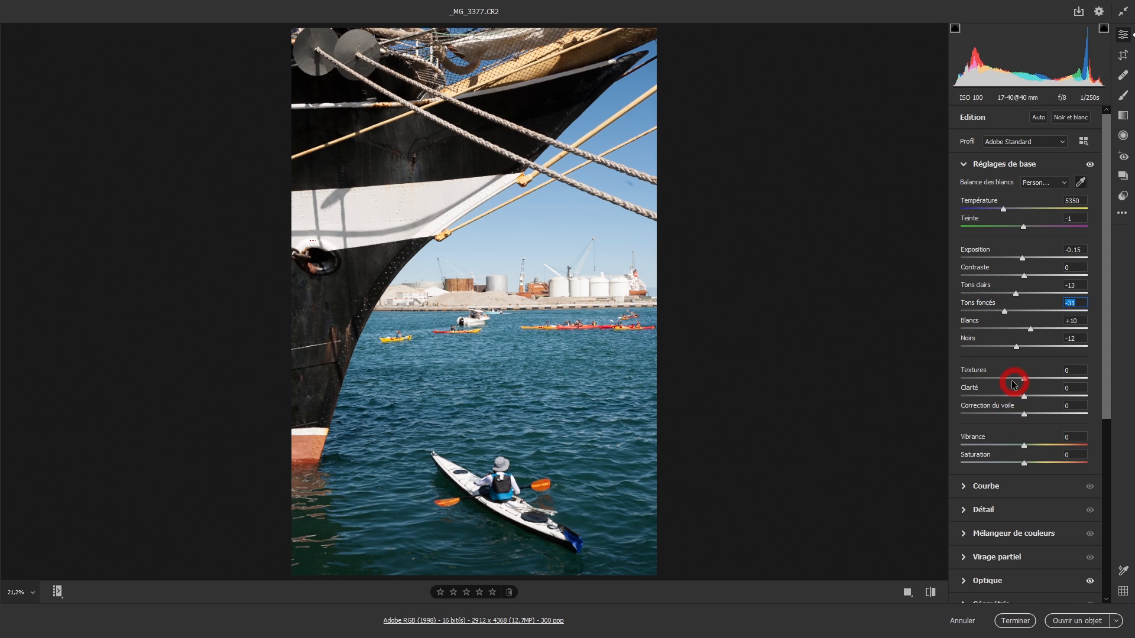
{"action": "key", "text": "alt"}
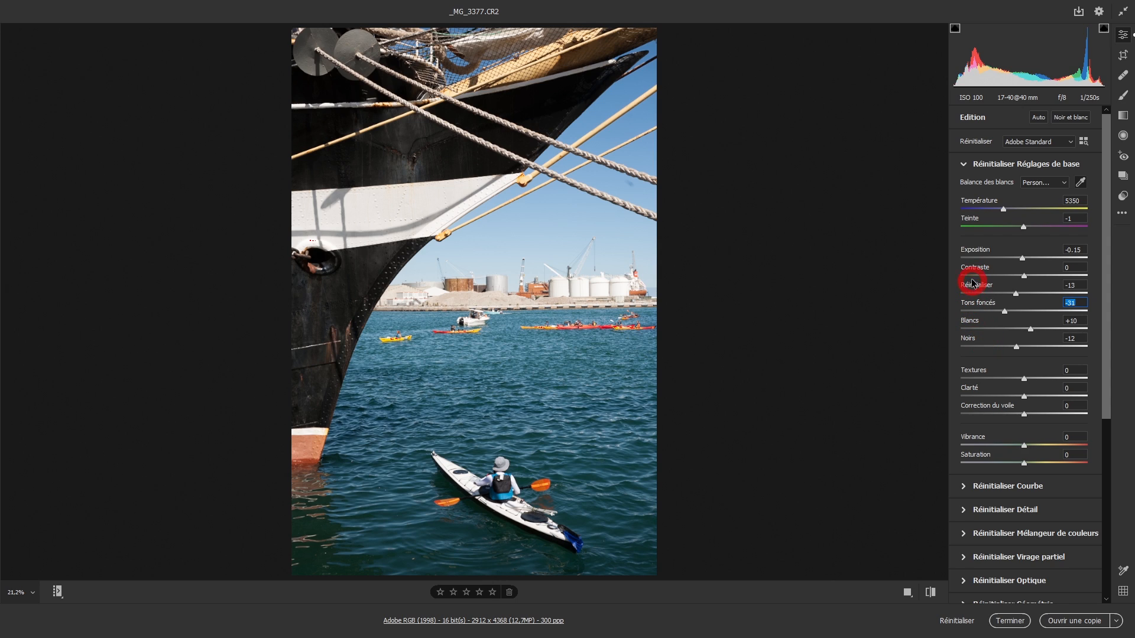
{"action": "left_click", "coordinate": [972, 325], "text": "alt"}
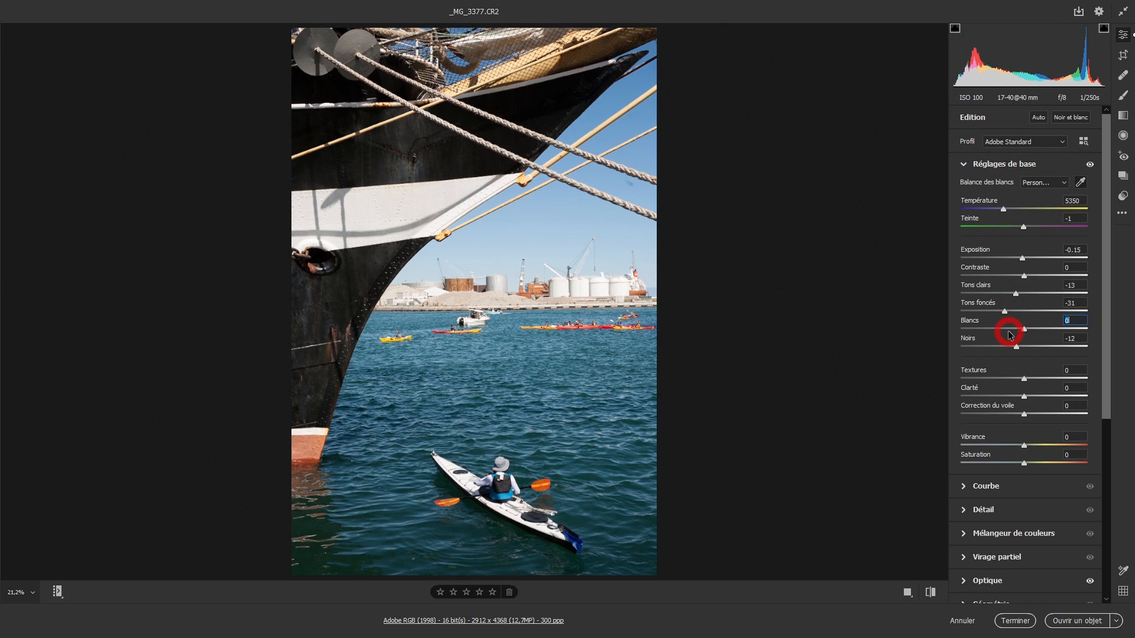
{"action": "scroll", "coordinate": [1016, 331], "scroll_direction": "down", "scroll_amount": 1}
{"action": "scroll", "coordinate": [1033, 327], "scroll_direction": "down", "scroll_amount": 1}
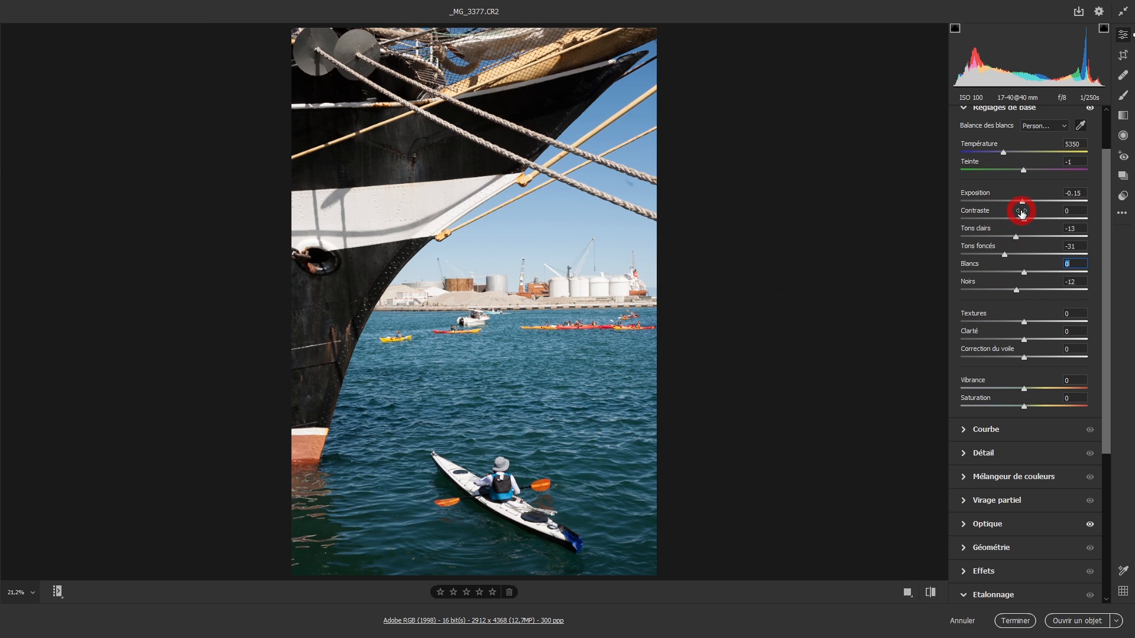
{"action": "left_click_drag", "start_coordinate": [1024, 220], "coordinate": [1058, 219]}
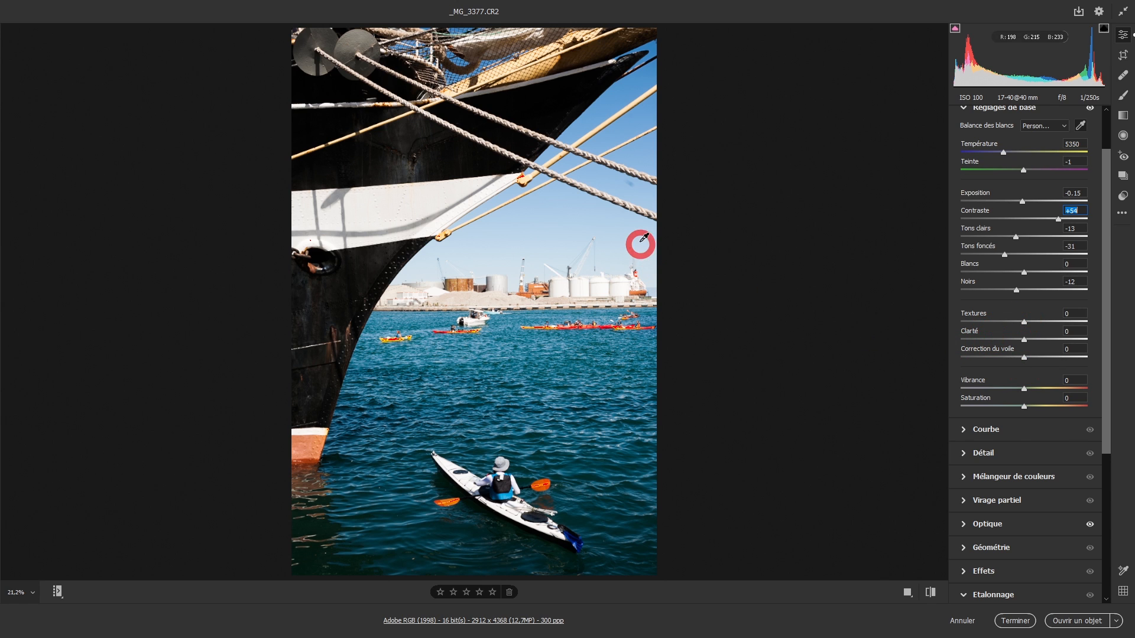
Raise Clarté to +100, turn off the shadow clipping warning and inspect the ropes and hull at 100% zoom
{"action": "left_click", "coordinate": [562, 191]}
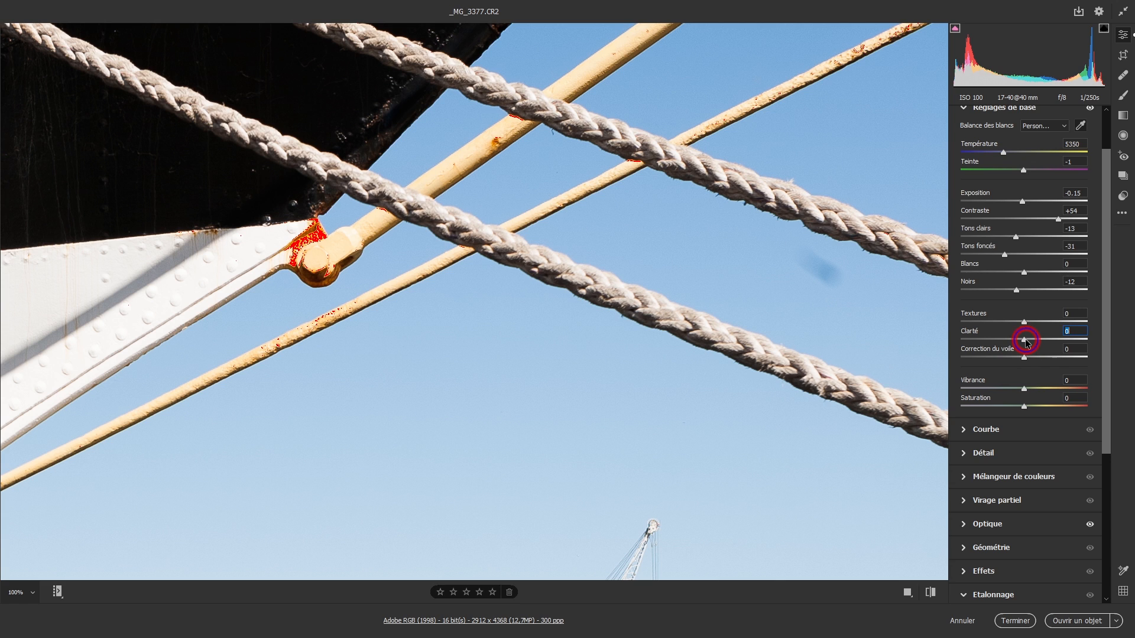
{"action": "left_click_drag", "start_coordinate": [1026, 341], "coordinate": [1090, 333]}
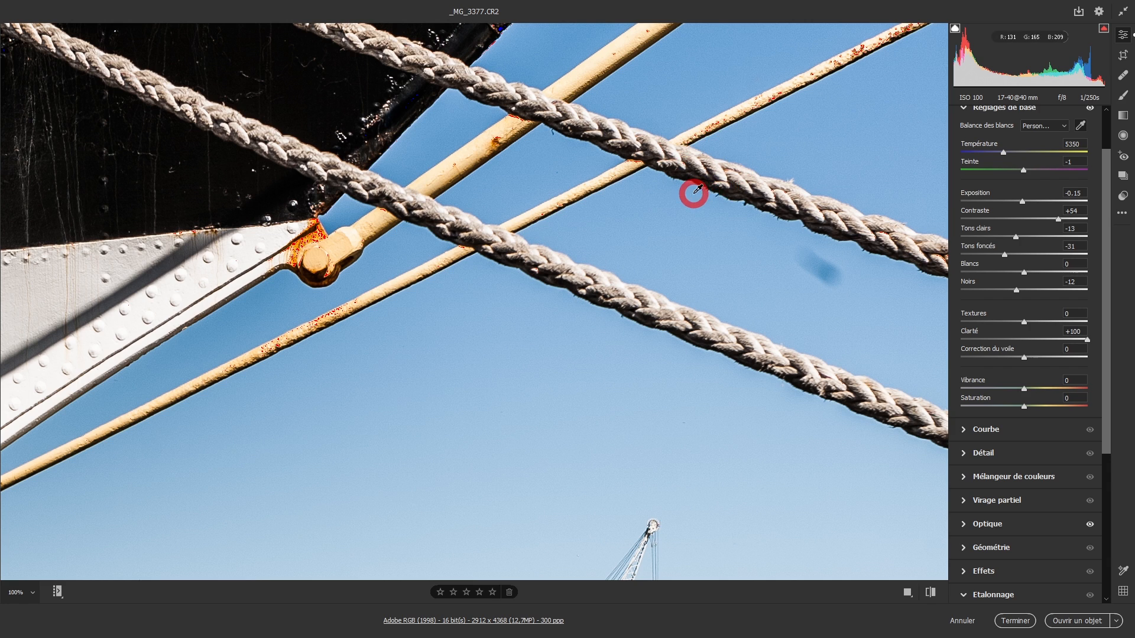
{"action": "mouse_move", "coordinate": [529, 309]}
{"action": "left_mouse_down"}
{"action": "mouse_move", "coordinate": [505, 125]}
{"action": "mouse_move", "coordinate": [597, 388]}
{"action": "mouse_move", "coordinate": [601, 495]}
{"action": "left_mouse_up"}
{"action": "left_click_drag", "start_coordinate": [657, 337], "coordinate": [653, 535]}
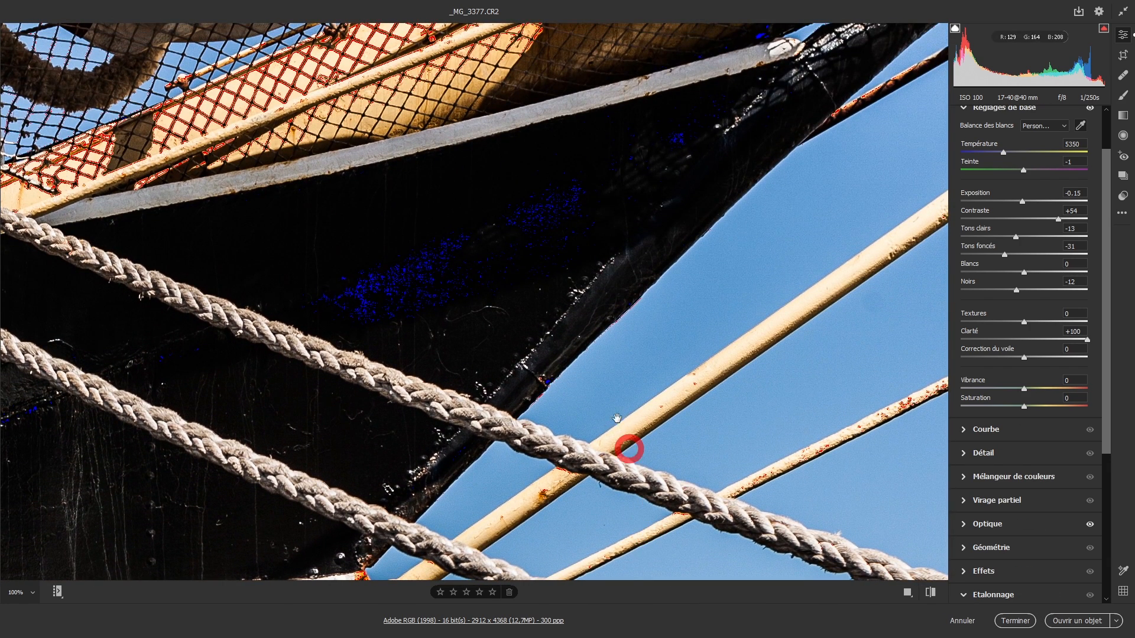
{"action": "left_click", "coordinate": [957, 30]}
{"action": "left_click_drag", "start_coordinate": [677, 237], "coordinate": [674, 166]}
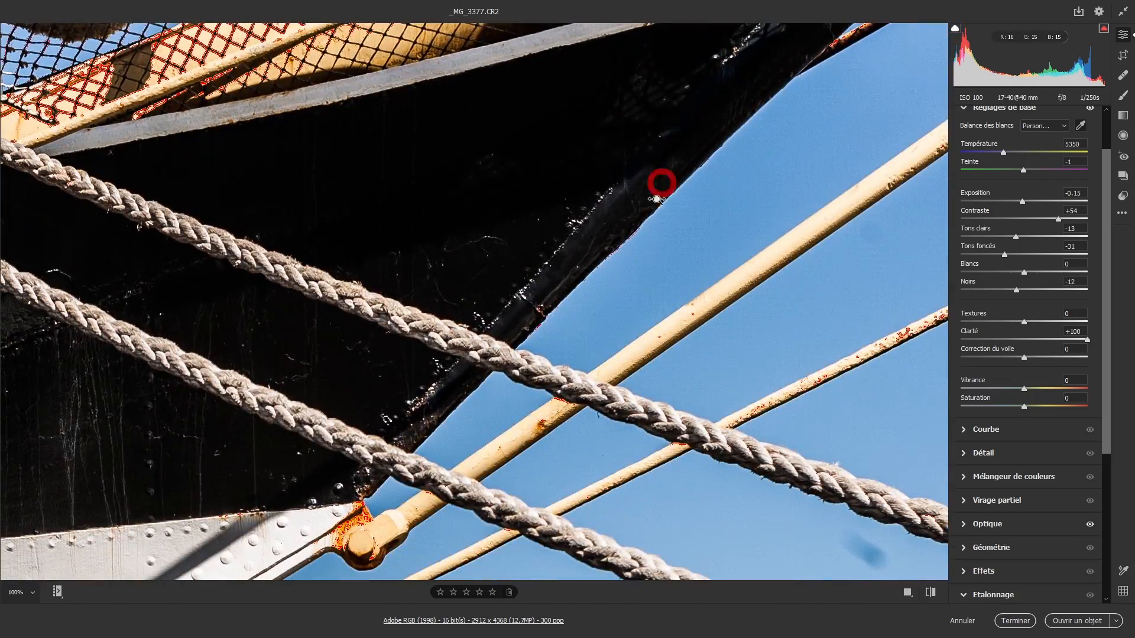
{"action": "left_click_drag", "start_coordinate": [640, 227], "coordinate": [544, 244]}
{"action": "left_click_drag", "start_coordinate": [314, 428], "coordinate": [505, 180]}
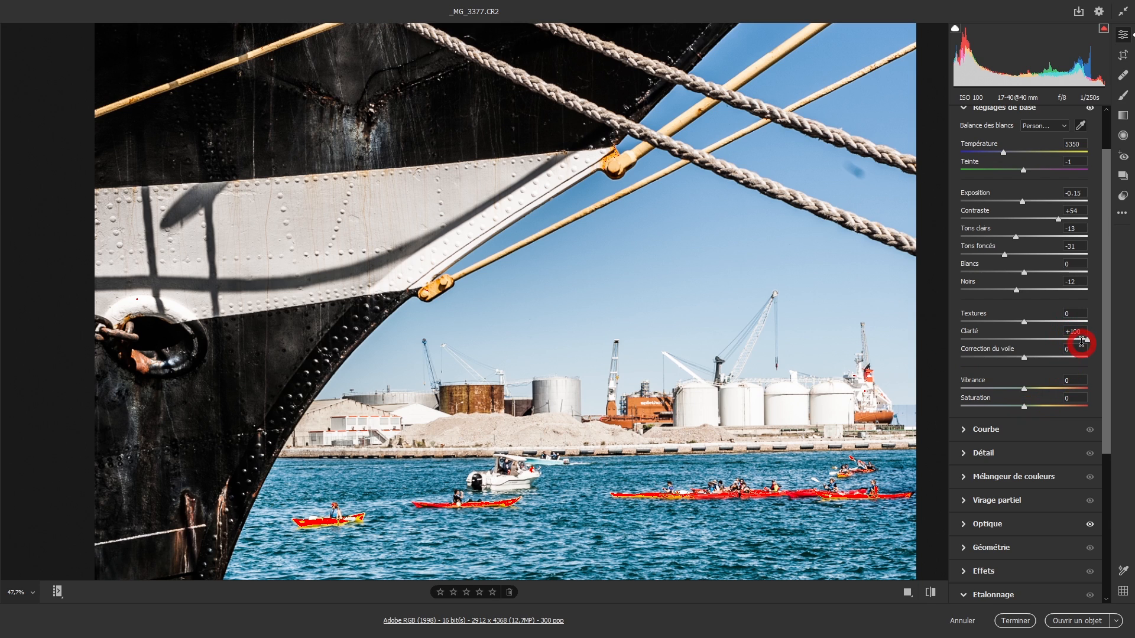
Compare the image with Clarté at +5 and +99, and set Clarté to +68
{"action": "left_click", "coordinate": [1022, 349]}
{"action": "mouse_move", "coordinate": [1089, 341]}
{"action": "left_mouse_down"}
{"action": "mouse_move", "coordinate": [1043, 339]}
{"action": "mouse_move", "coordinate": [1029, 345]}
{"action": "mouse_move", "coordinate": [1065, 340]}
{"action": "mouse_move", "coordinate": [1013, 355]}
{"action": "mouse_move", "coordinate": [1076, 345]}
{"action": "left_mouse_up"}
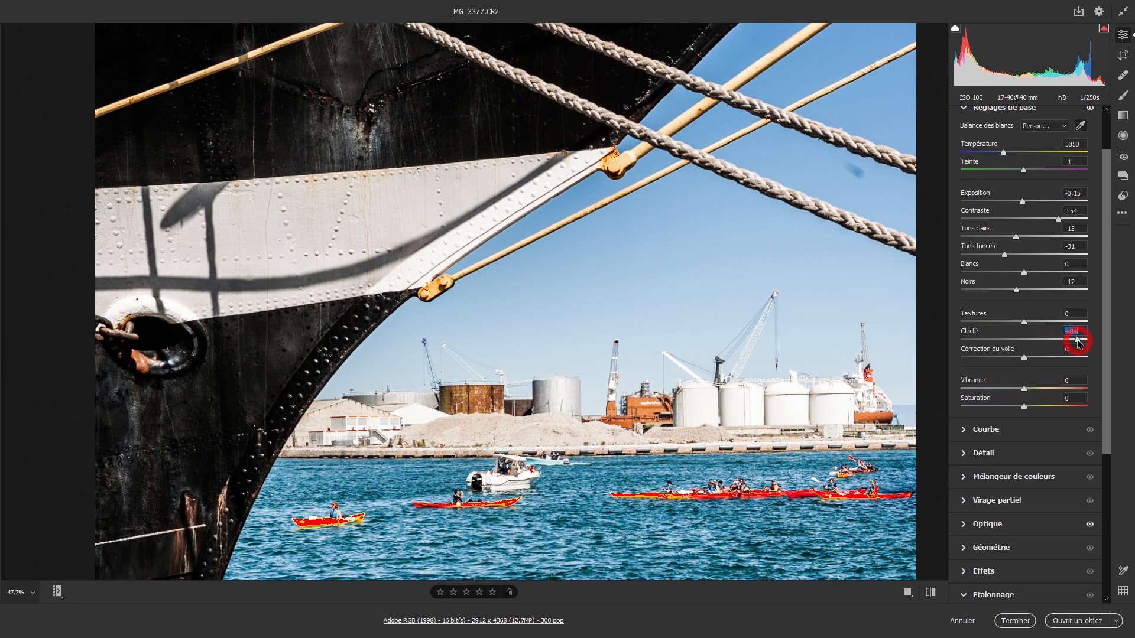
{"action": "left_click_drag", "start_coordinate": [1077, 341], "coordinate": [1026, 341]}
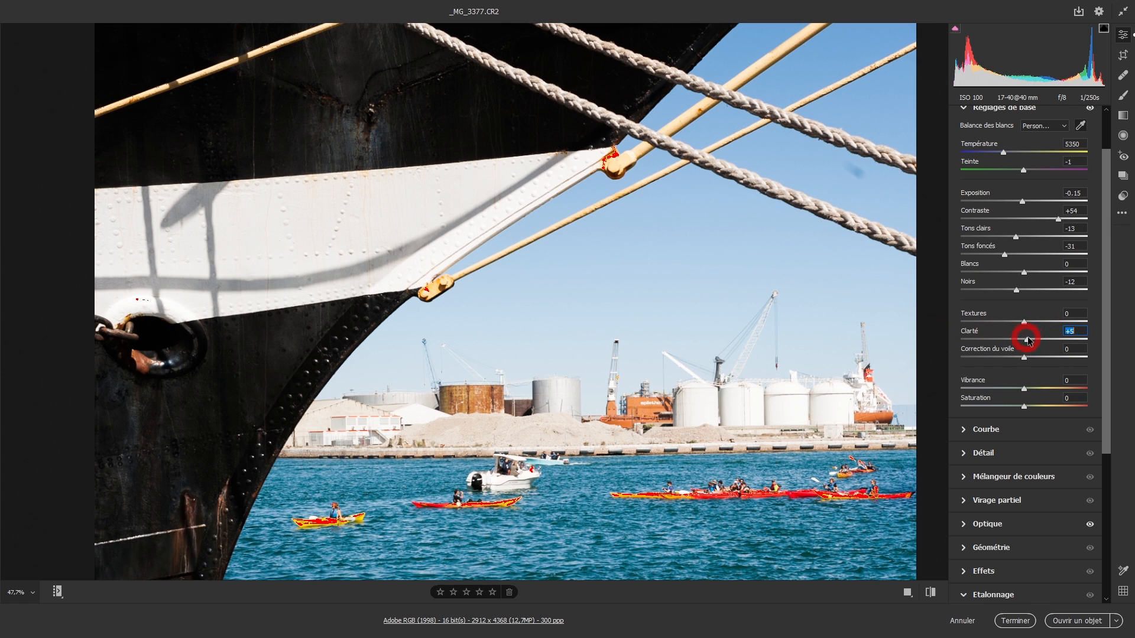
{"action": "left_click_drag", "start_coordinate": [1028, 341], "coordinate": [1088, 351]}
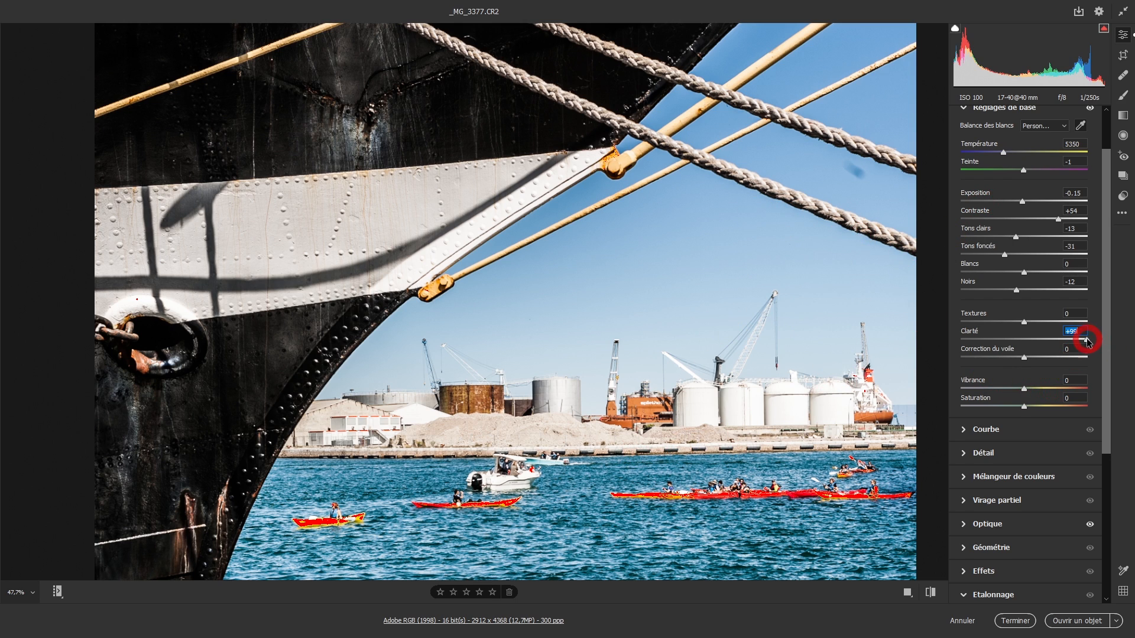
{"action": "mouse_move", "coordinate": [1086, 340]}
{"action": "left_mouse_down"}
{"action": "mouse_move", "coordinate": [1031, 345]}
{"action": "mouse_move", "coordinate": [1065, 334]}
{"action": "left_mouse_up"}
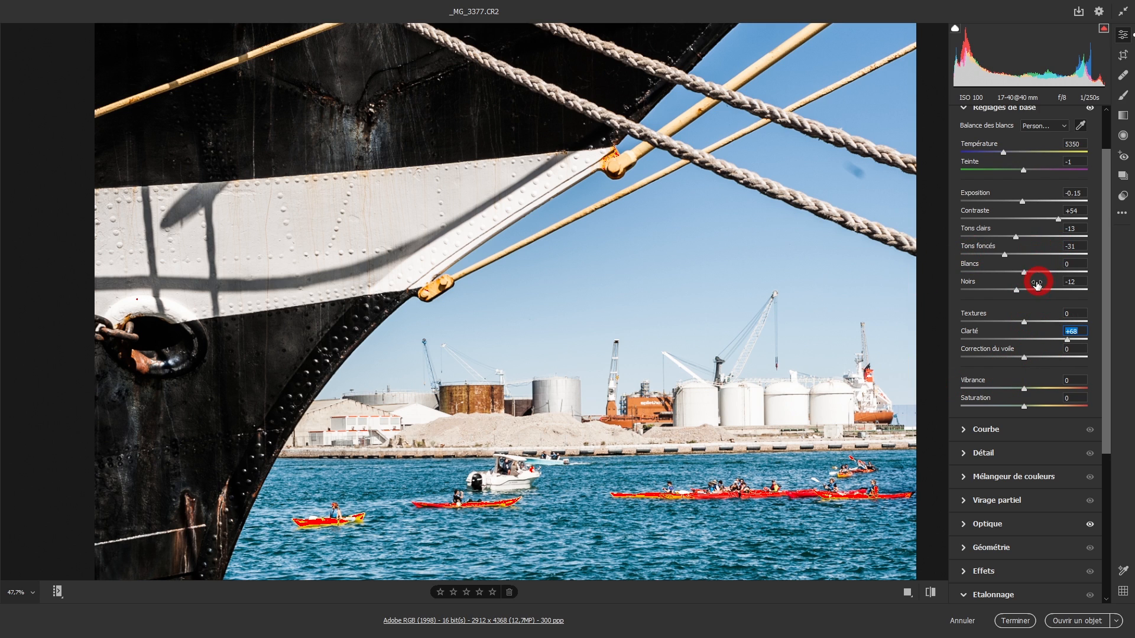
Lower Blancs to -29 and Tons clairs to -30, and raise Clarté to +78
{"action": "mouse_move", "coordinate": [1024, 276]}
{"action": "left_mouse_down"}
{"action": "mouse_move", "coordinate": [983, 279]}
{"action": "mouse_move", "coordinate": [1019, 281]}
{"action": "left_mouse_up"}
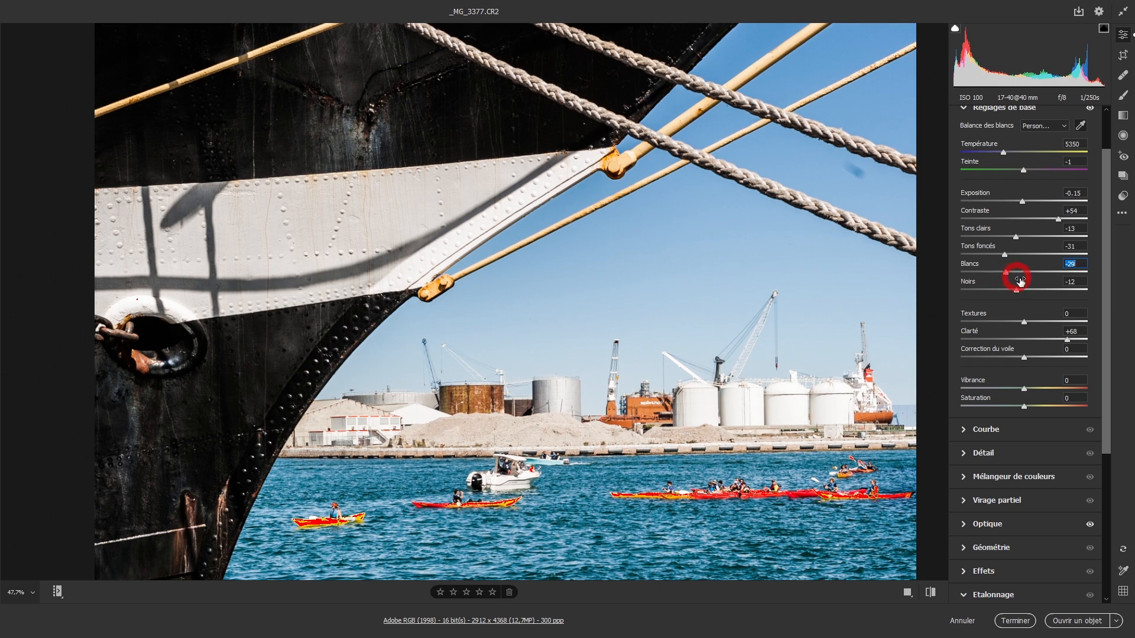
{"action": "left_click_drag", "start_coordinate": [1026, 238], "coordinate": [1009, 241]}
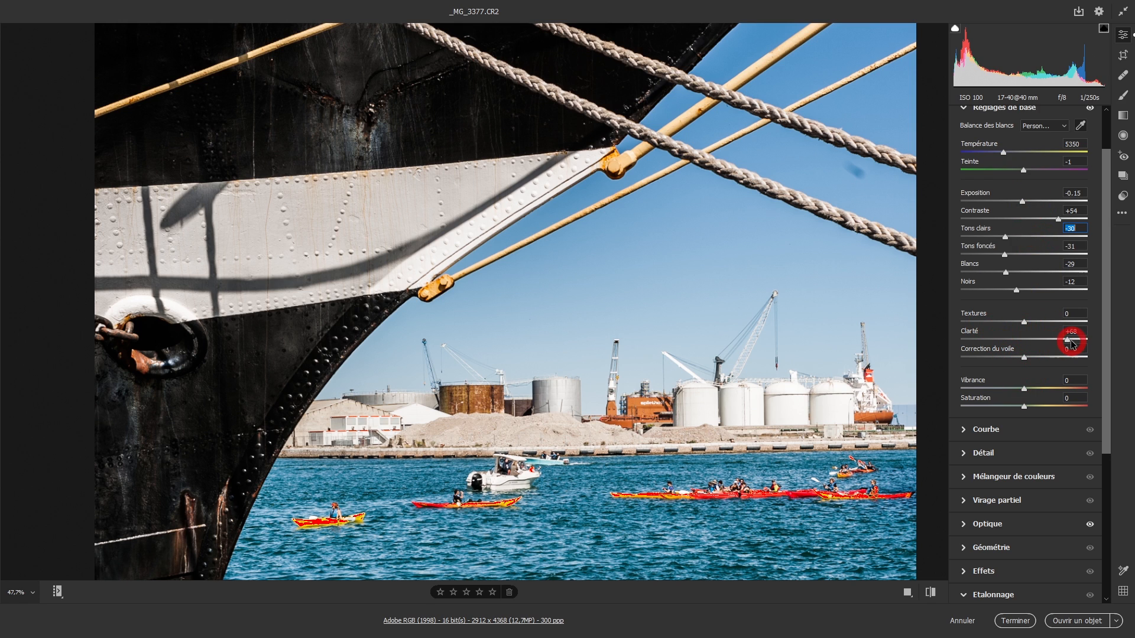
{"action": "mouse_move", "coordinate": [1068, 342]}
{"action": "left_mouse_down"}
{"action": "mouse_move", "coordinate": [1057, 343]}
{"action": "mouse_move", "coordinate": [1071, 339]}
{"action": "left_mouse_up"}
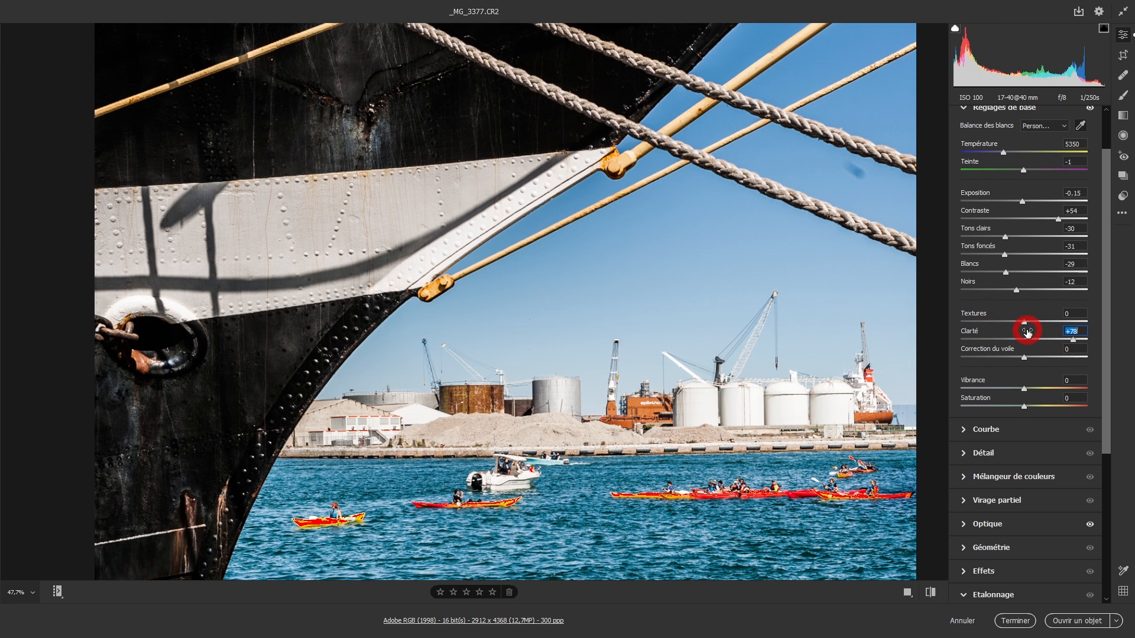
Try Textures at +100 on the ropes and hull at 100% zoom, and settle on Textures +35 and Clarté +64
{"action": "left_click", "coordinate": [785, 201]}
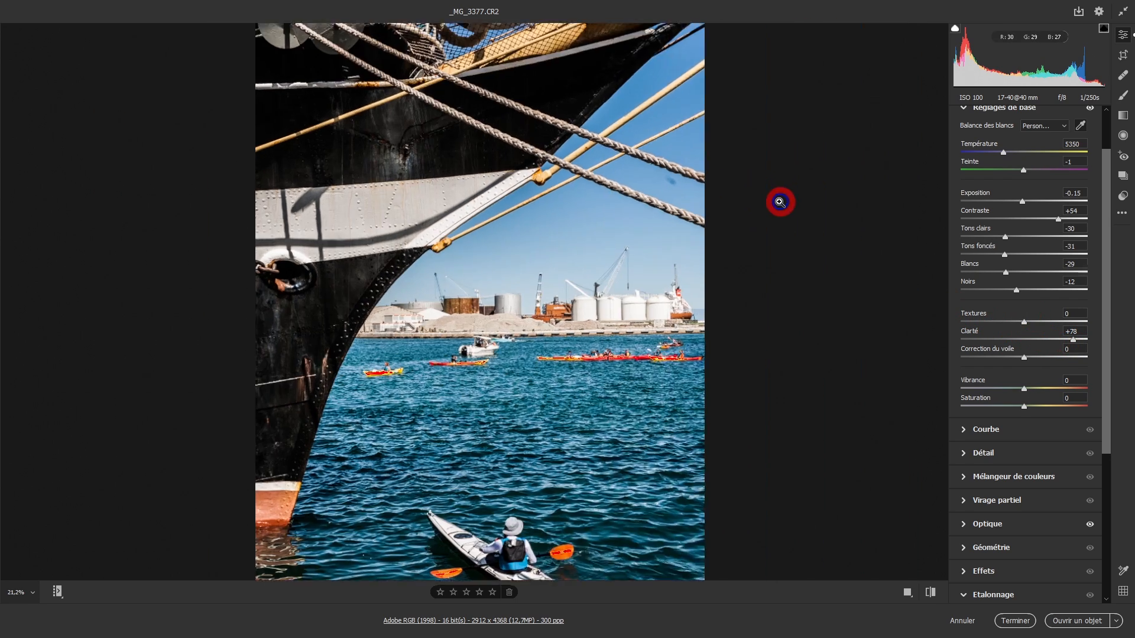
{"action": "left_click", "coordinate": [633, 197]}
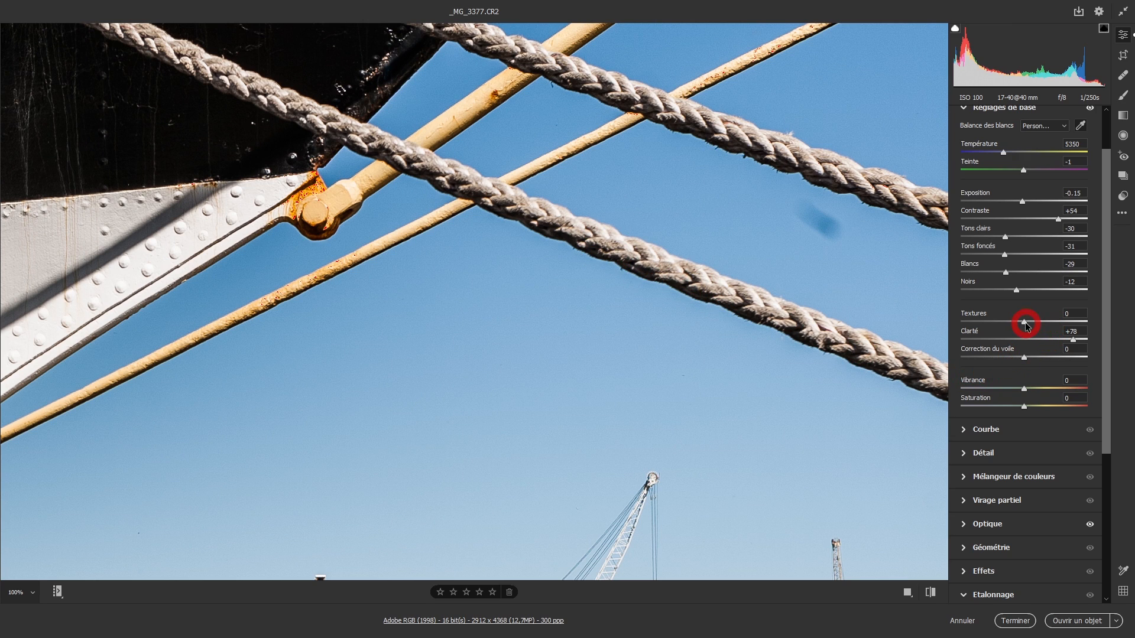
{"action": "left_click_drag", "start_coordinate": [1026, 324], "coordinate": [1132, 324]}
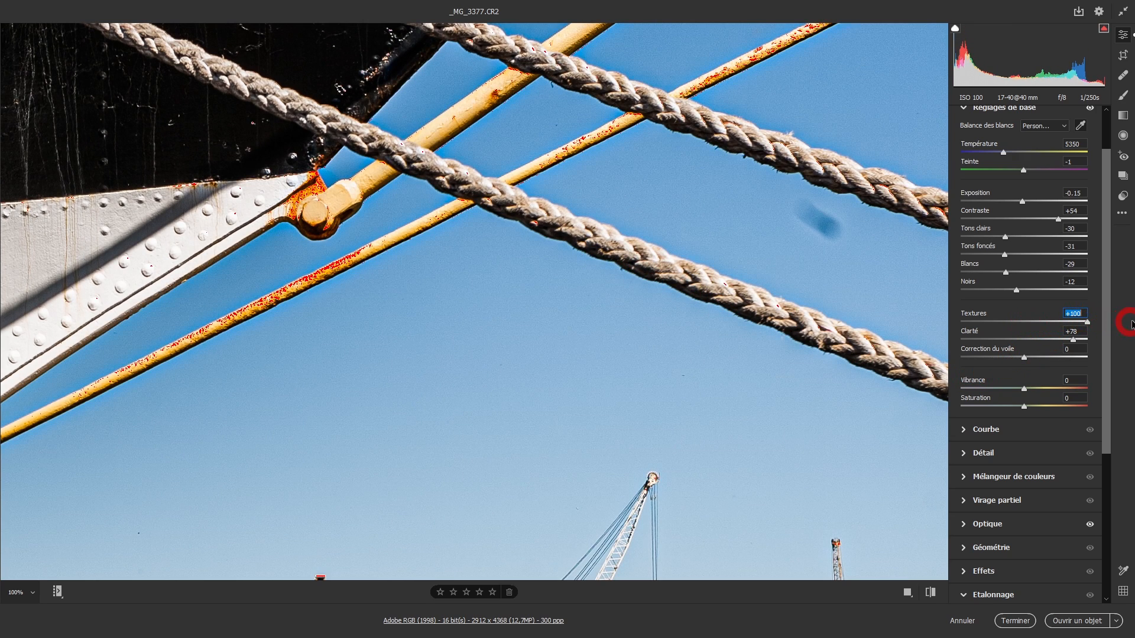
{"action": "left_click_drag", "start_coordinate": [308, 295], "coordinate": [598, 395]}
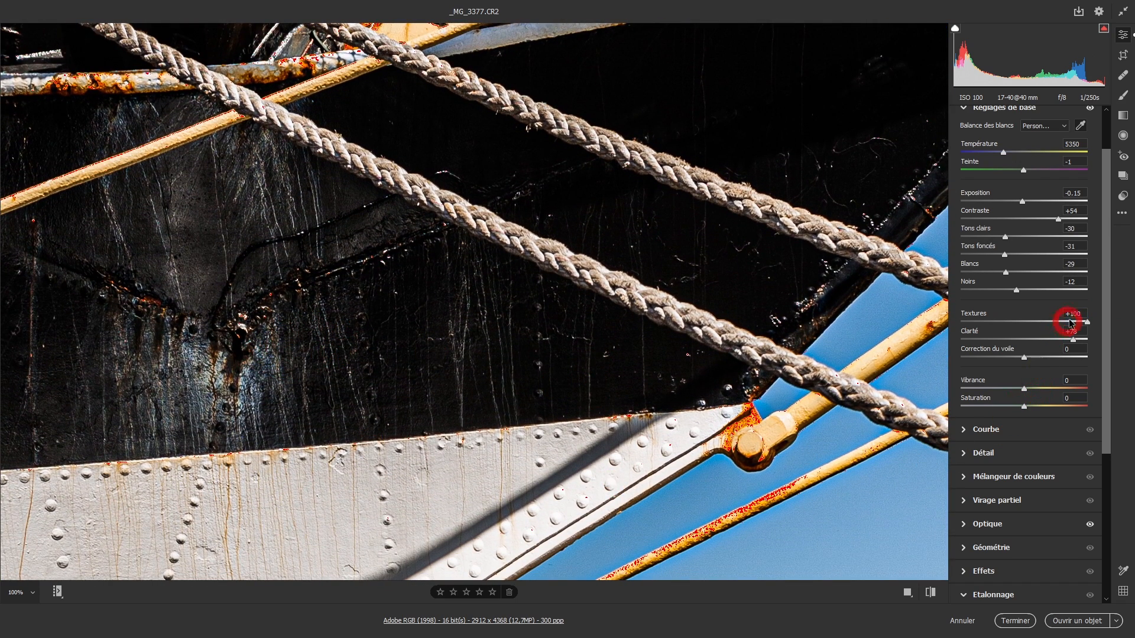
{"action": "mouse_move", "coordinate": [1087, 322]}
{"action": "left_mouse_down"}
{"action": "mouse_move", "coordinate": [1018, 330]}
{"action": "mouse_move", "coordinate": [1099, 313]}
{"action": "left_mouse_up"}
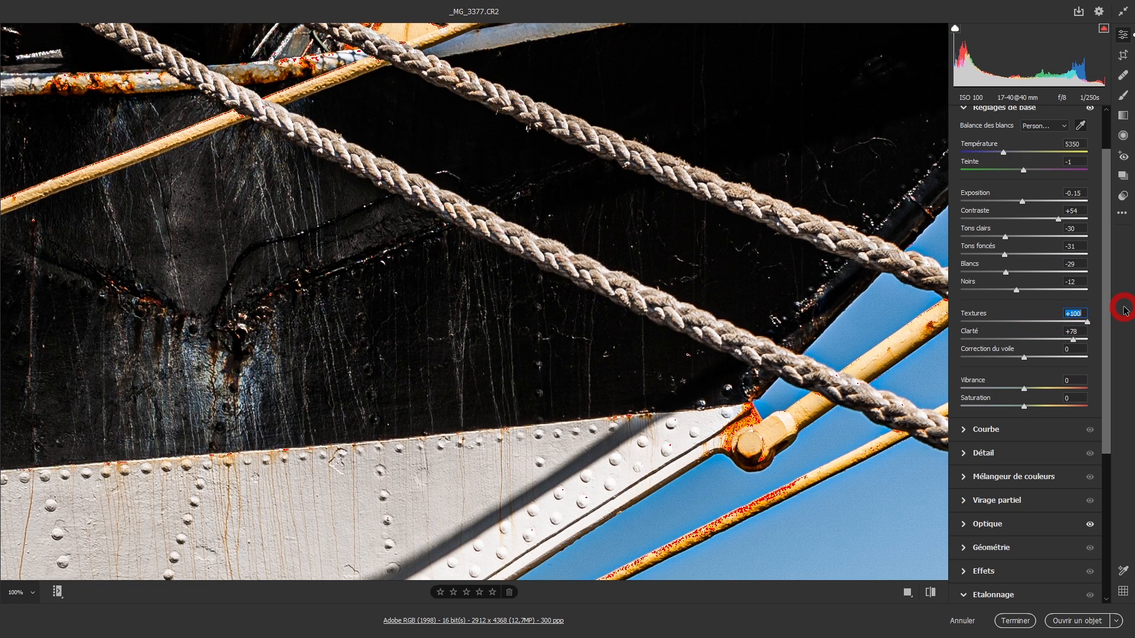
{"action": "left_click_drag", "start_coordinate": [812, 256], "coordinate": [627, 282]}
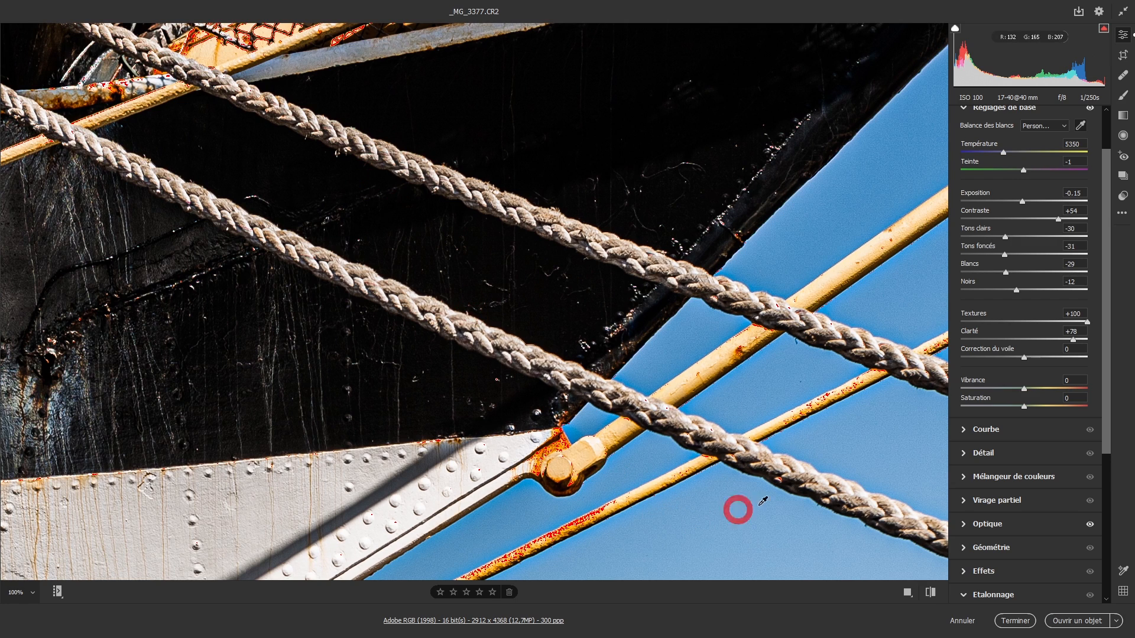
{"action": "left_click_drag", "start_coordinate": [1088, 322], "coordinate": [1064, 341]}
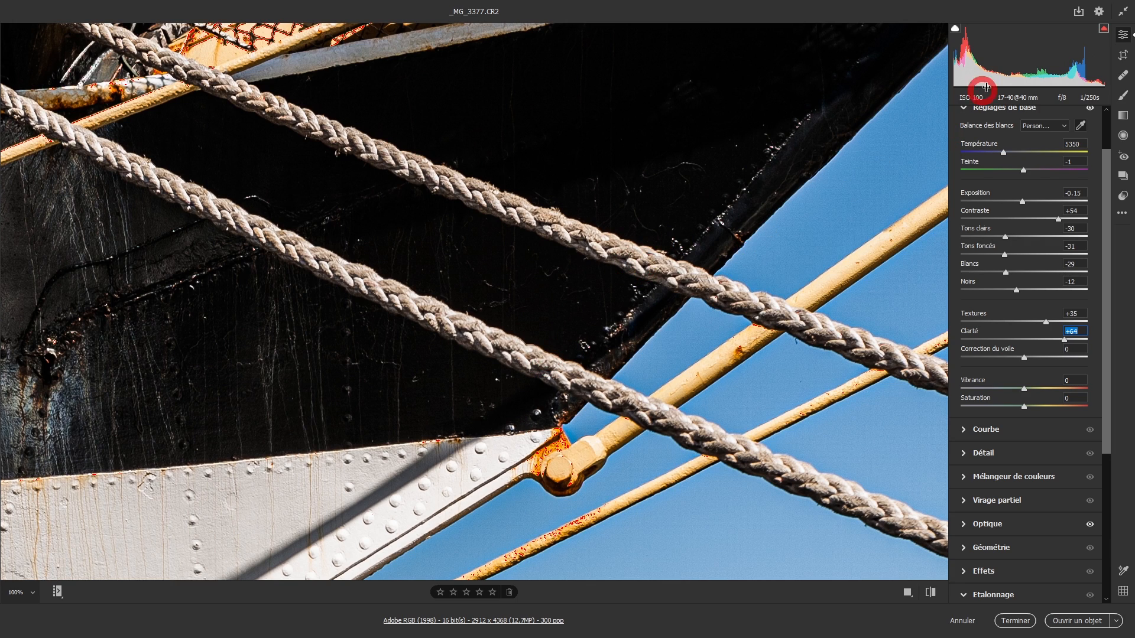
Reset Exposition, Contraste, Tons clairs, Tons foncés, Blancs and Noirs to 0
{"action": "left_click", "coordinate": [1103, 28]}
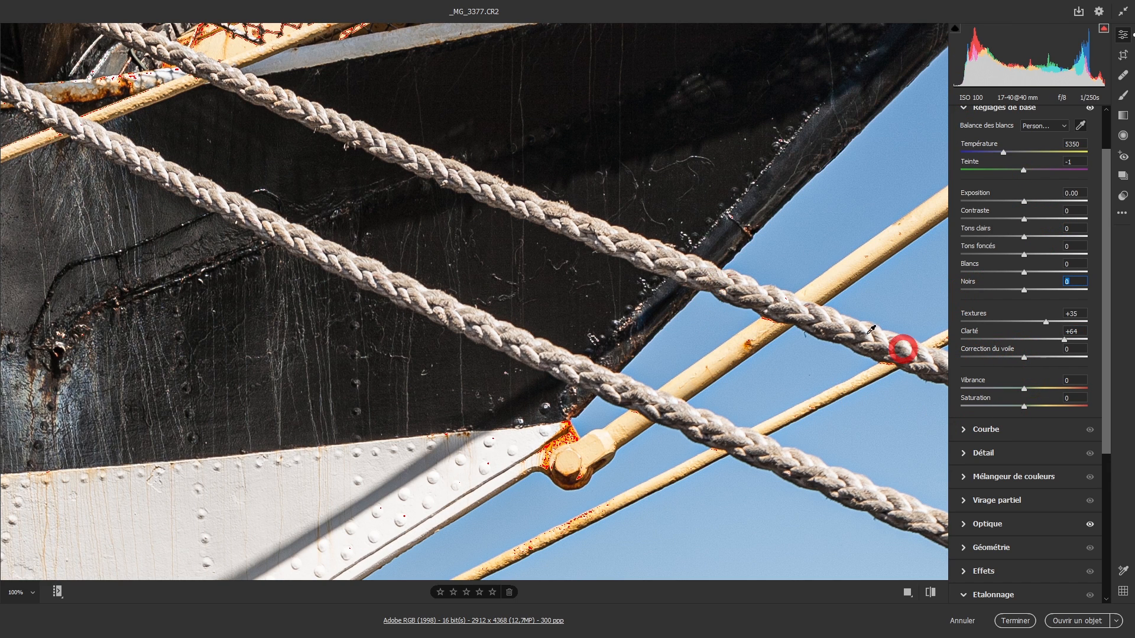
{"action": "left_click_drag", "start_coordinate": [675, 305], "coordinate": [557, 276]}
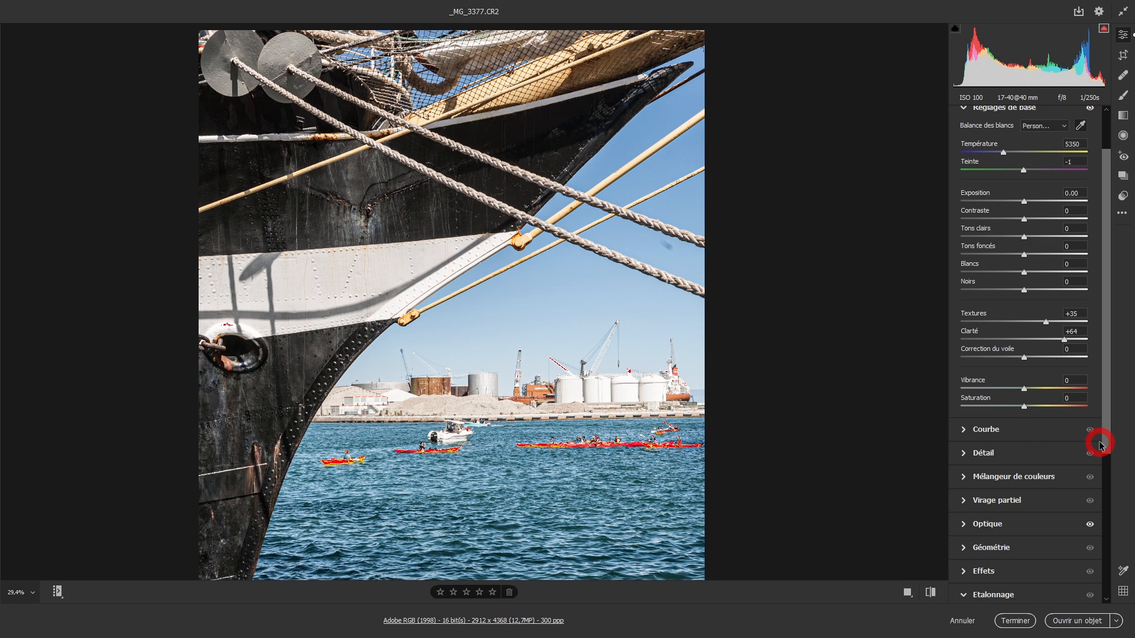
Try Correction du voile at the extremes +100 and -100 on the whole scene
{"action": "left_click_drag", "start_coordinate": [1025, 359], "coordinate": [1107, 357]}
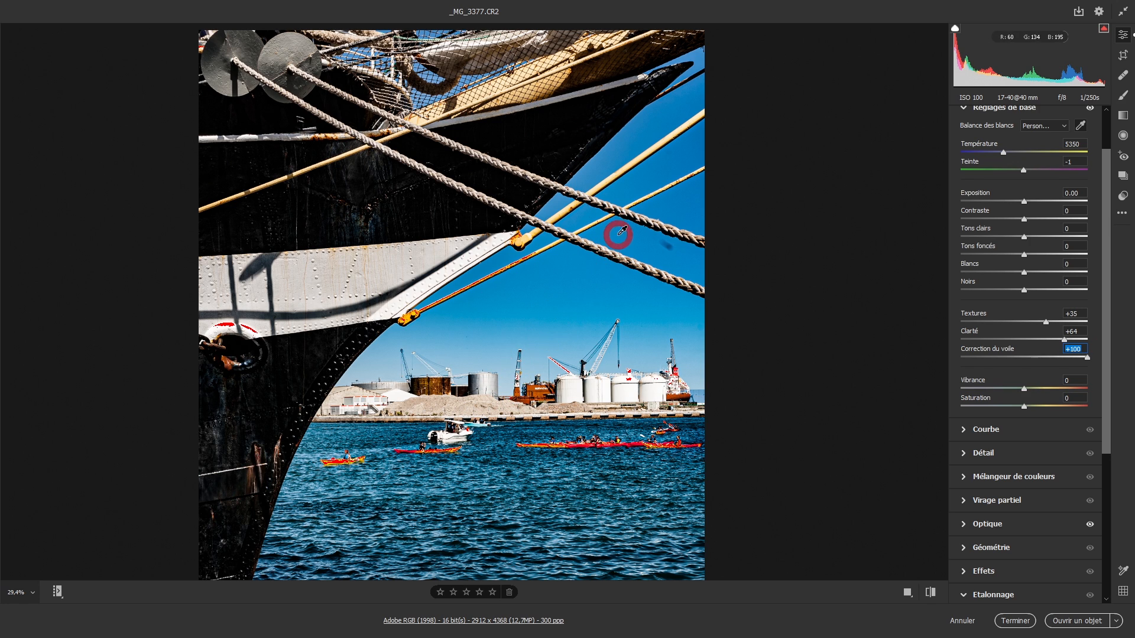
{"action": "mouse_move", "coordinate": [1088, 357]}
{"action": "left_mouse_down"}
{"action": "mouse_move", "coordinate": [1058, 355]}
{"action": "mouse_move", "coordinate": [1096, 355]}
{"action": "left_mouse_up"}
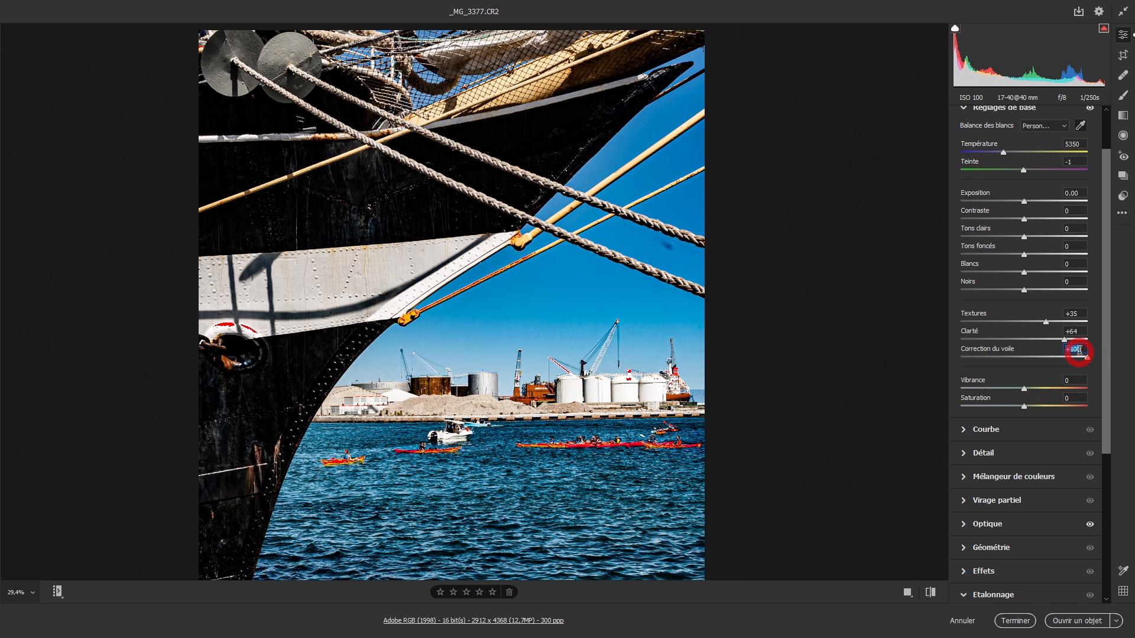
{"action": "left_click_drag", "start_coordinate": [1077, 357], "coordinate": [954, 363]}
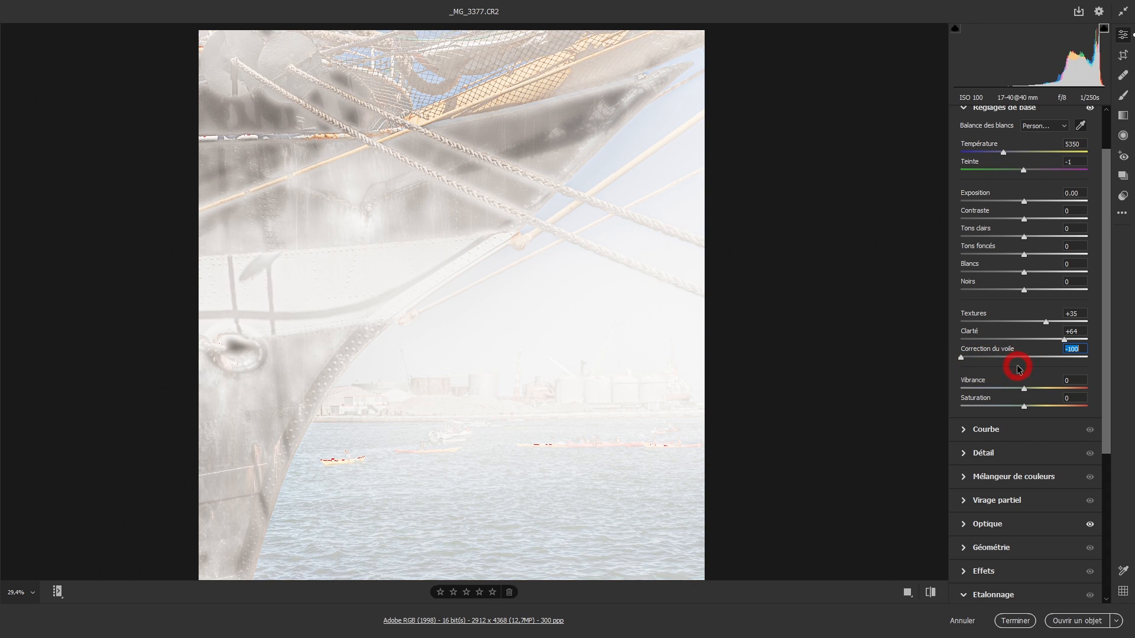
Set Correction du voile to -1, try Clarté at -100, and bring Textures to +3 and Clarté to +5
{"action": "left_click_drag", "start_coordinate": [964, 359], "coordinate": [828, 398]}
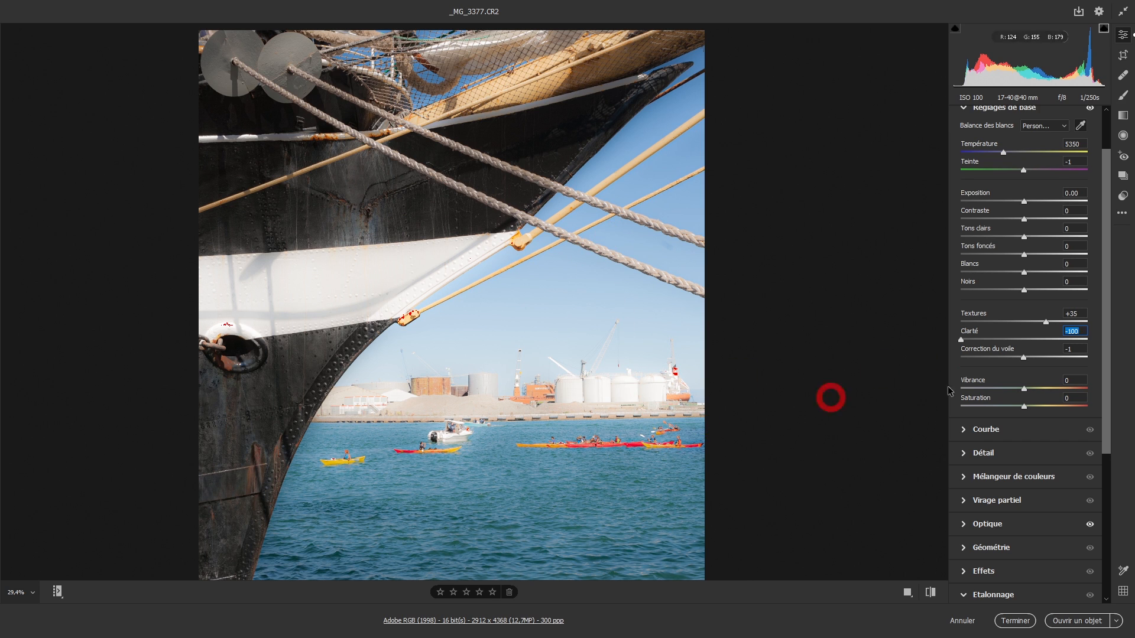
{"action": "left_click_drag", "start_coordinate": [1058, 322], "coordinate": [1021, 320]}
{"action": "left_click_drag", "start_coordinate": [967, 344], "coordinate": [1027, 341]}
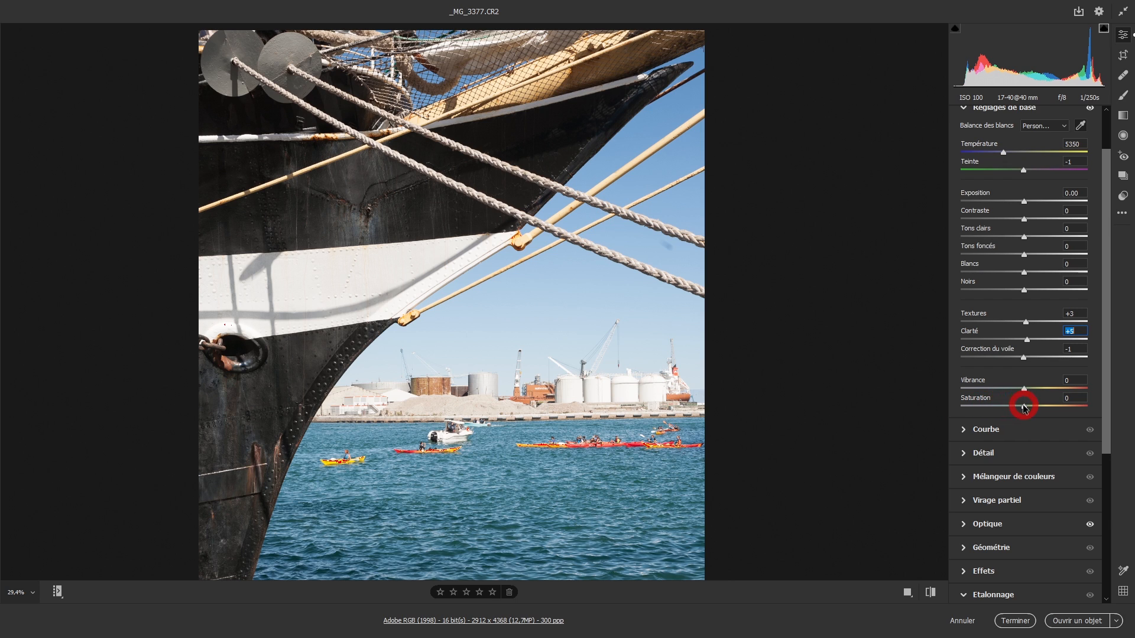
Try Saturation at +100 while toggling the highlight clipping warning, leave the warning off and set Saturation to +12
{"action": "left_click_drag", "start_coordinate": [1025, 406], "coordinate": [1121, 448]}
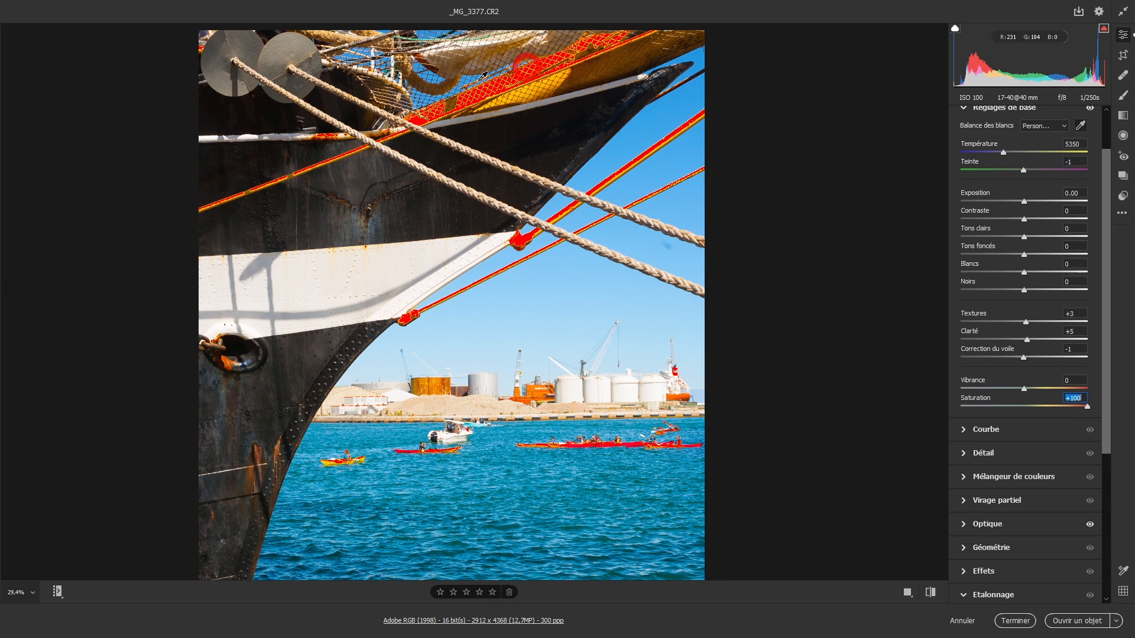
{"action": "left_click", "coordinate": [1102, 29]}
{"action": "left_click", "coordinate": [1103, 29]}
{"action": "left_click", "coordinate": [1102, 29]}
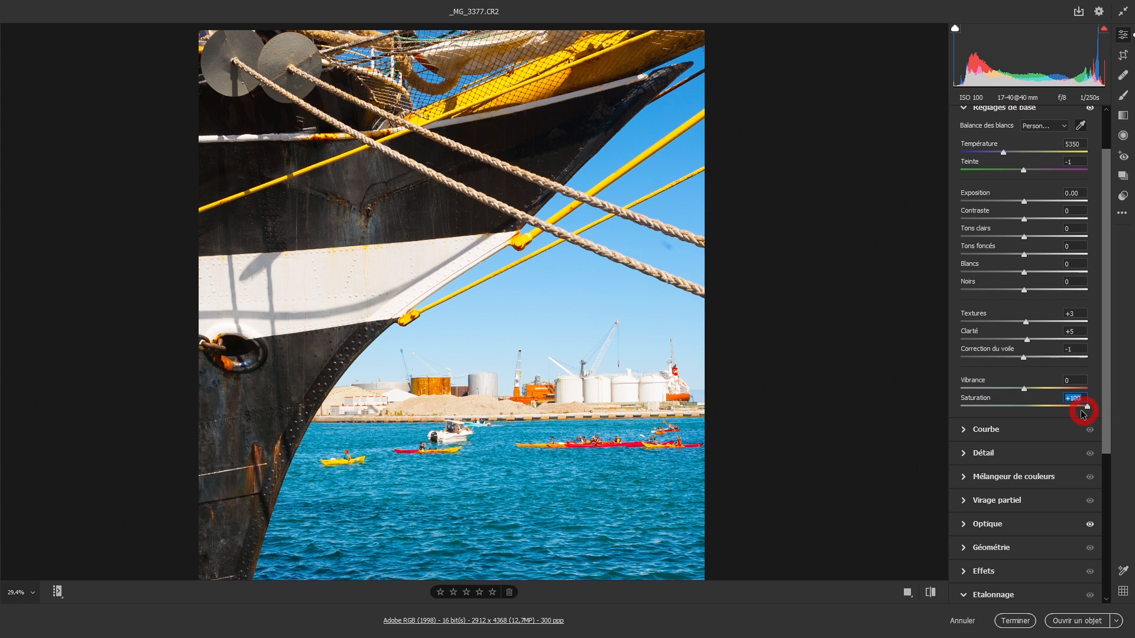
{"action": "left_click_drag", "start_coordinate": [1086, 407], "coordinate": [1032, 408]}
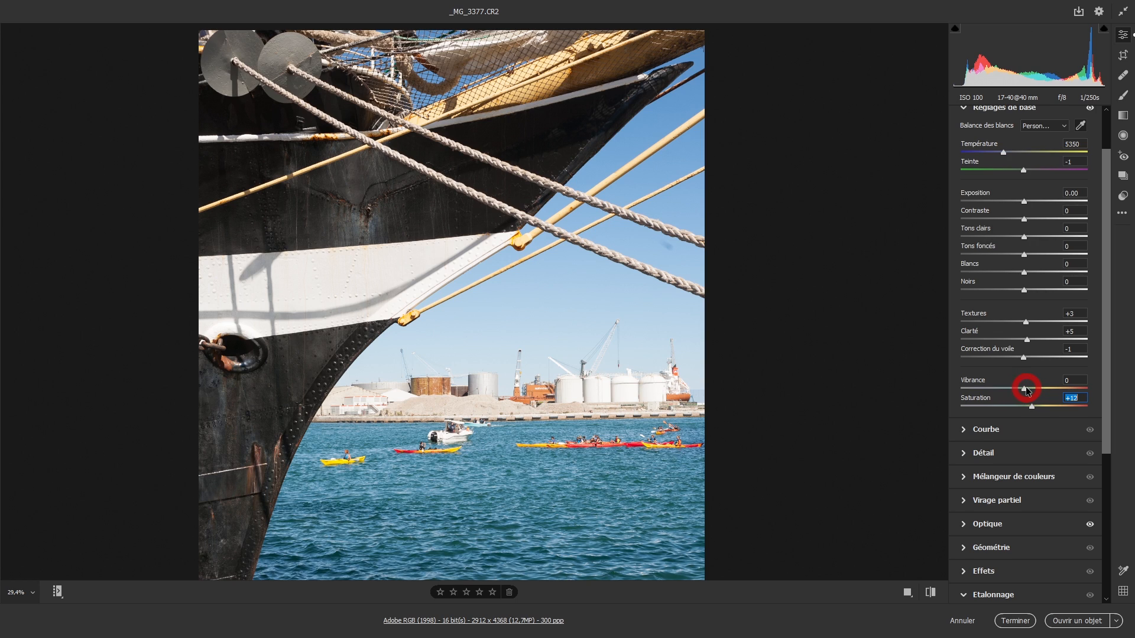
Try Vibrance at +100, then at +52 with Saturation at +25
{"action": "left_click_drag", "start_coordinate": [1024, 390], "coordinate": [1130, 384]}
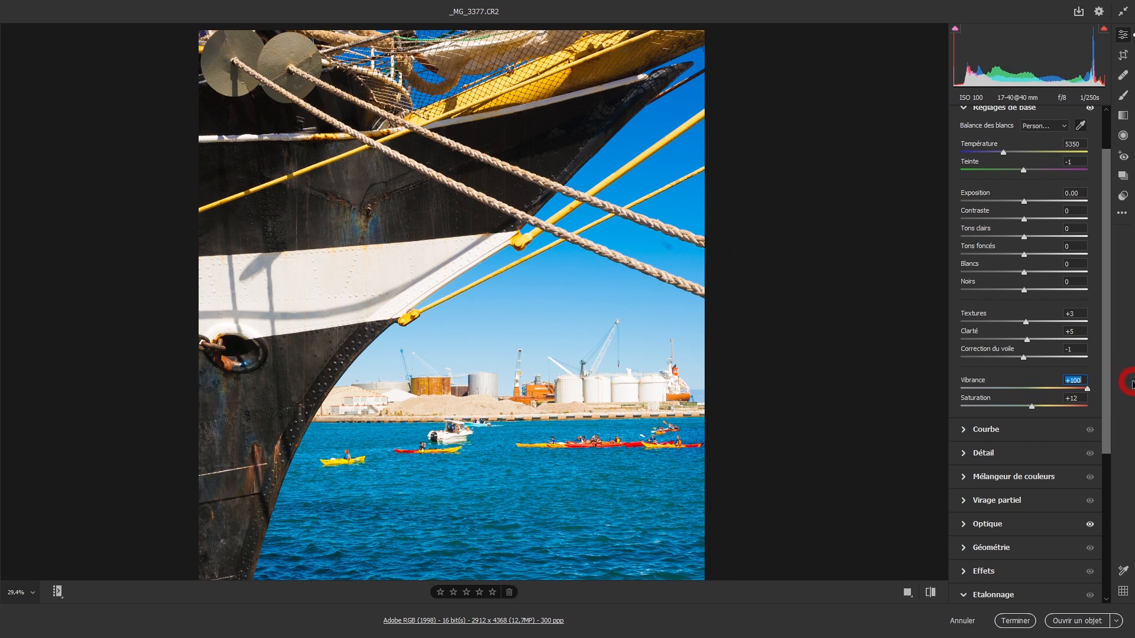
{"action": "left_click_drag", "start_coordinate": [1131, 385], "coordinate": [1086, 390]}
{"action": "left_click_drag", "start_coordinate": [1087, 390], "coordinate": [1058, 387]}
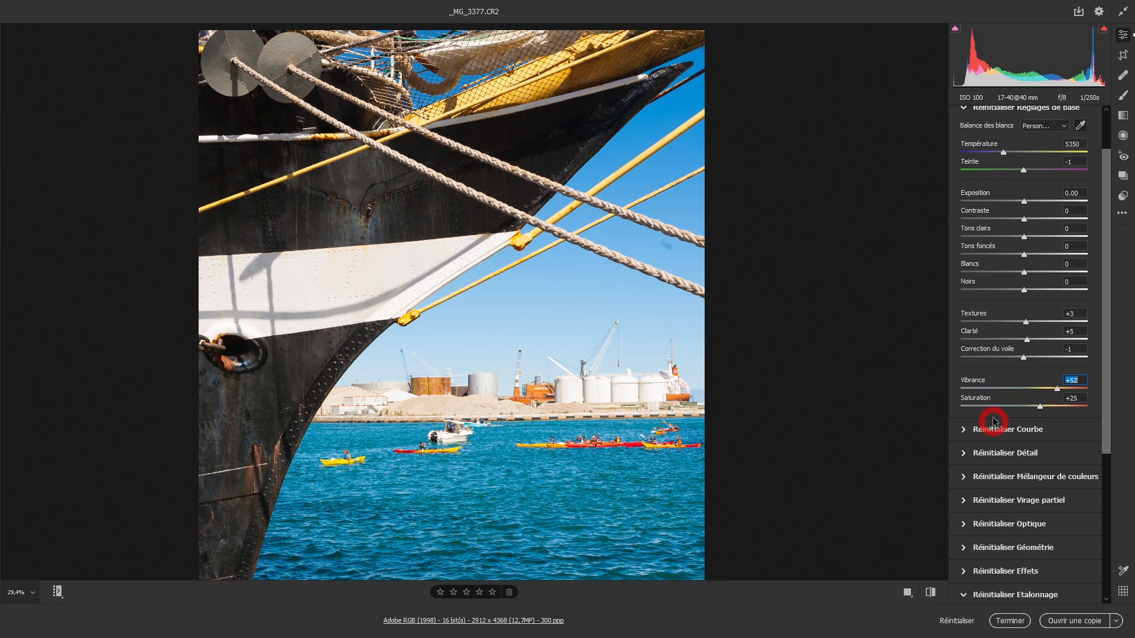
Reset Vibrance and Saturation to 0
{"action": "double_click", "coordinate": [968, 383], "text": "alt"}
{"action": "left_click", "coordinate": [966, 403], "text": "alt"}
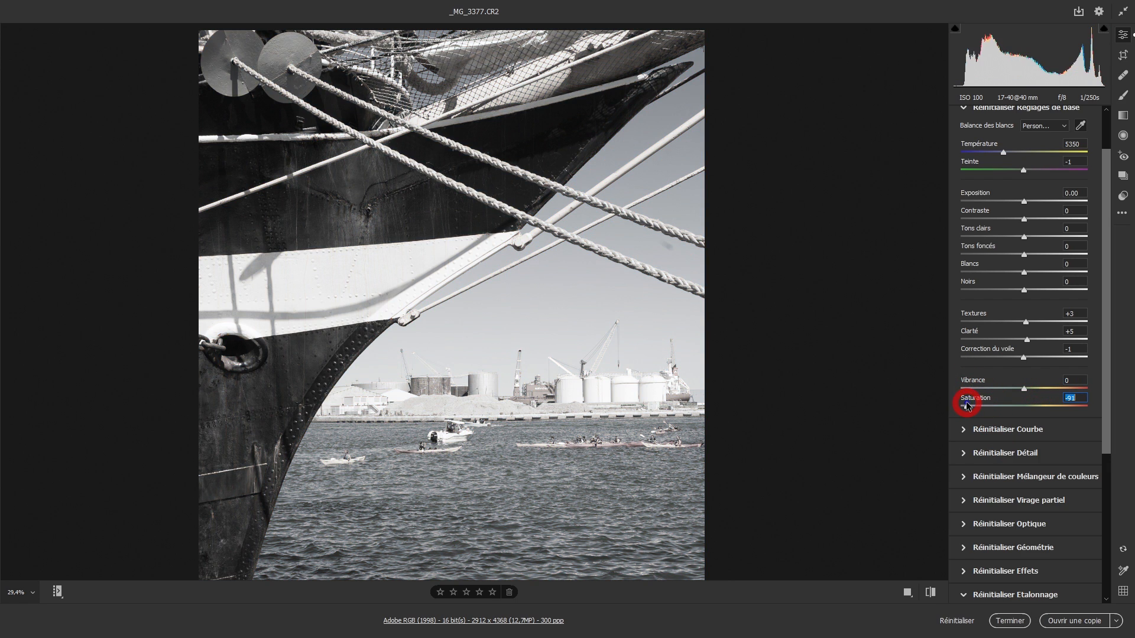
{"action": "double_click", "coordinate": [973, 402], "text": "alt"}
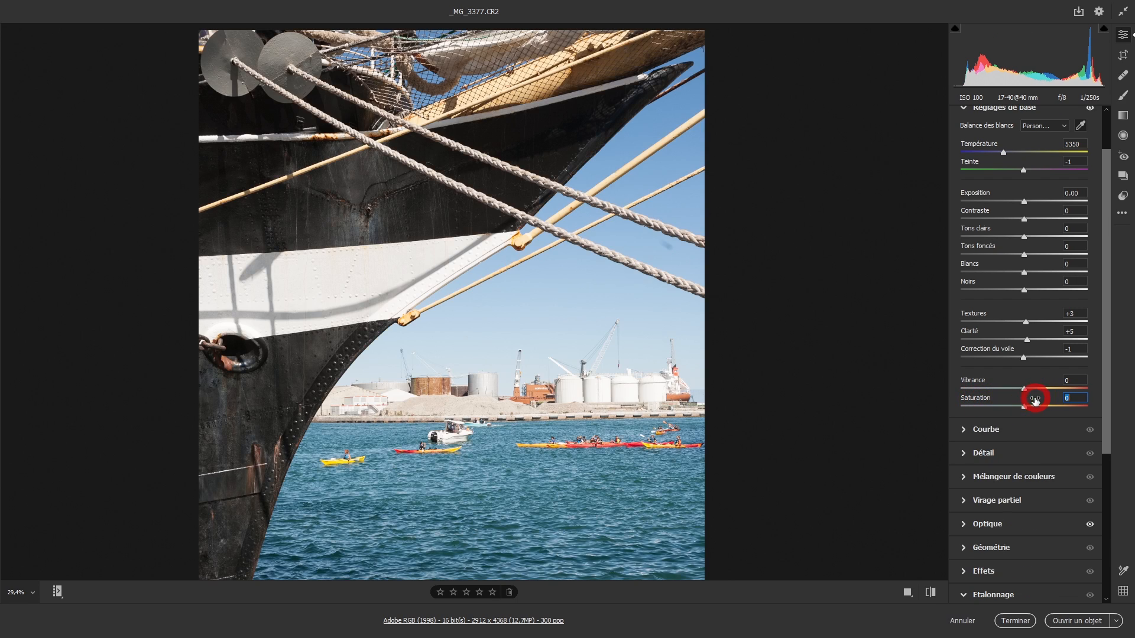
Try Saturation at -100 for a black-and-white rendering, then reset it to 0
{"action": "left_click_drag", "start_coordinate": [1024, 408], "coordinate": [932, 421]}
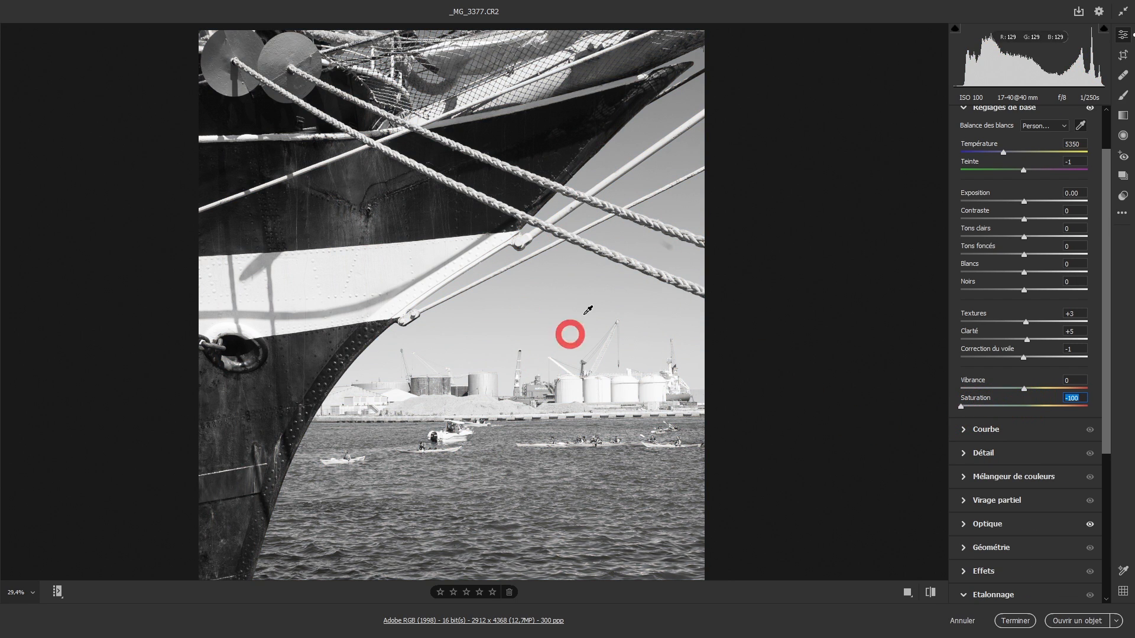
{"action": "key", "text": "alt"}
{"action": "double_click", "coordinate": [977, 408]}
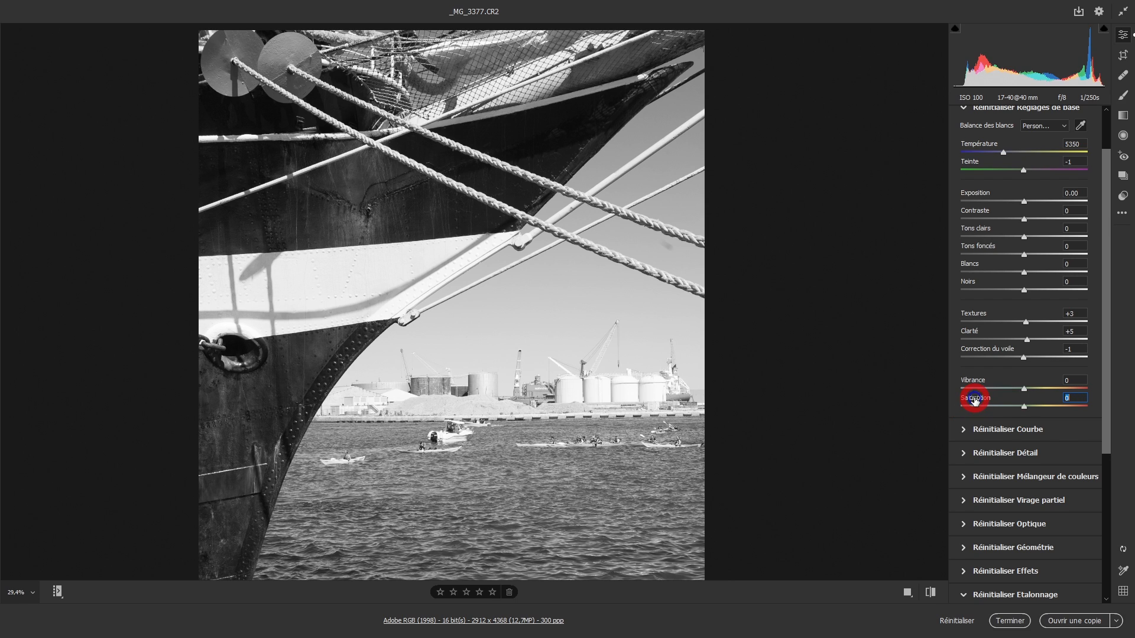
Activate the spot-healing tool for the dark smudge in the sky between the ropes, viewed at 100%, with Corriger as the retouching type
{"action": "scroll", "coordinate": [1029, 163], "scroll_direction": "up", "scroll_amount": 1}
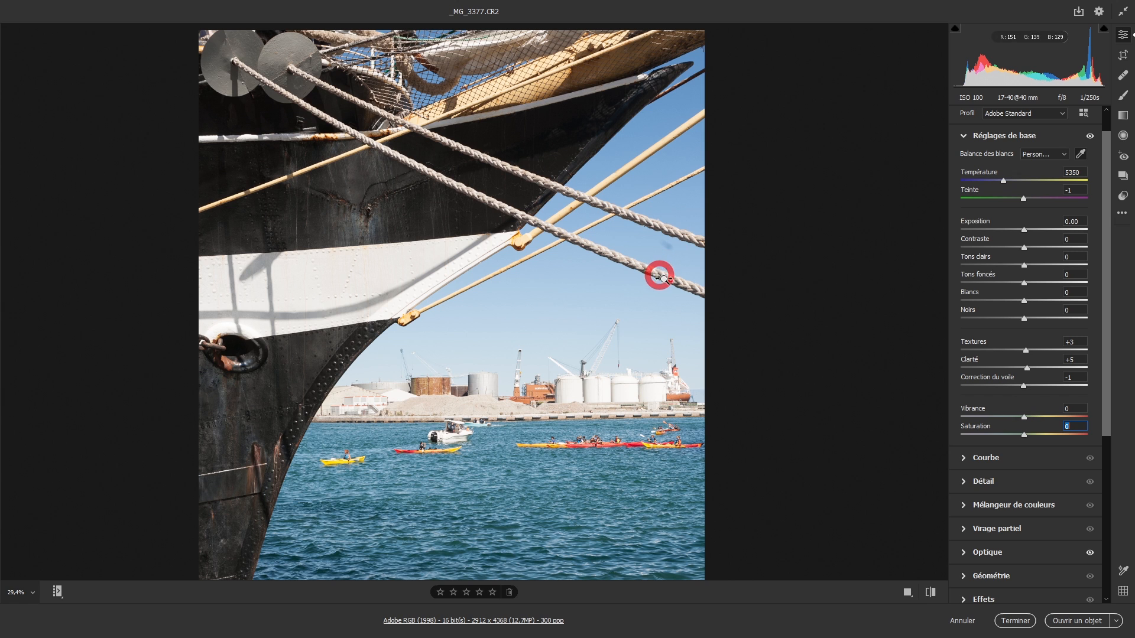
{"action": "key", "text": "alt"}
{"action": "key", "text": "ctrl+0"}
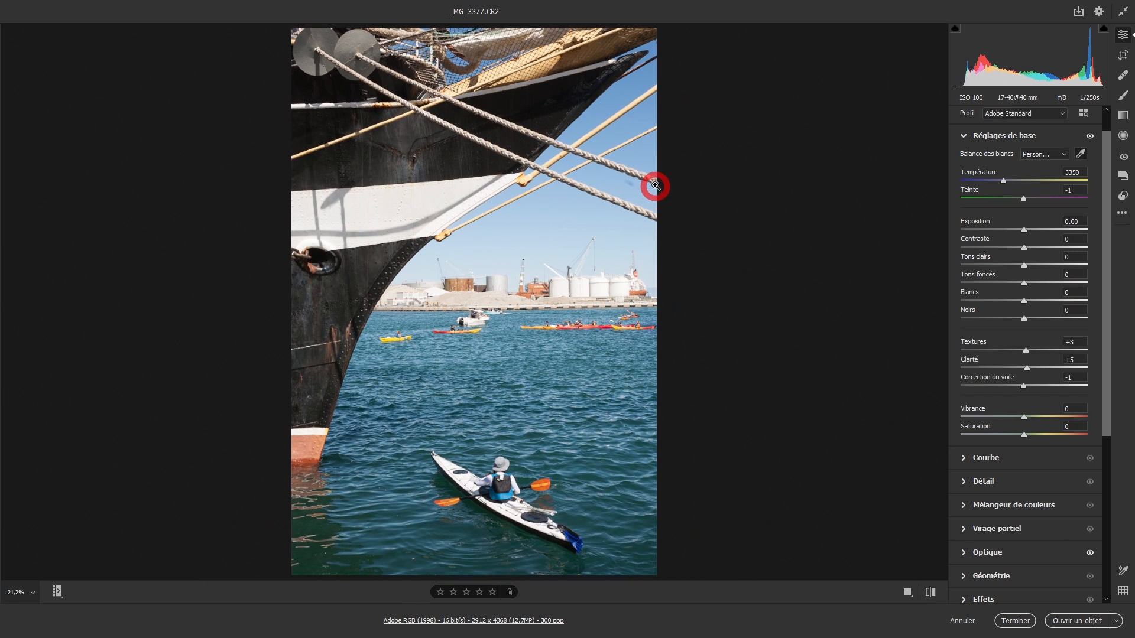
{"action": "left_click", "coordinate": [649, 187]}
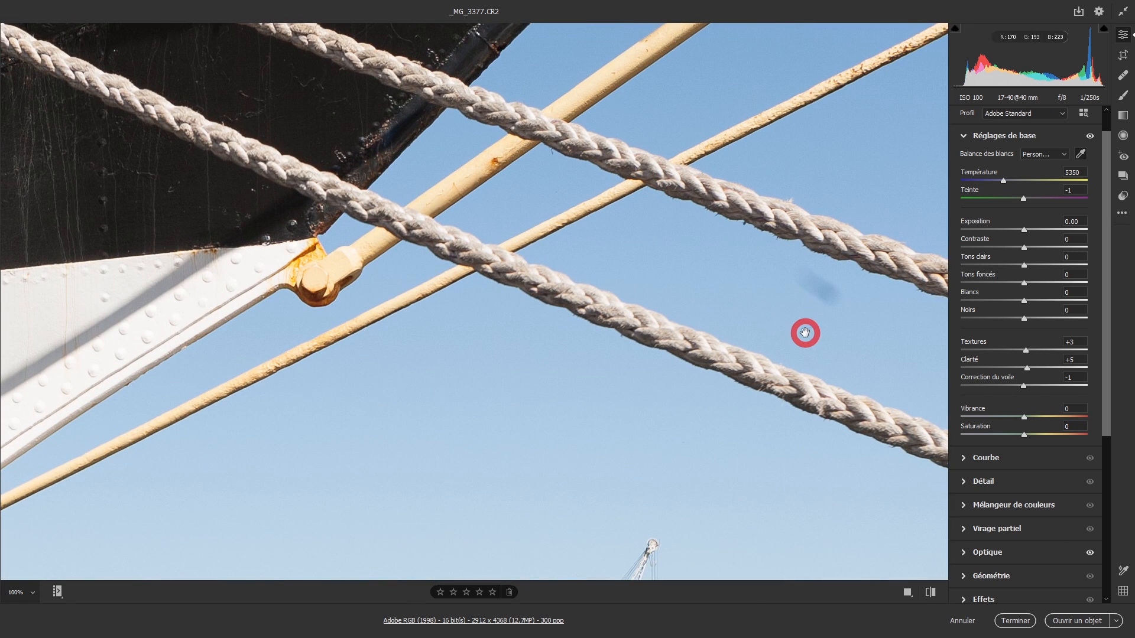
{"action": "left_click_drag", "start_coordinate": [806, 329], "coordinate": [653, 323]}
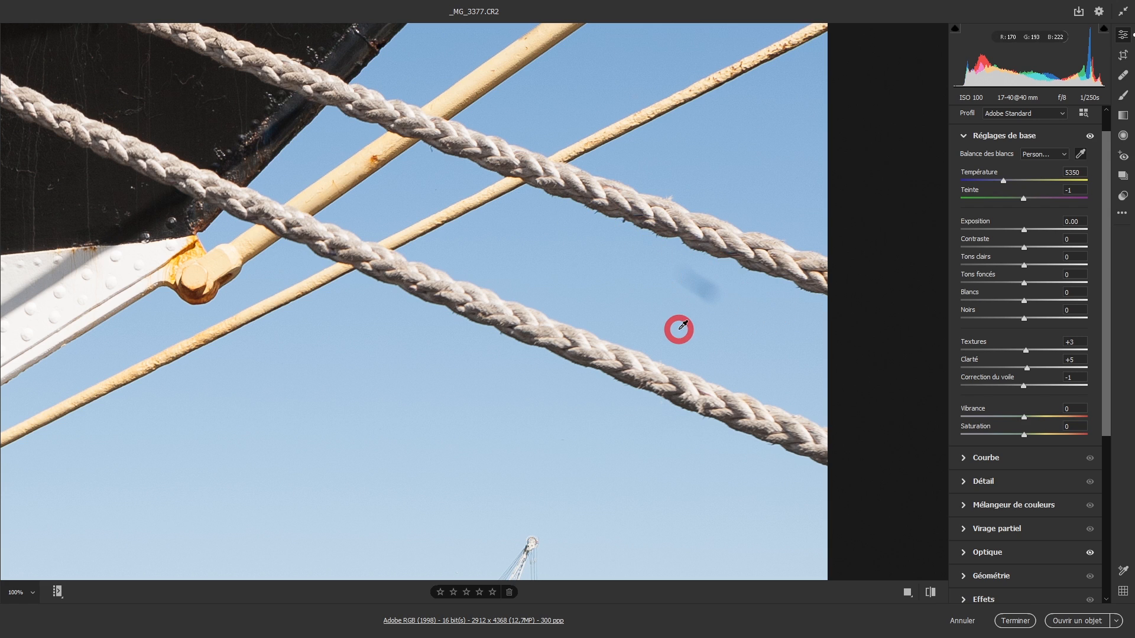
{"action": "left_click_drag", "start_coordinate": [699, 357], "coordinate": [669, 331]}
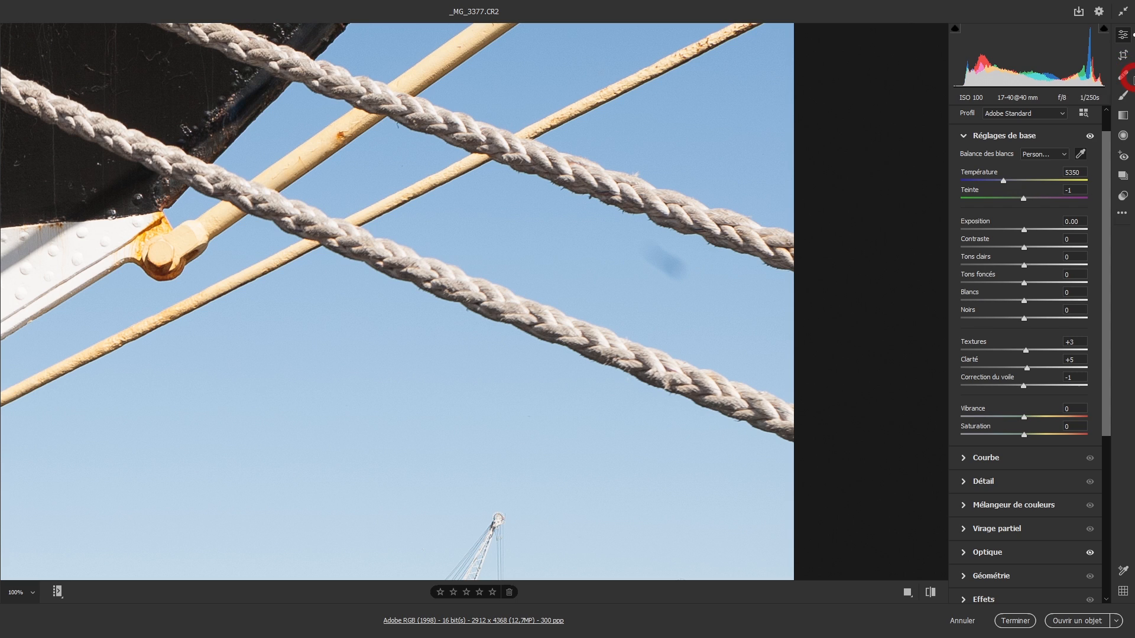
{"action": "key", "text": "b"}
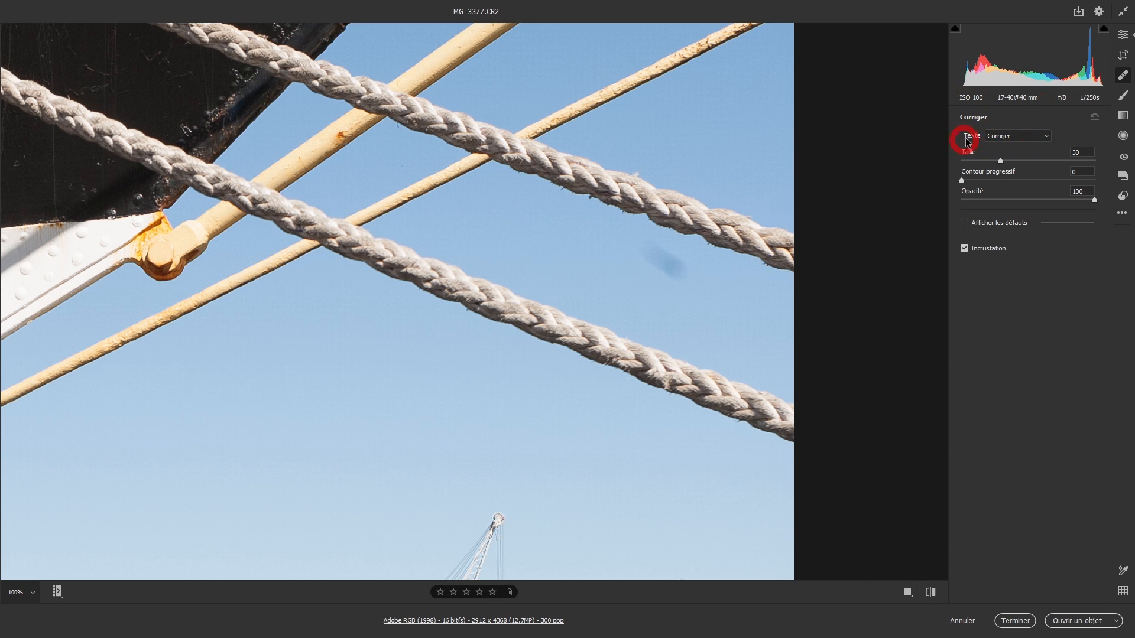
{"action": "left_click", "coordinate": [1042, 138]}
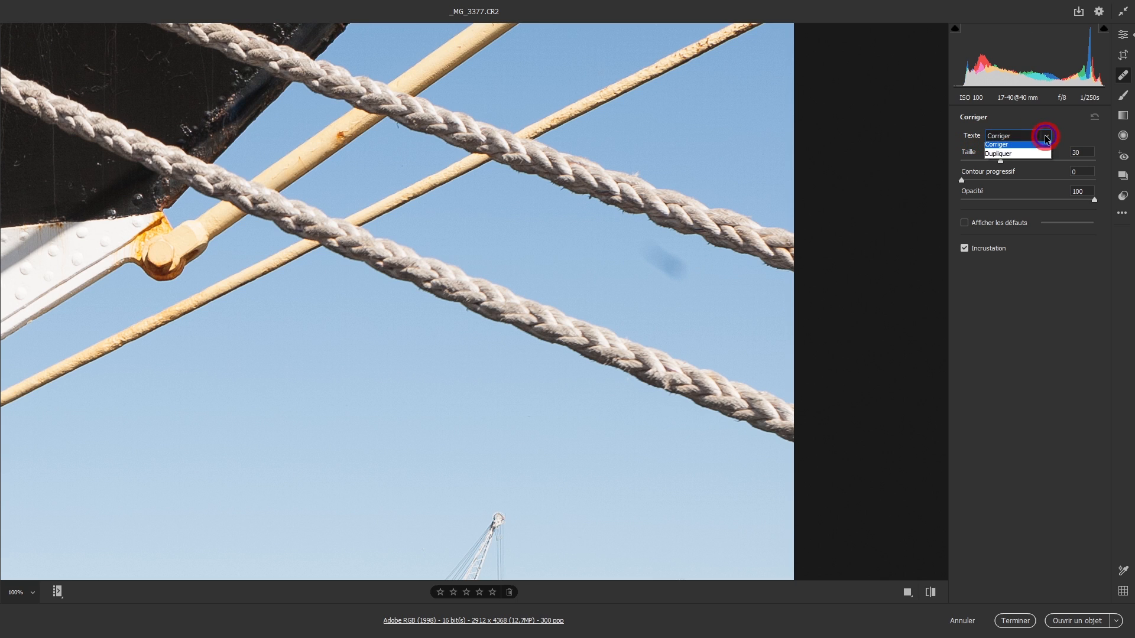
{"action": "left_click", "coordinate": [1006, 148]}
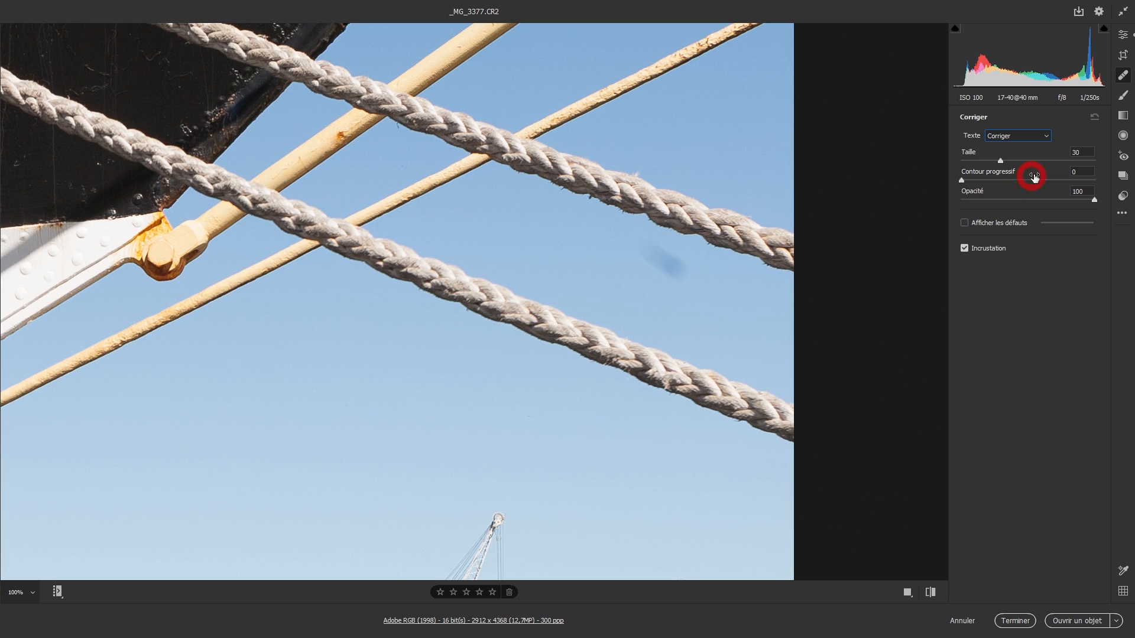
{"action": "left_click", "coordinate": [1029, 143]}
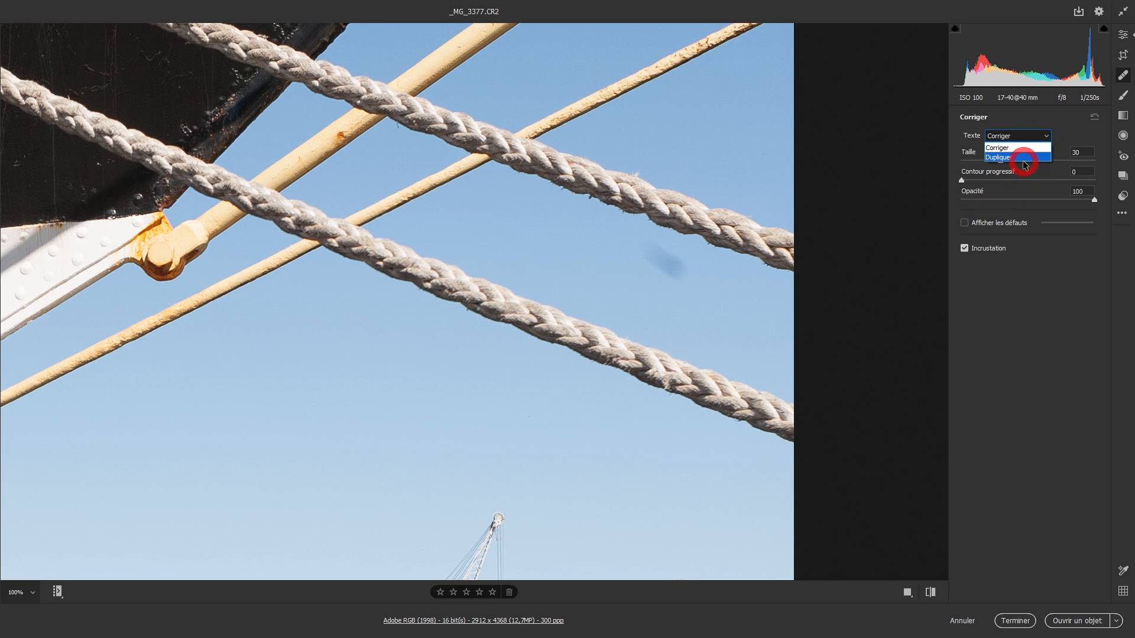
{"action": "left_click", "coordinate": [1039, 268]}
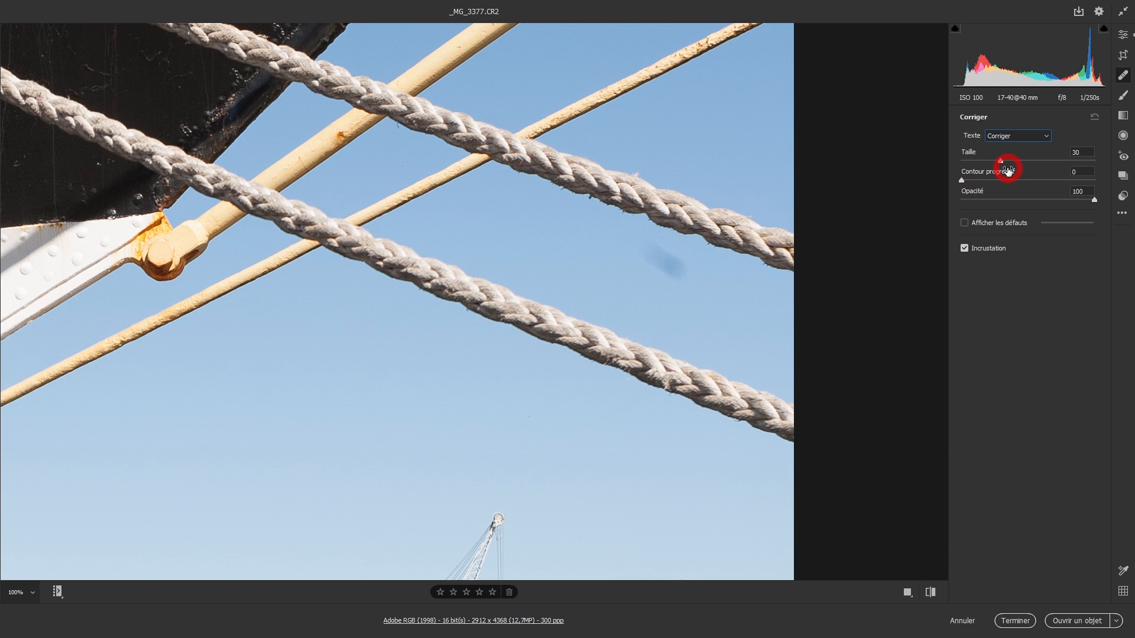
Try the healing brush with Taille 60 and Contour progressif 74, then reduce Taille to 48
{"action": "left_click_drag", "start_coordinate": [1003, 162], "coordinate": [1040, 160]}
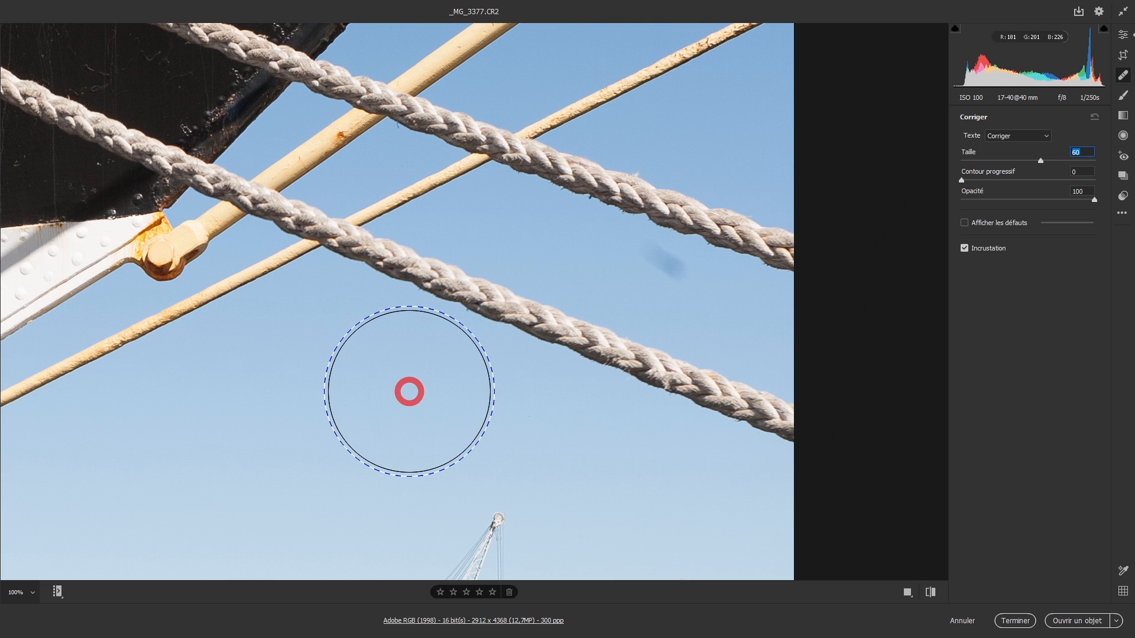
{"action": "left_click_drag", "start_coordinate": [963, 180], "coordinate": [1059, 181]}
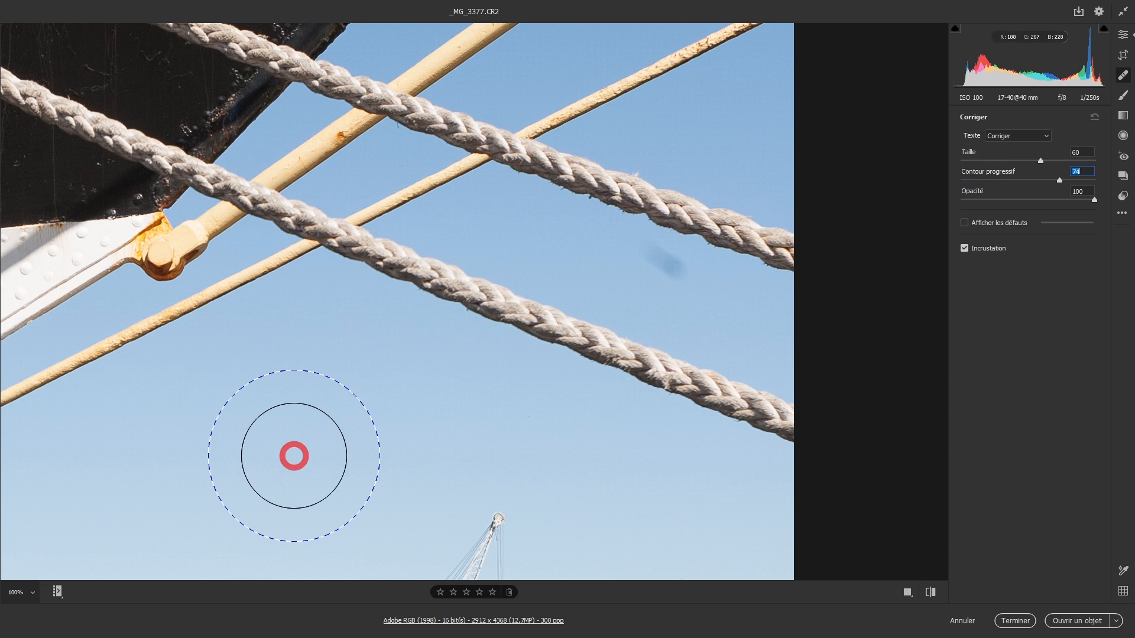
{"action": "key", "text": "bracketleft"}
{"action": "key", "text": "bracketleft"}
{"action": "key", "text": "bracketleft"}
{"action": "key", "text": "bracketleft"}
{"action": "key", "text": "bracketleft"}
{"action": "key", "text": "bracketleft"}
{"action": "key", "text": "bracketleft"}
{"action": "scroll", "coordinate": [311, 437], "scroll_direction": "up", "scroll_amount": 2}
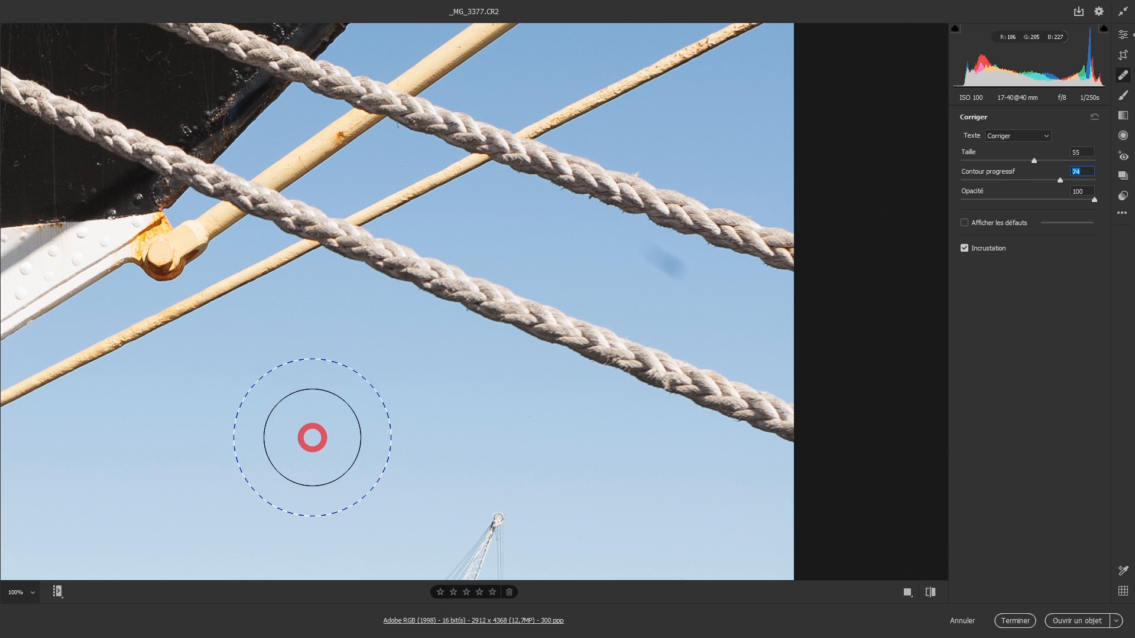
{"action": "scroll", "coordinate": [330, 435], "scroll_direction": "down", "scroll_amount": 4}
{"action": "scroll", "coordinate": [333, 433], "scroll_direction": "up", "scroll_amount": 8}
{"action": "scroll", "coordinate": [336, 433], "scroll_direction": "down", "scroll_amount": 4}
{"action": "scroll", "coordinate": [339, 432], "scroll_direction": "down", "scroll_amount": 1}
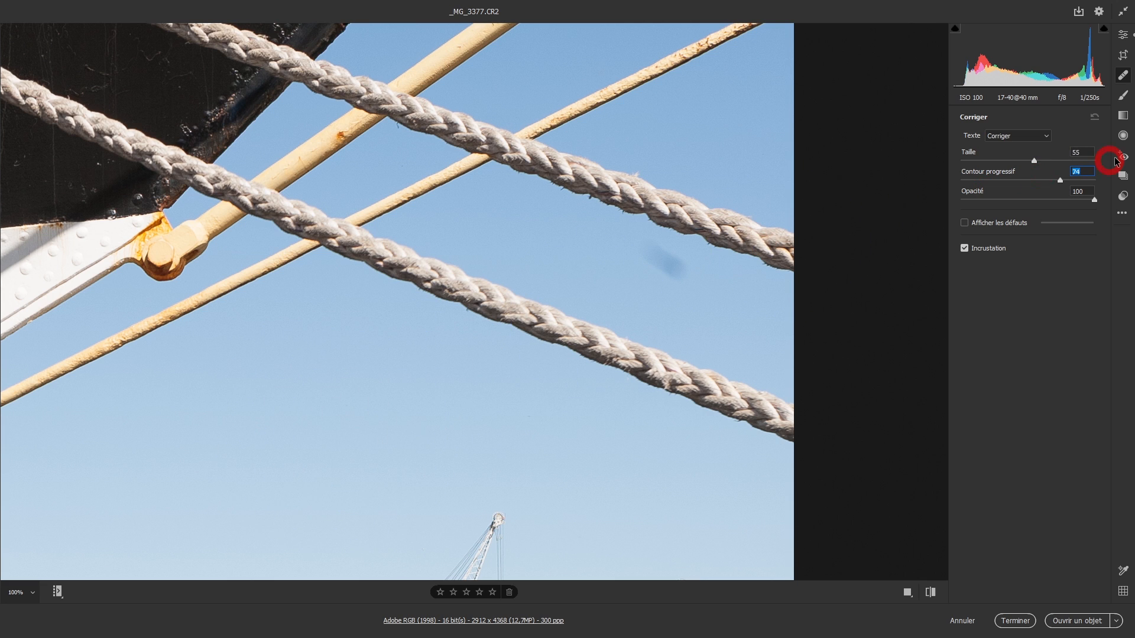
{"action": "scroll", "coordinate": [354, 411], "scroll_direction": "down", "scroll_amount": 2}
{"action": "scroll", "coordinate": [350, 404], "scroll_direction": "up", "scroll_amount": 2}
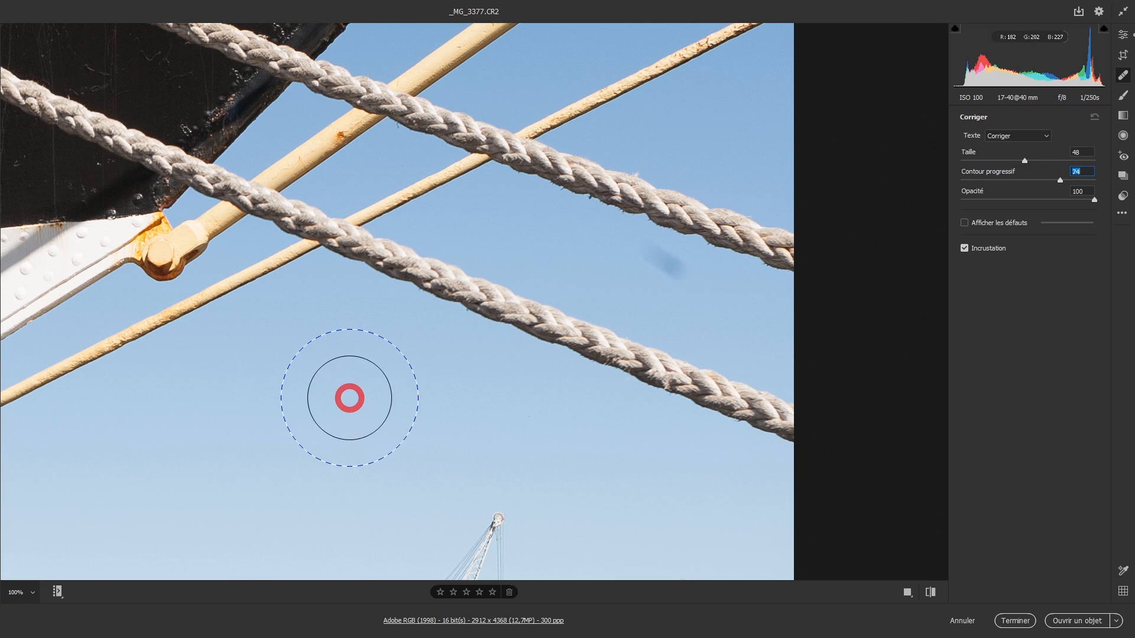
Set the healing brush to Contour progressif 40 and Taille 24
{"action": "scroll", "coordinate": [349, 421], "scroll_direction": "down", "scroll_amount": 1}
{"action": "scroll", "coordinate": [339, 452], "scroll_direction": "down", "scroll_amount": 7}
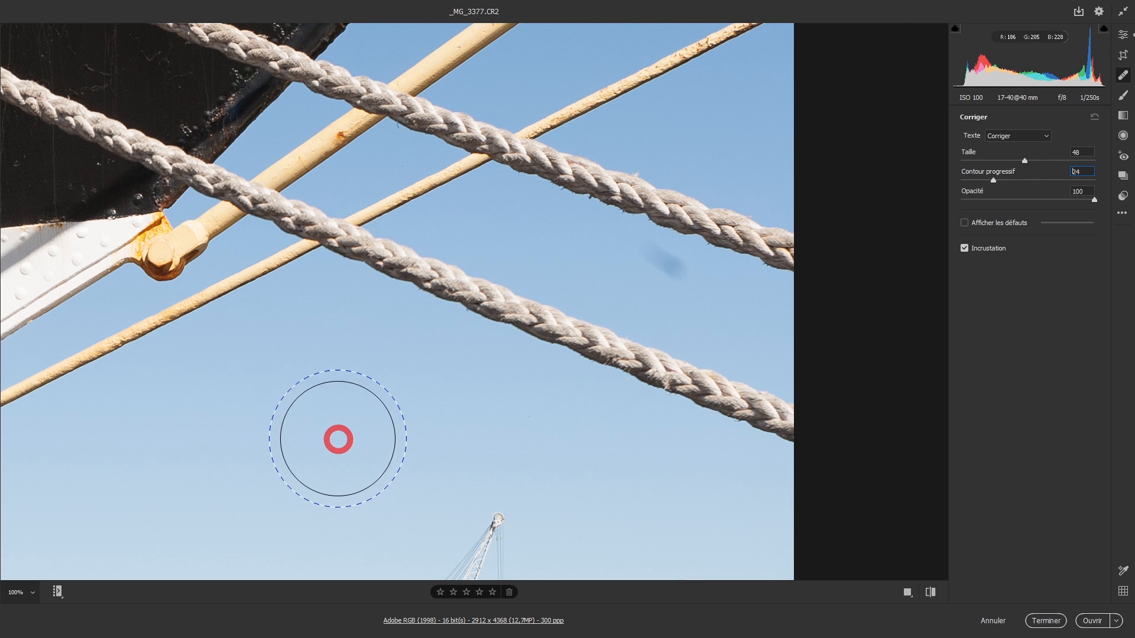
{"action": "scroll", "coordinate": [341, 434], "scroll_direction": "up", "scroll_amount": 10}
{"action": "scroll", "coordinate": [334, 422], "scroll_direction": "down", "scroll_amount": 6}
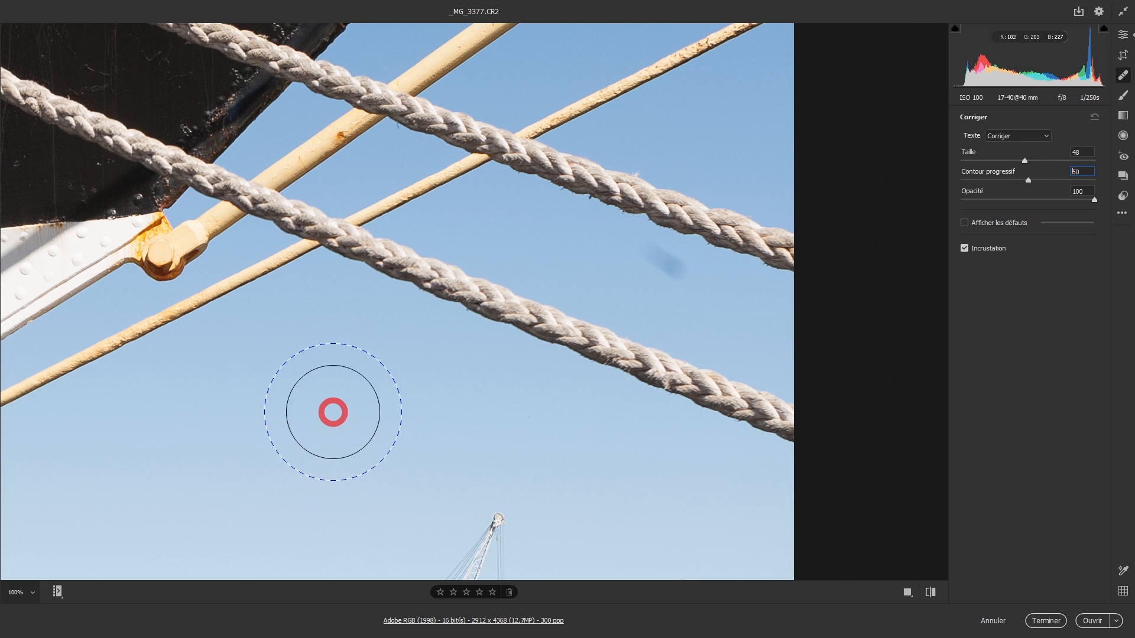
{"action": "scroll", "coordinate": [334, 411], "scroll_direction": "down", "scroll_amount": 4}
{"action": "scroll", "coordinate": [338, 408], "scroll_direction": "up", "scroll_amount": 5}
{"action": "scroll", "coordinate": [338, 408], "scroll_direction": "up", "scroll_amount": 4}
{"action": "scroll", "coordinate": [338, 407], "scroll_direction": "down", "scroll_amount": 6}
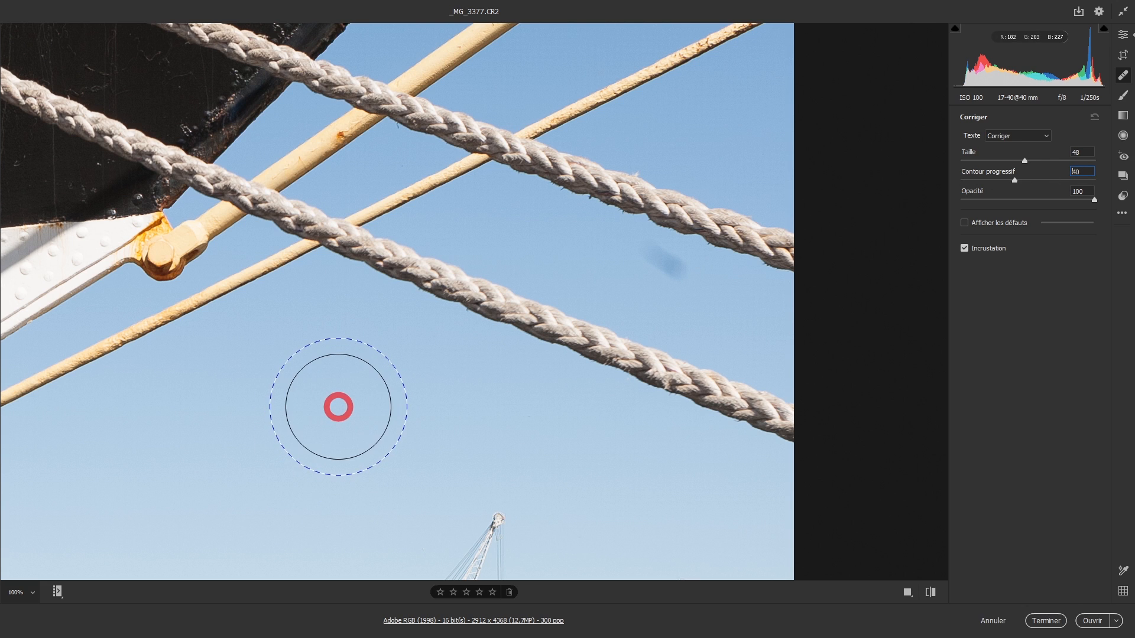
{"action": "scroll", "coordinate": [338, 406], "scroll_direction": "up", "scroll_amount": 5}
{"action": "scroll", "coordinate": [338, 407], "scroll_direction": "down", "scroll_amount": 7}
{"action": "scroll", "coordinate": [338, 406], "scroll_direction": "down", "scroll_amount": 3}
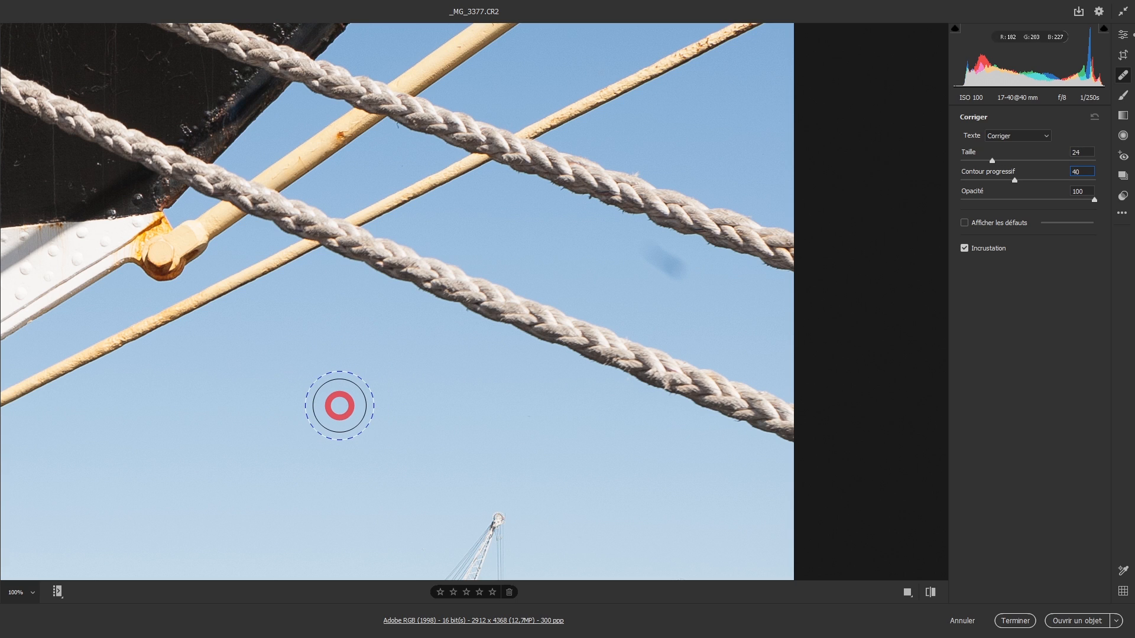
Paint a healing stroke over the dark smudge in the sky between the two ropes
{"action": "left_click", "coordinate": [681, 287]}
{"action": "left_click_drag", "start_coordinate": [681, 286], "coordinate": [612, 259]}
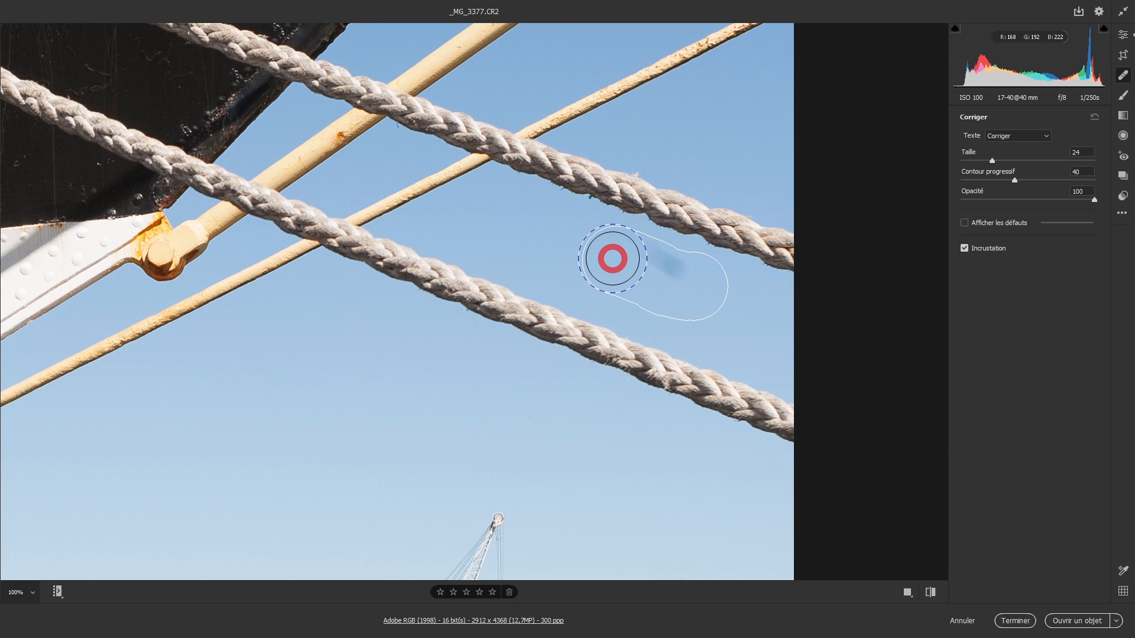
{"action": "left_click_drag", "start_coordinate": [613, 259], "coordinate": [612, 259]}
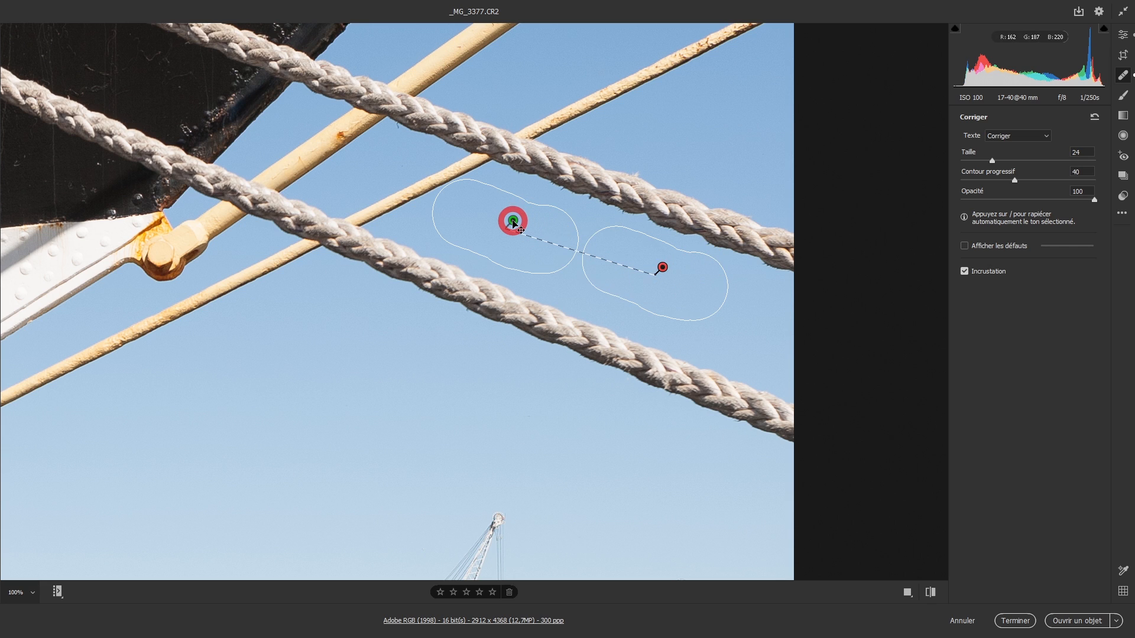
Try the healing stroke's source area on the sky below the ropes and on the rope, then place it on clear sky beside the smudge
{"action": "left_click_drag", "start_coordinate": [514, 223], "coordinate": [327, 423]}
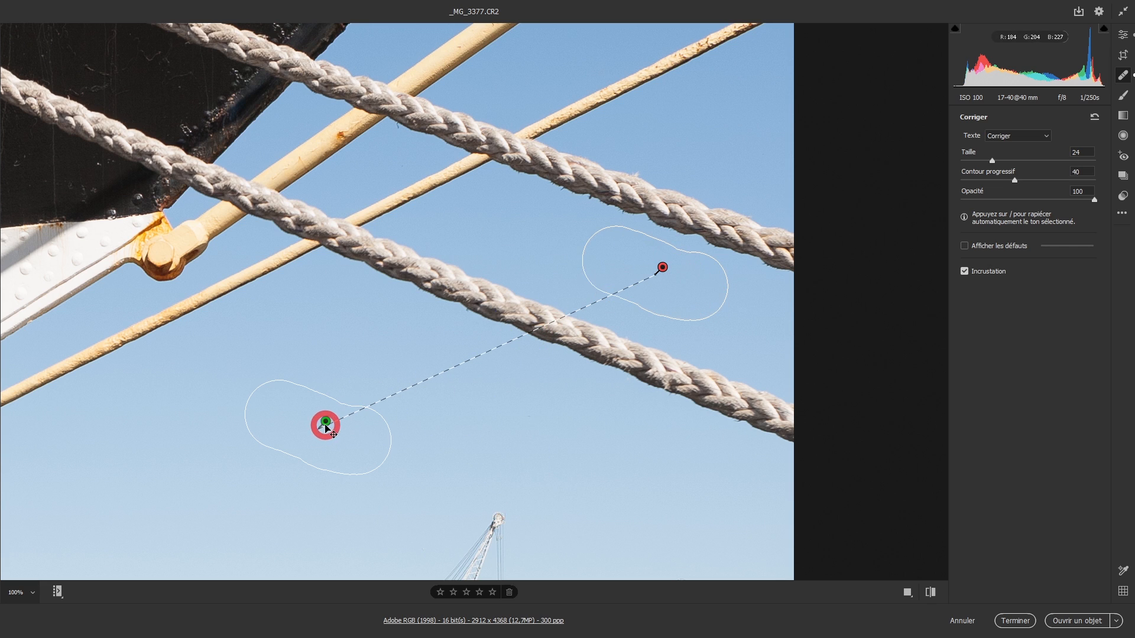
{"action": "mouse_move", "coordinate": [323, 423]}
{"action": "left_mouse_down"}
{"action": "mouse_move", "coordinate": [504, 223]}
{"action": "mouse_move", "coordinate": [523, 234]}
{"action": "mouse_move", "coordinate": [508, 239]}
{"action": "mouse_move", "coordinate": [485, 289]}
{"action": "left_mouse_up"}
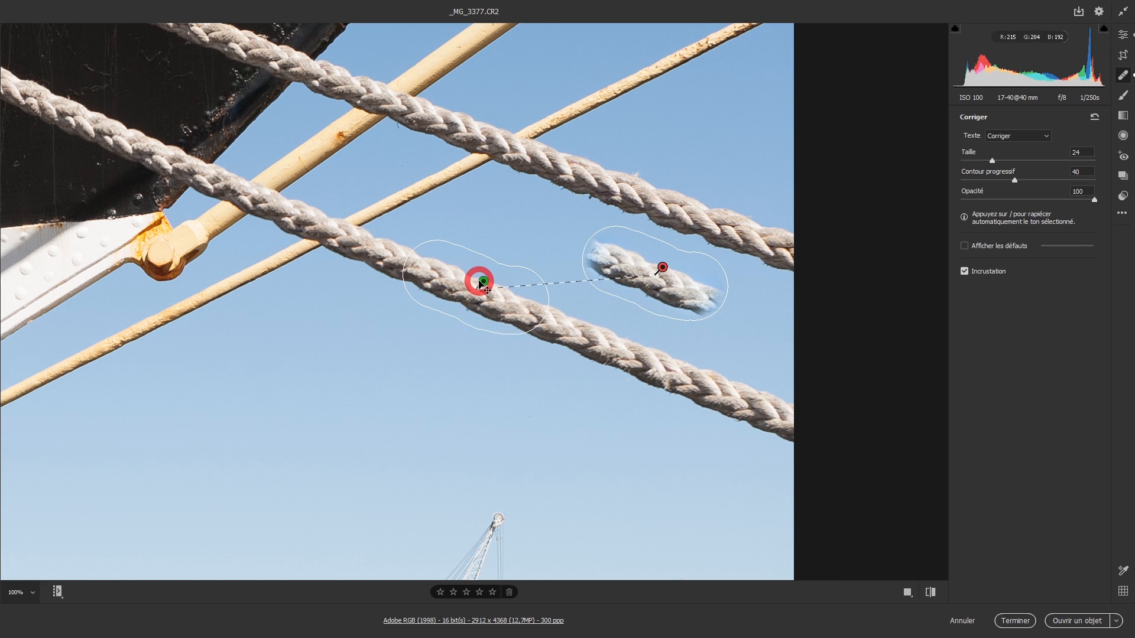
{"action": "left_click_drag", "start_coordinate": [484, 280], "coordinate": [513, 239]}
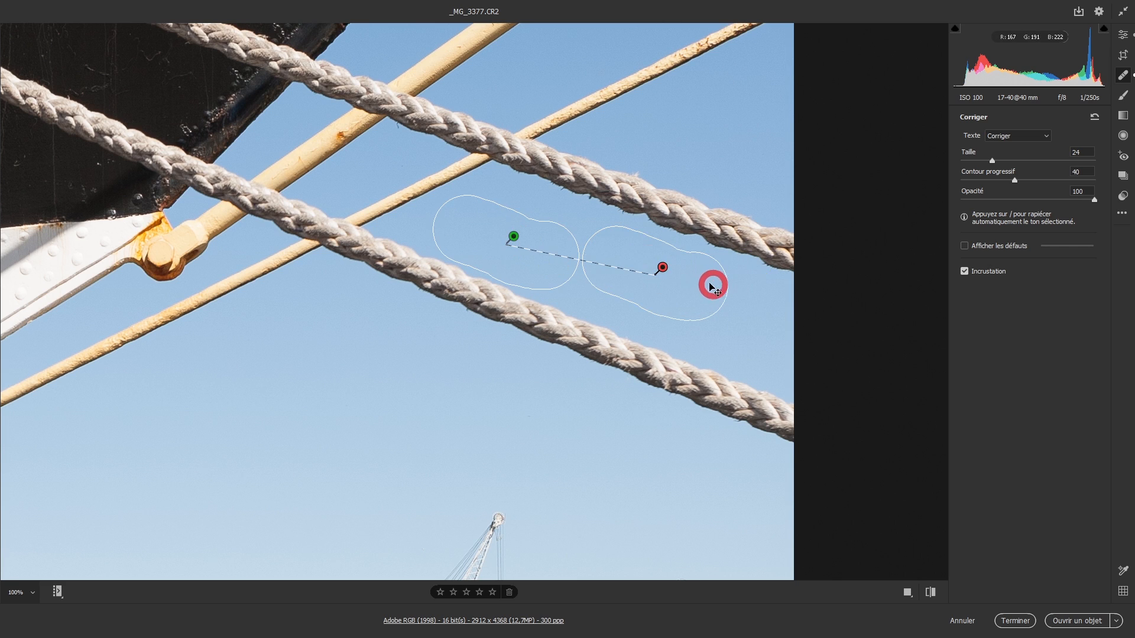
Delete the painted correction and heal the smudge with a single round spot sourced from nearby clear sky
{"action": "key", "text": "alt"}
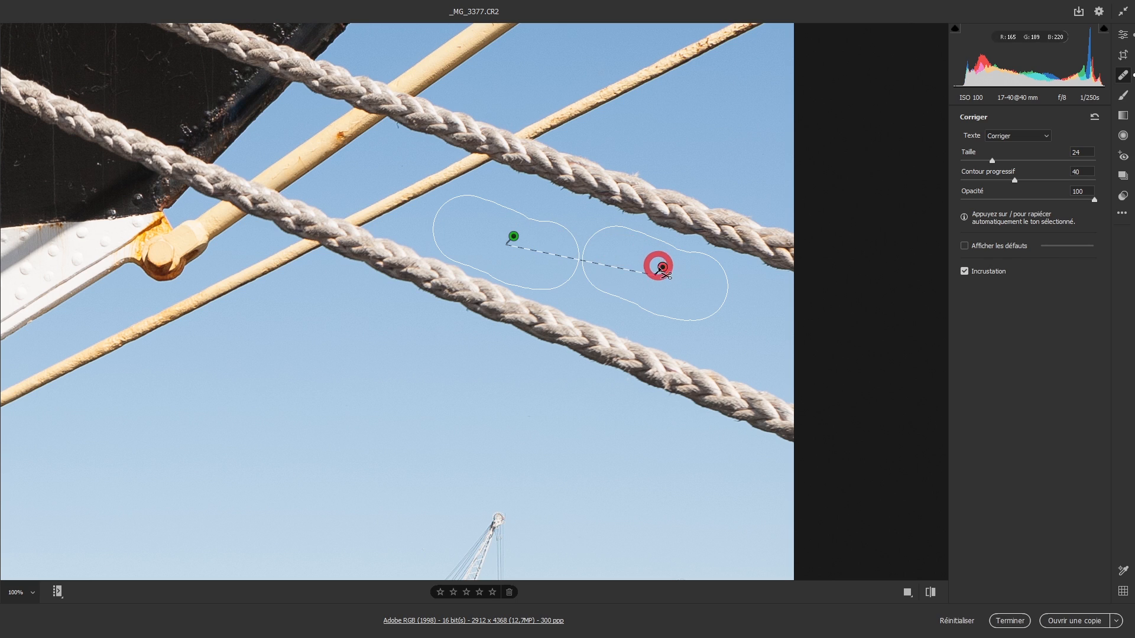
{"action": "left_click", "coordinate": [662, 269], "text": "alt"}
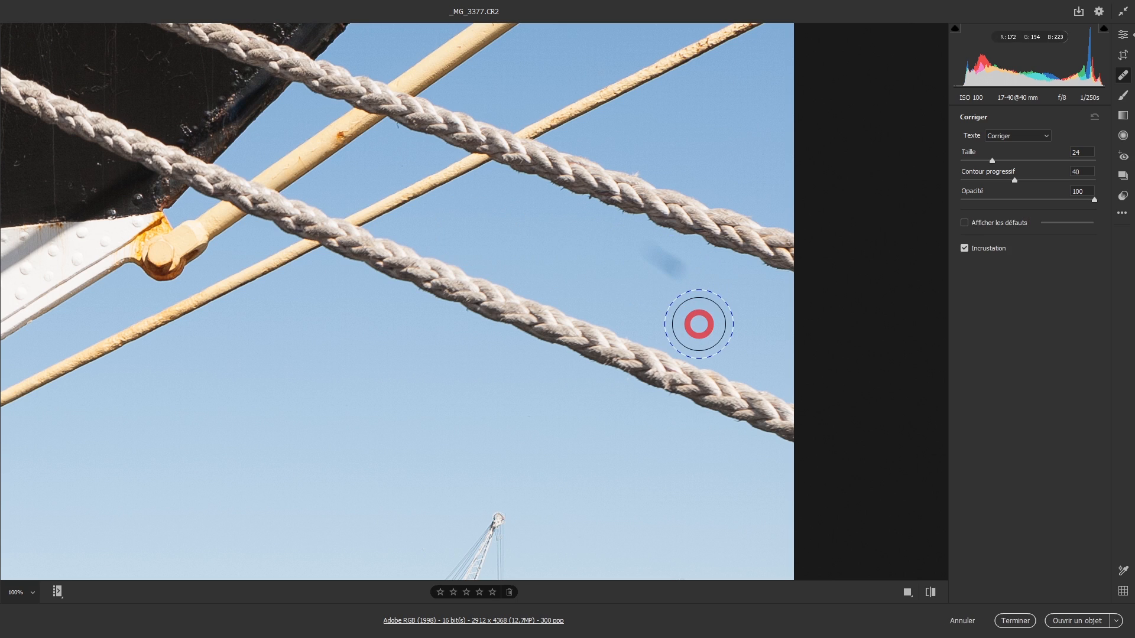
{"action": "left_click", "coordinate": [662, 269]}
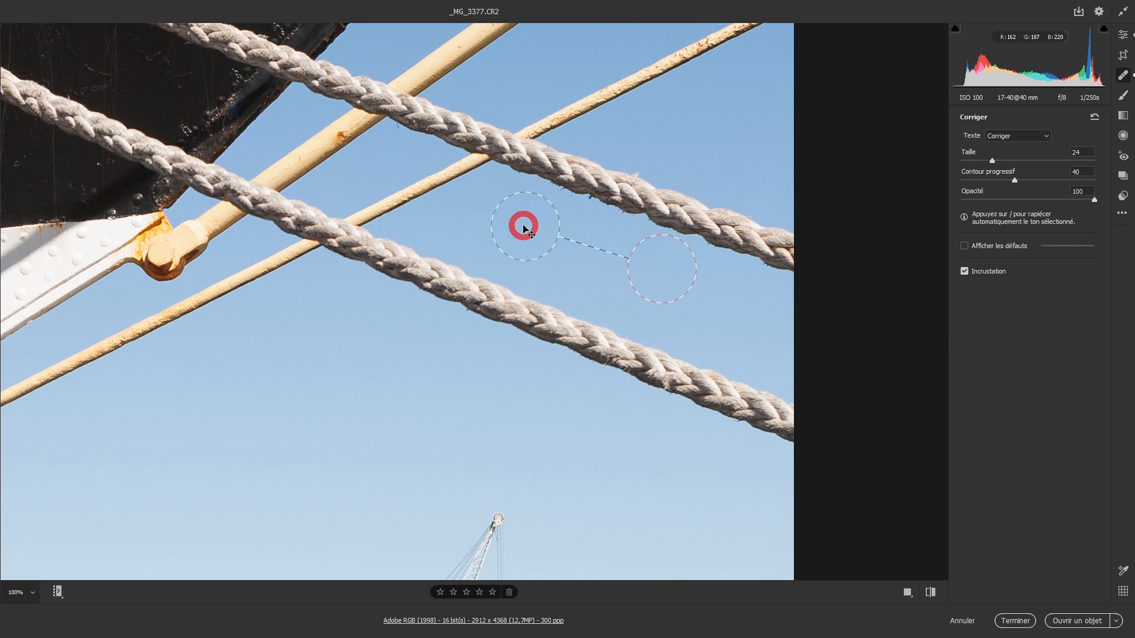
{"action": "mouse_move", "coordinate": [526, 229]}
{"action": "left_mouse_down"}
{"action": "mouse_move", "coordinate": [402, 410]}
{"action": "mouse_move", "coordinate": [541, 228]}
{"action": "mouse_move", "coordinate": [523, 243]}
{"action": "mouse_move", "coordinate": [517, 226]}
{"action": "mouse_move", "coordinate": [577, 299]}
{"action": "mouse_move", "coordinate": [532, 251]}
{"action": "left_mouse_up"}
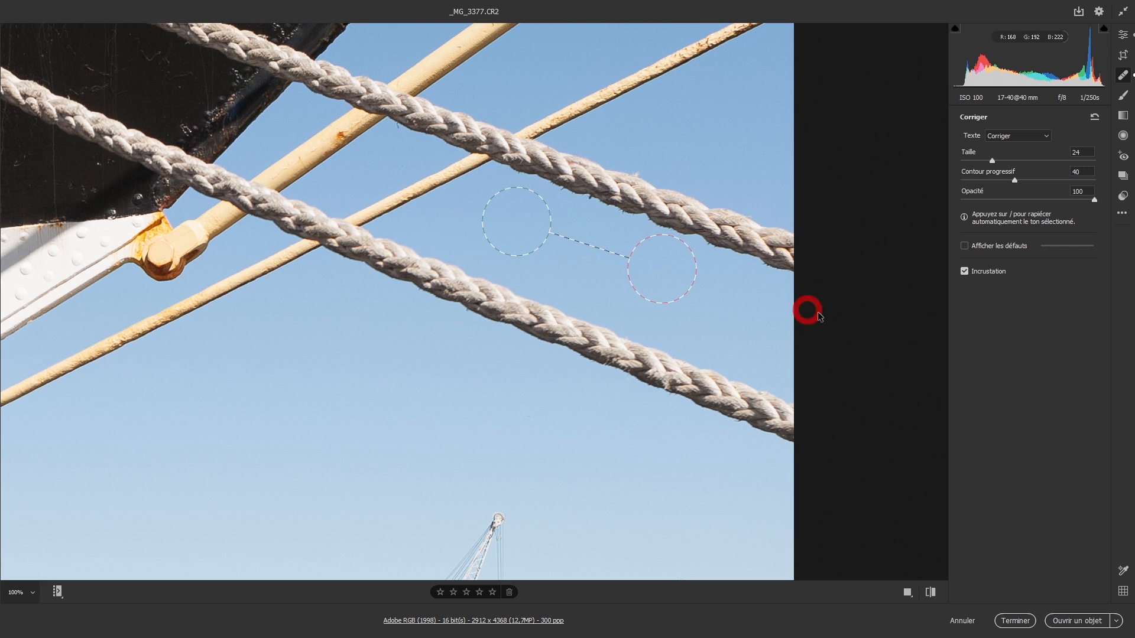
Enable Afficher les défauts to inspect the sky for remaining dust spots
{"action": "left_click", "coordinate": [965, 246]}
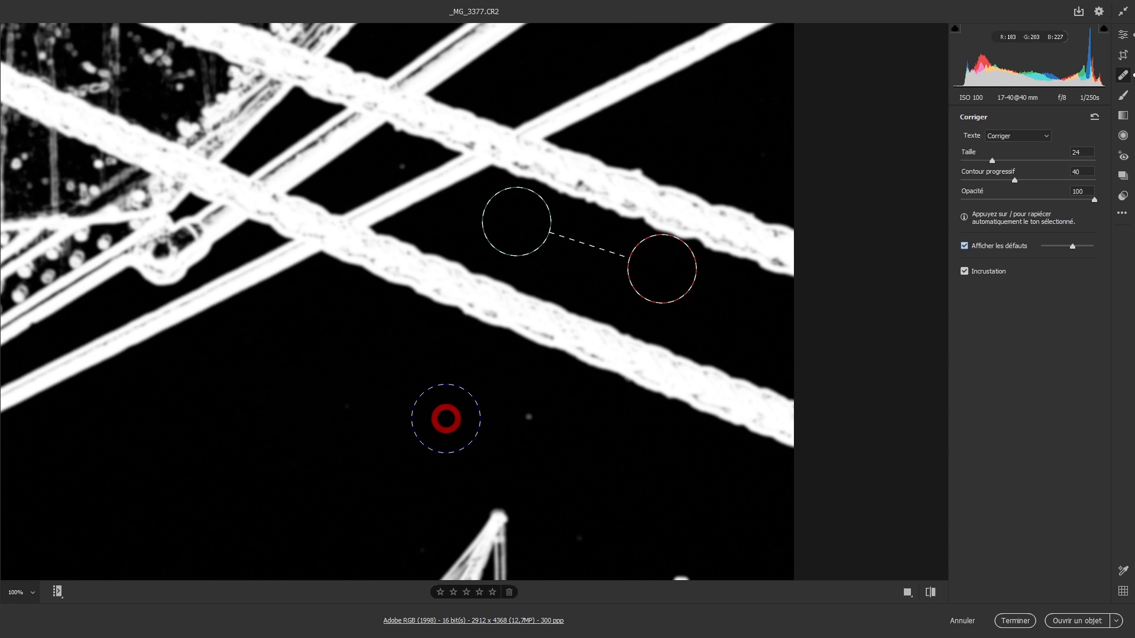
Fit the whole photo in view and raise the Afficher les défauts threshold to its maximum
{"action": "key", "text": "alt"}
{"action": "key", "text": "shift"}
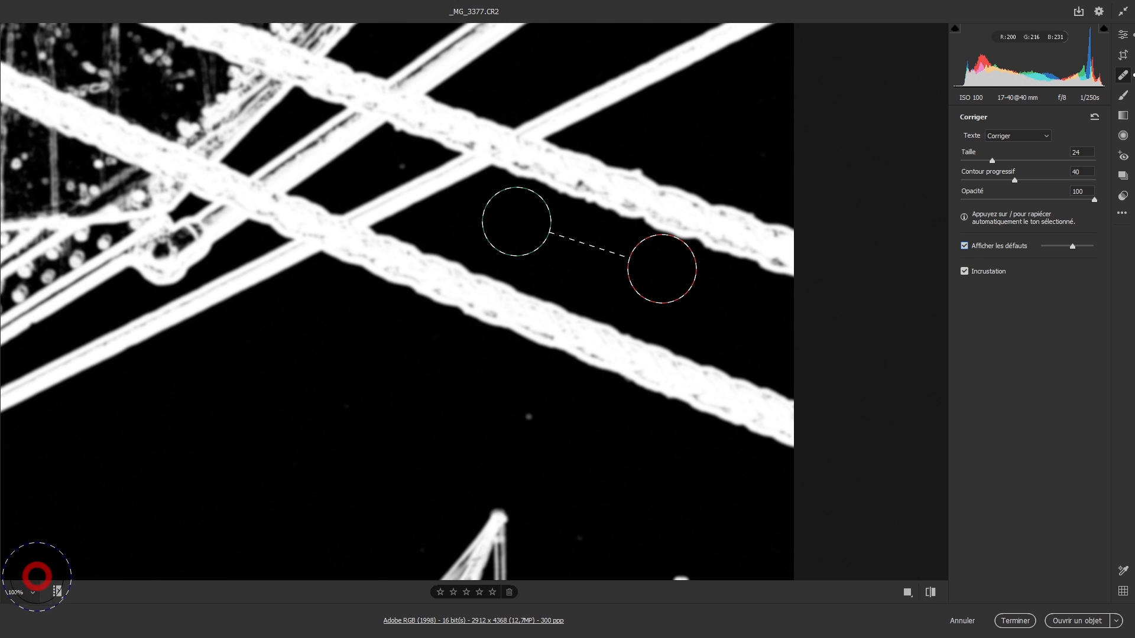
{"action": "left_click", "coordinate": [28, 593]}
{"action": "left_click", "coordinate": [60, 553]}
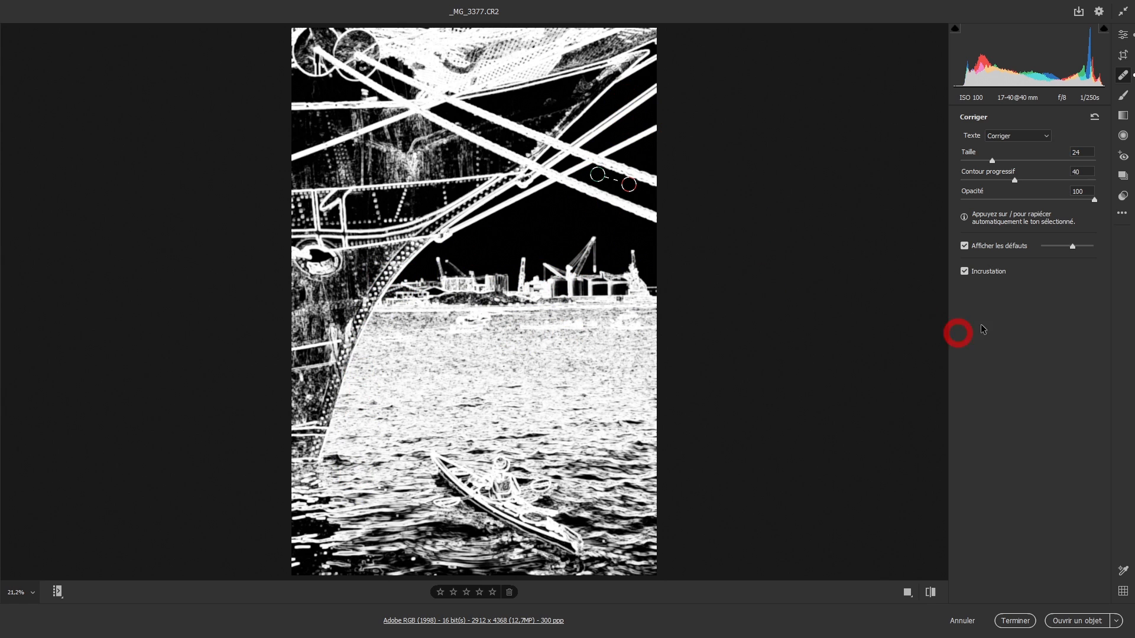
{"action": "left_click_drag", "start_coordinate": [1074, 246], "coordinate": [1108, 260]}
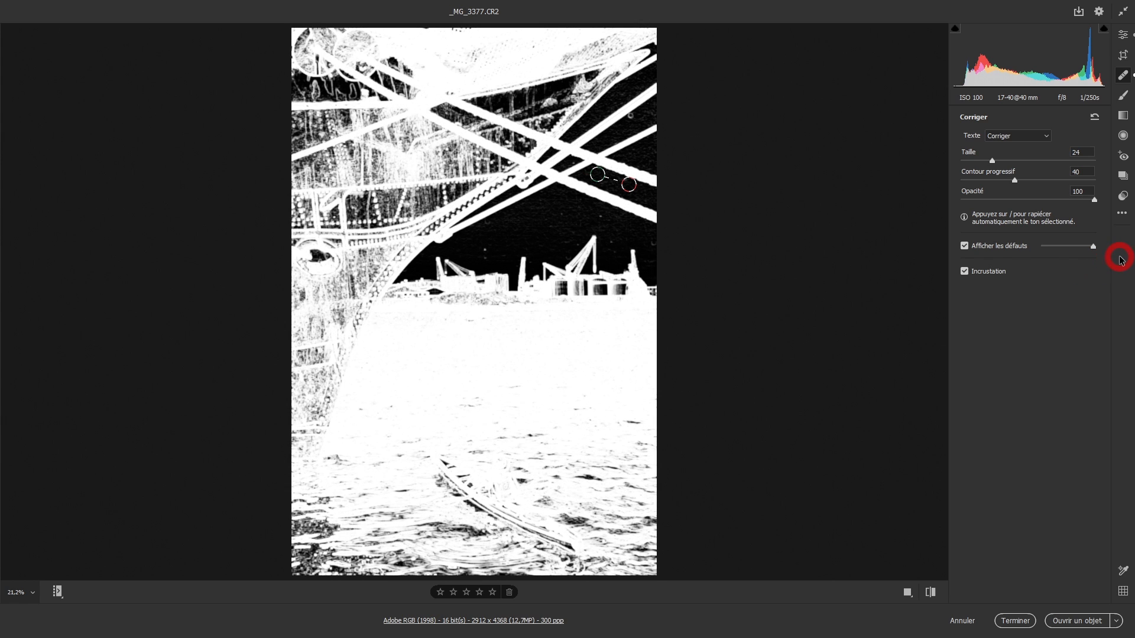
Heal the spot in the sky below the upper yellow pole with a size 20 brush, then disable Afficher les défauts
{"action": "left_click", "coordinate": [635, 116]}
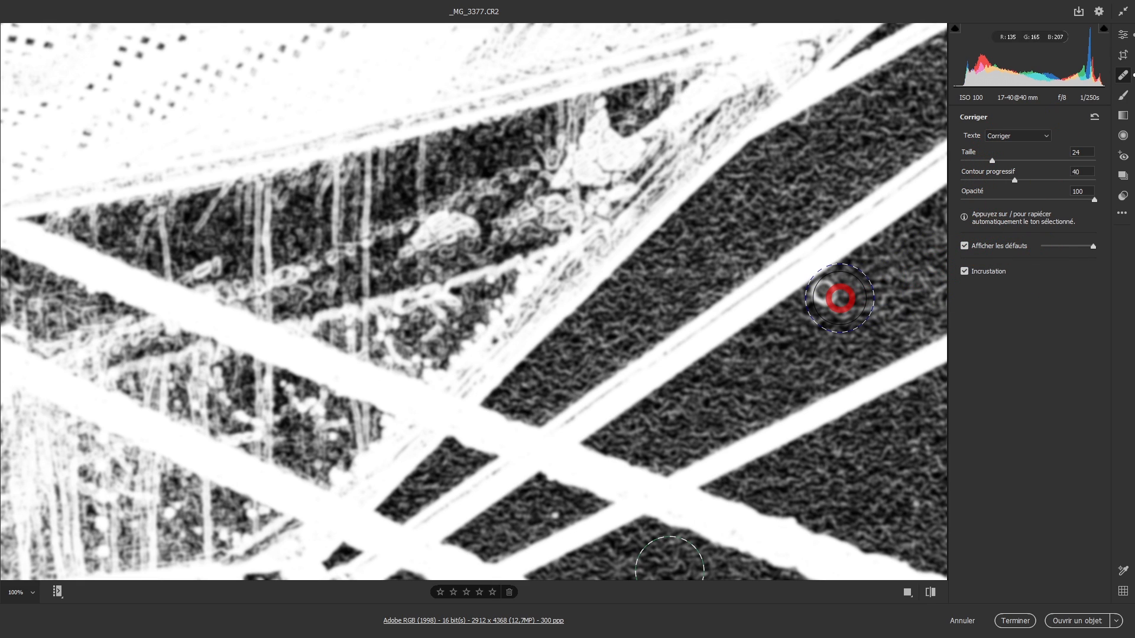
{"action": "scroll", "coordinate": [841, 315], "scroll_direction": "down", "scroll_amount": 4}
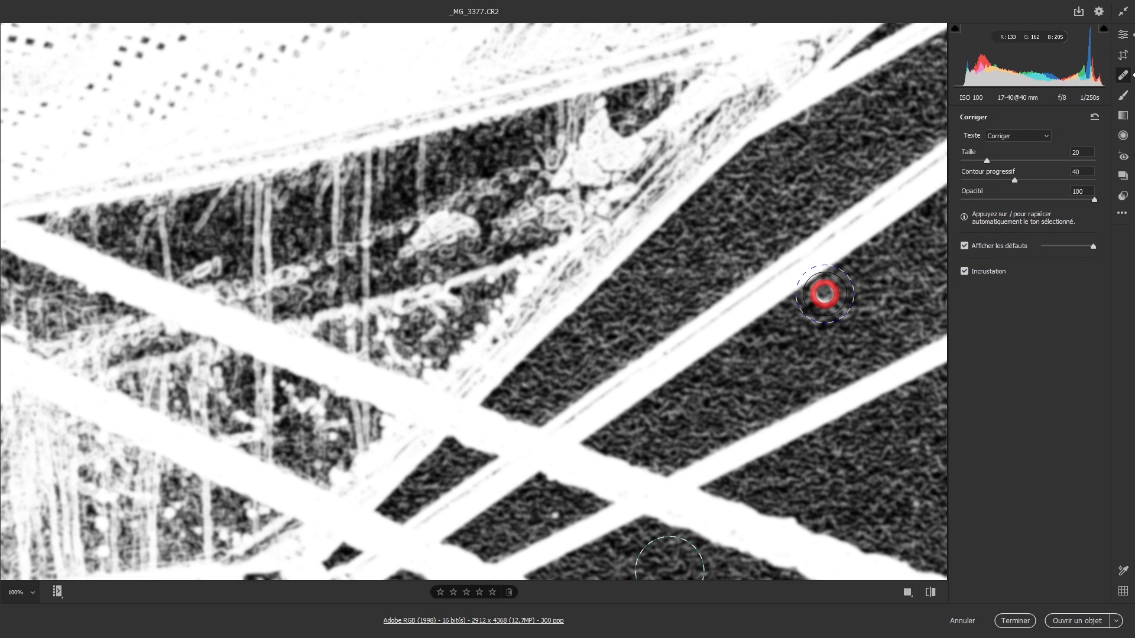
{"action": "left_click", "coordinate": [824, 294]}
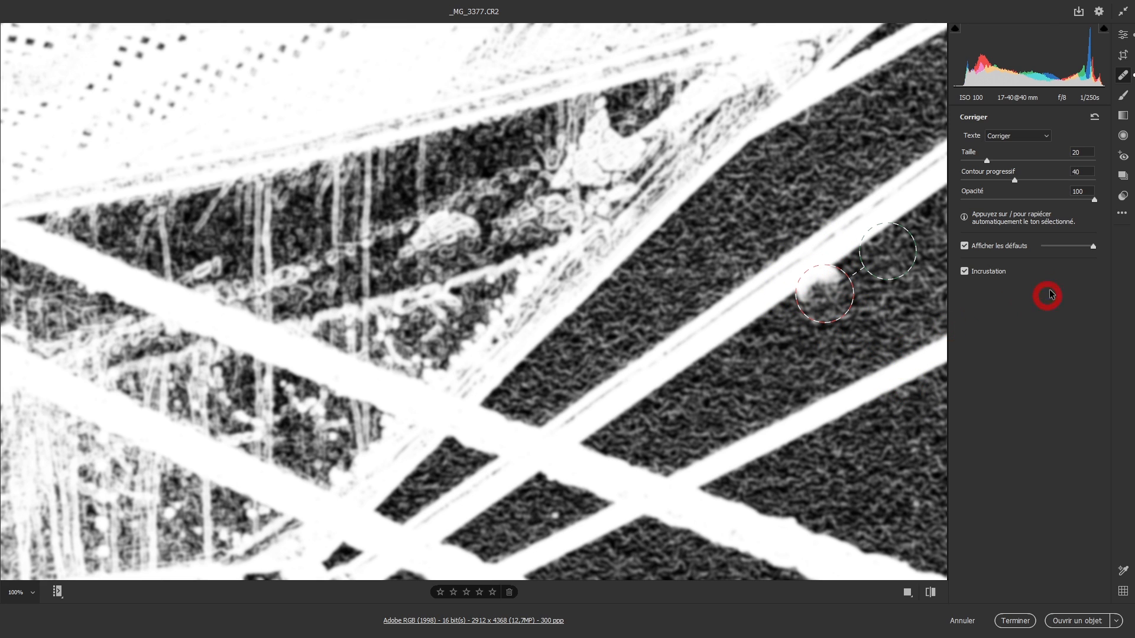
{"action": "left_click", "coordinate": [964, 246]}
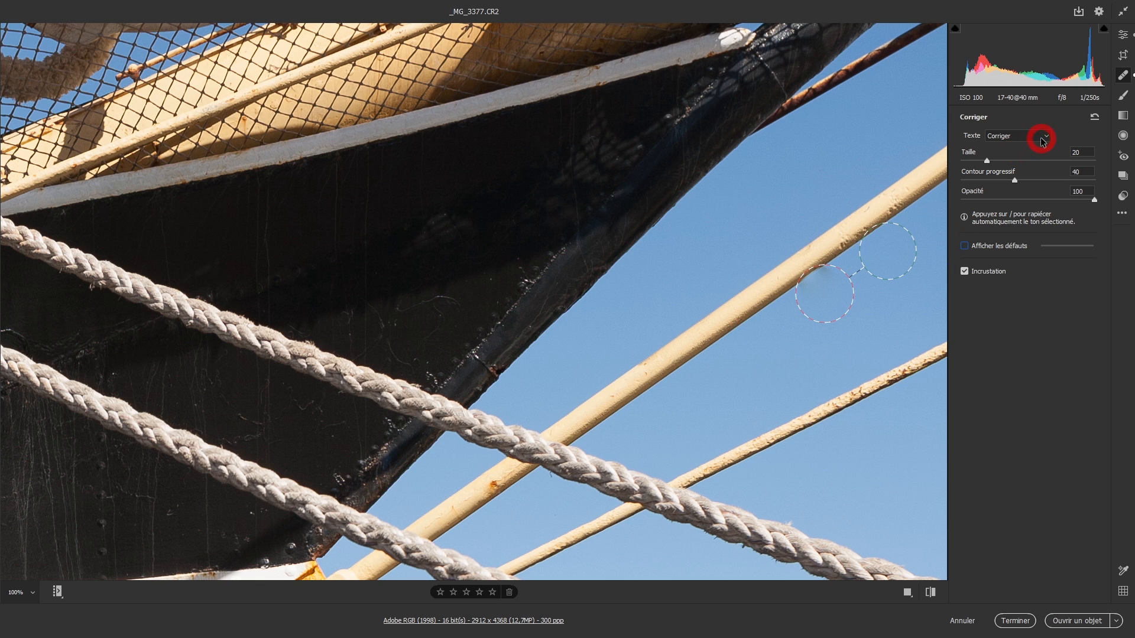
Try Dupliquer mode on the healed spot and check the sky with Incrustation temporarily hidden
{"action": "left_click", "coordinate": [1021, 137]}
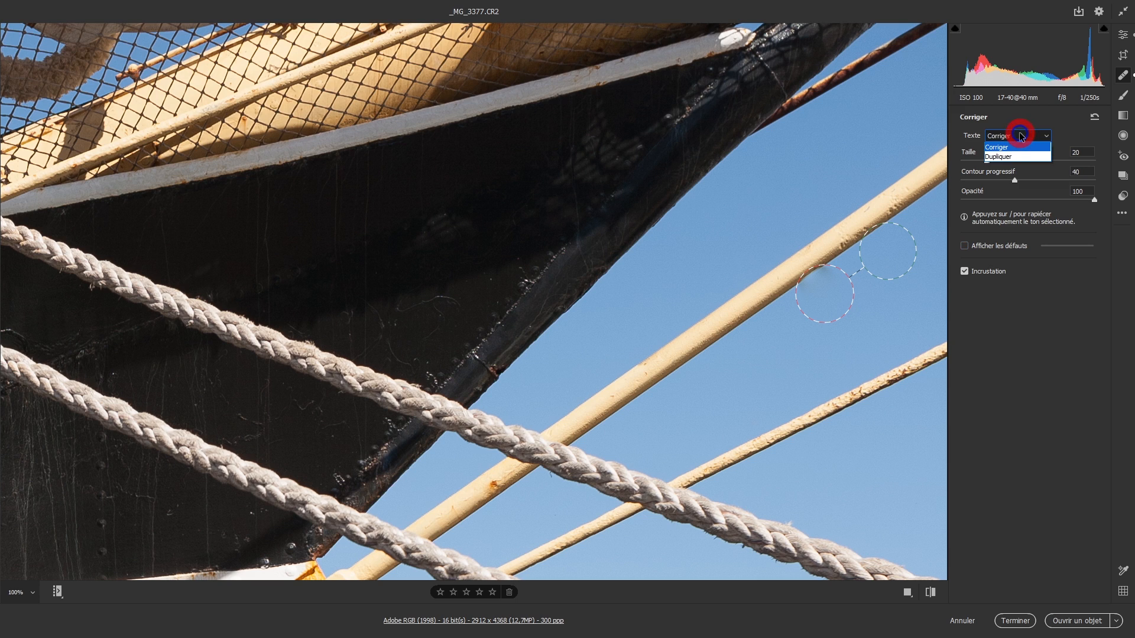
{"action": "left_click", "coordinate": [1014, 158]}
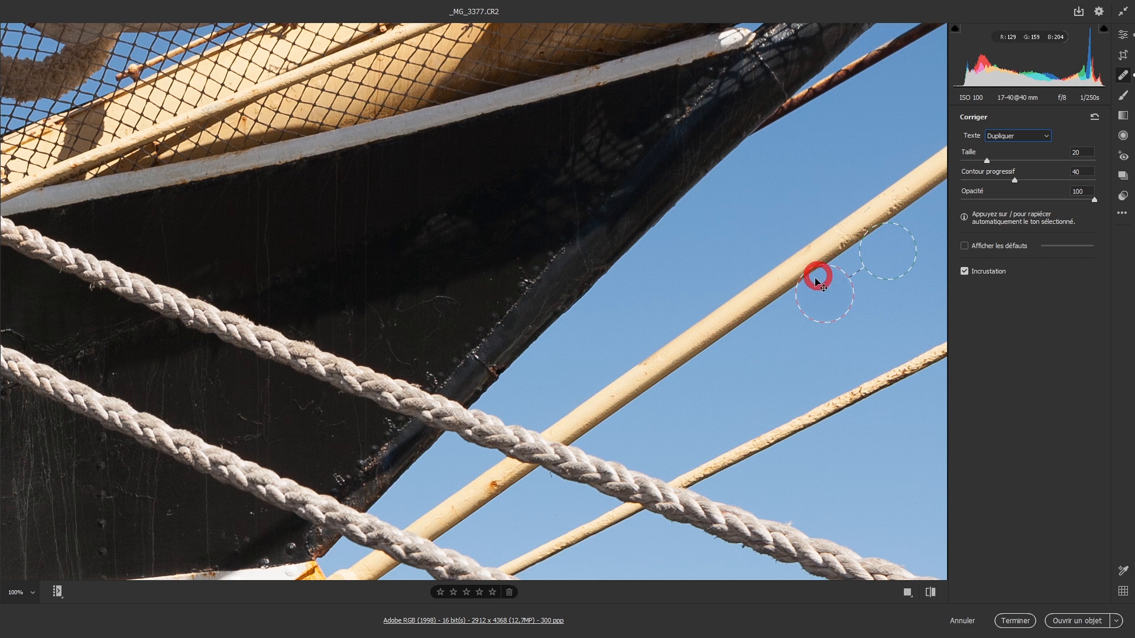
{"action": "left_click", "coordinate": [964, 273]}
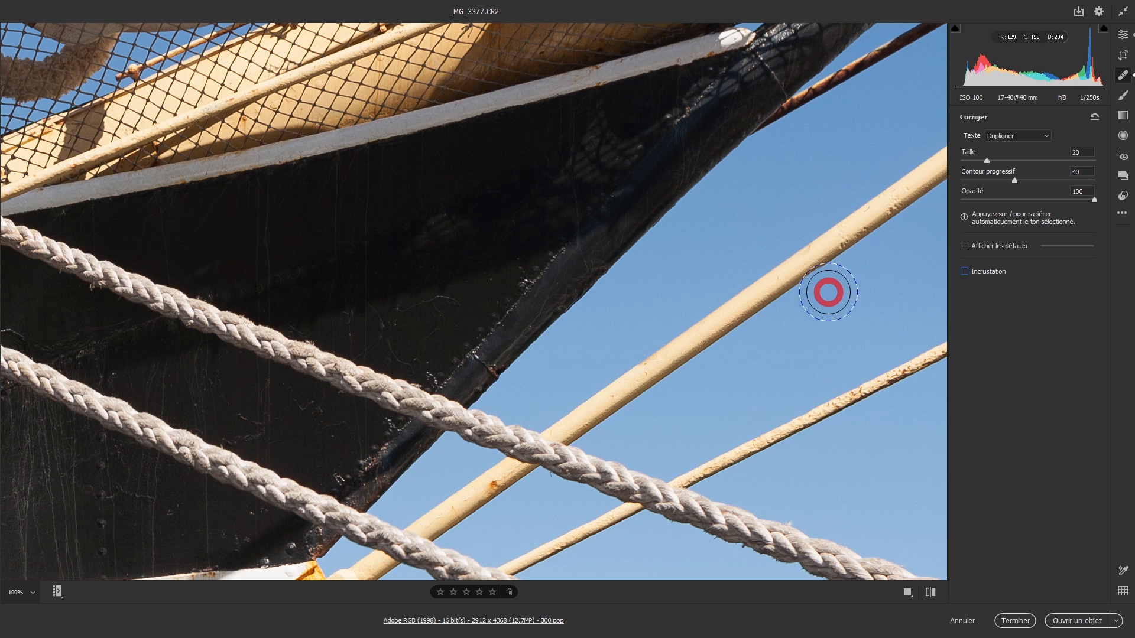
{"action": "left_click", "coordinate": [965, 275]}
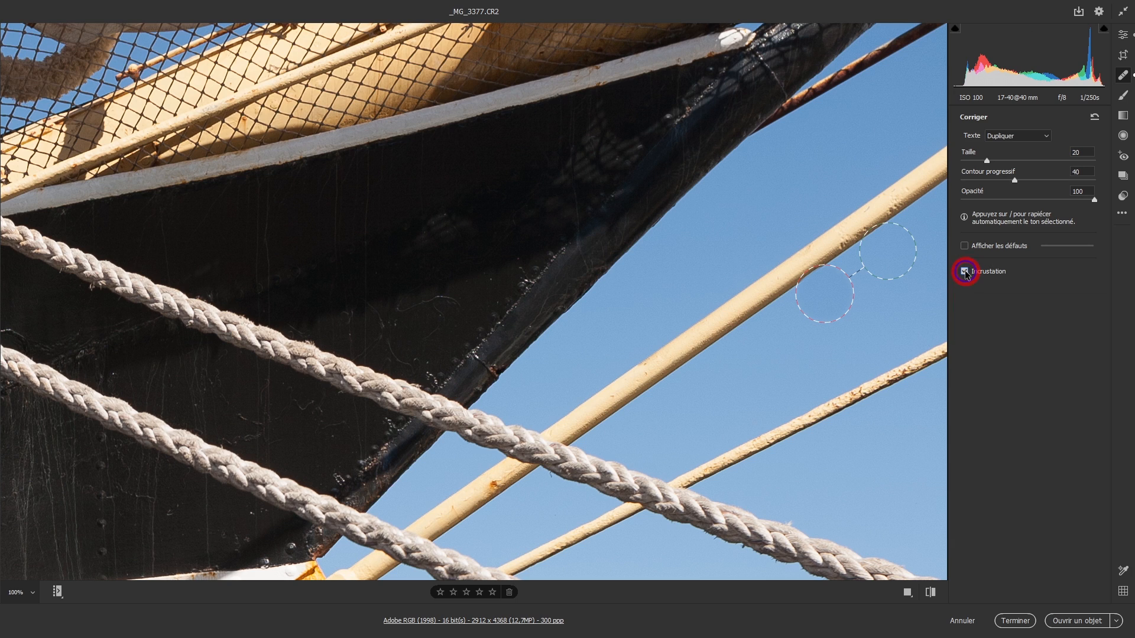
Try a cloning source on the sky just below the spot and compare it with Incrustation temporarily hidden
{"action": "left_click_drag", "start_coordinate": [887, 251], "coordinate": [858, 344]}
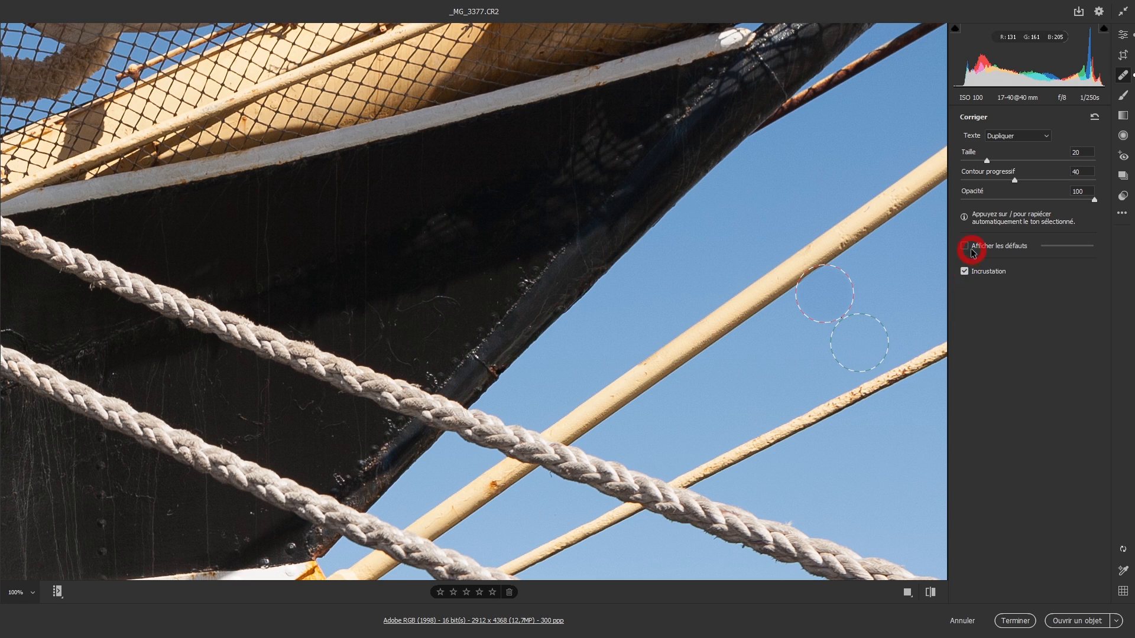
{"action": "left_click", "coordinate": [965, 272]}
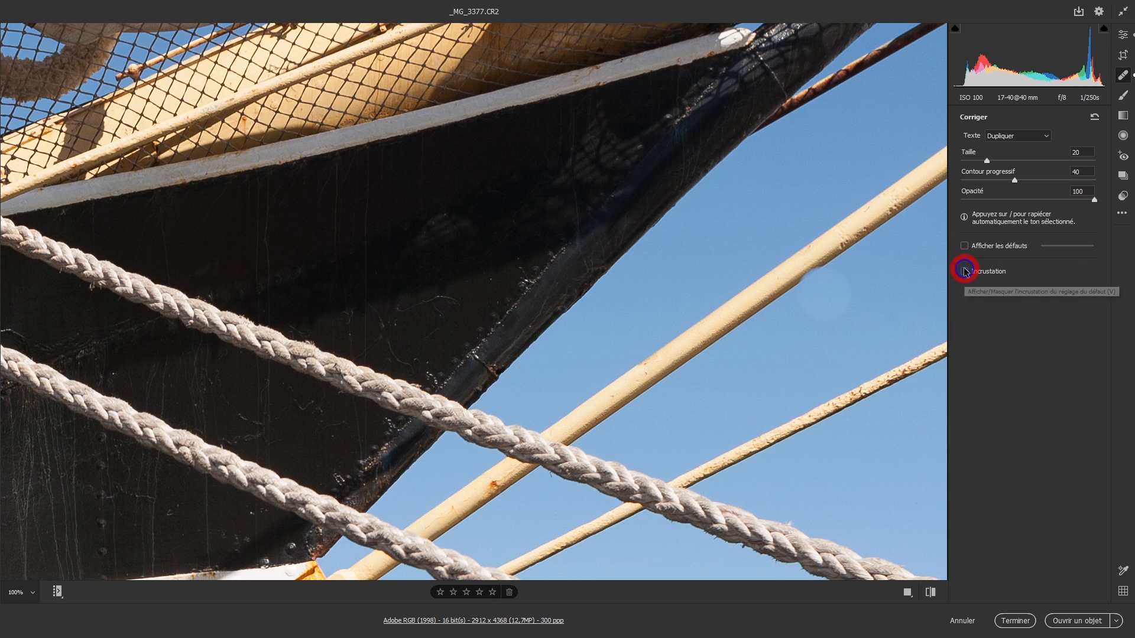
{"action": "left_click", "coordinate": [965, 271]}
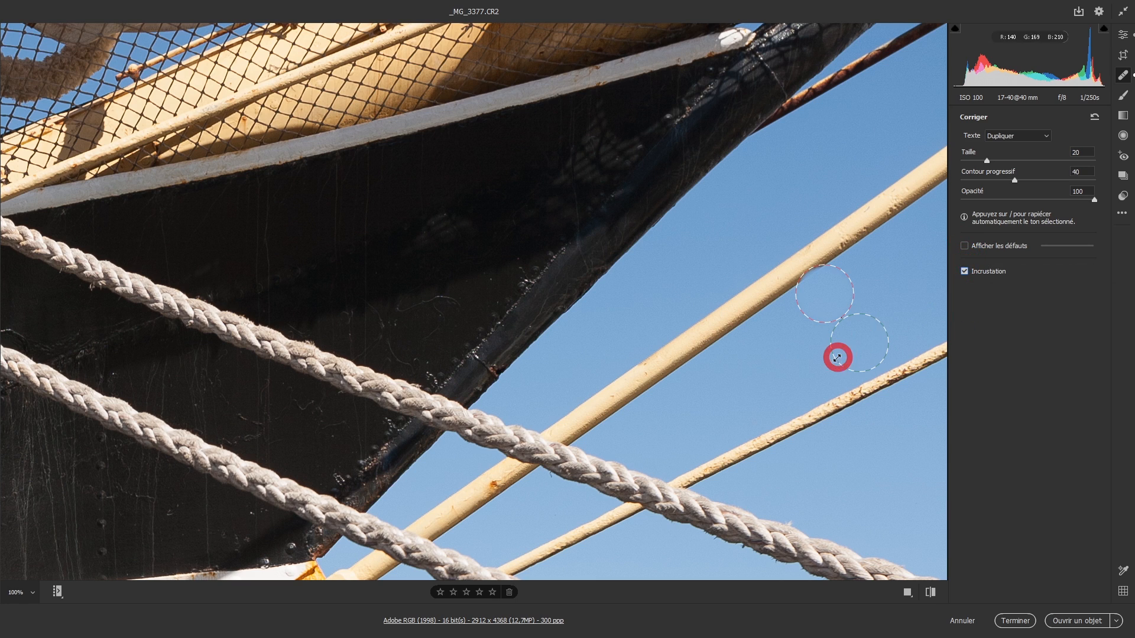
Set the spot back to Corriger and place its source on clear sky beside the upper yellow pole, avoiding the pole's edge
{"action": "left_click", "coordinate": [1020, 137]}
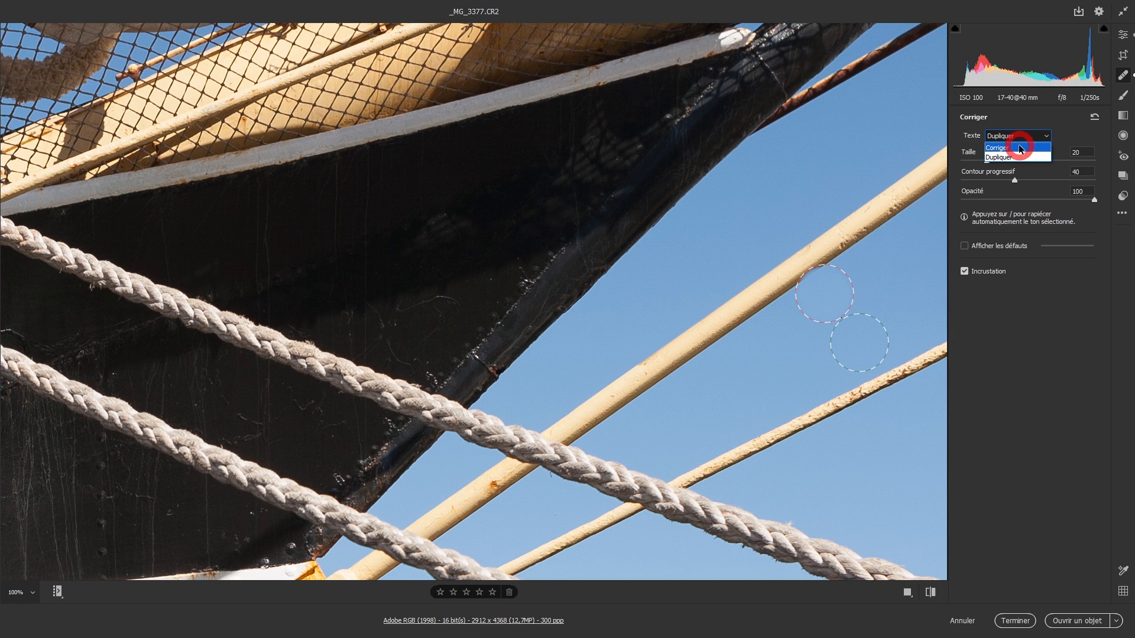
{"action": "left_click", "coordinate": [1016, 147]}
{"action": "mouse_move", "coordinate": [920, 343]}
{"action": "left_mouse_down"}
{"action": "mouse_move", "coordinate": [881, 362]}
{"action": "mouse_move", "coordinate": [864, 340]}
{"action": "mouse_move", "coordinate": [895, 237]}
{"action": "left_mouse_up"}
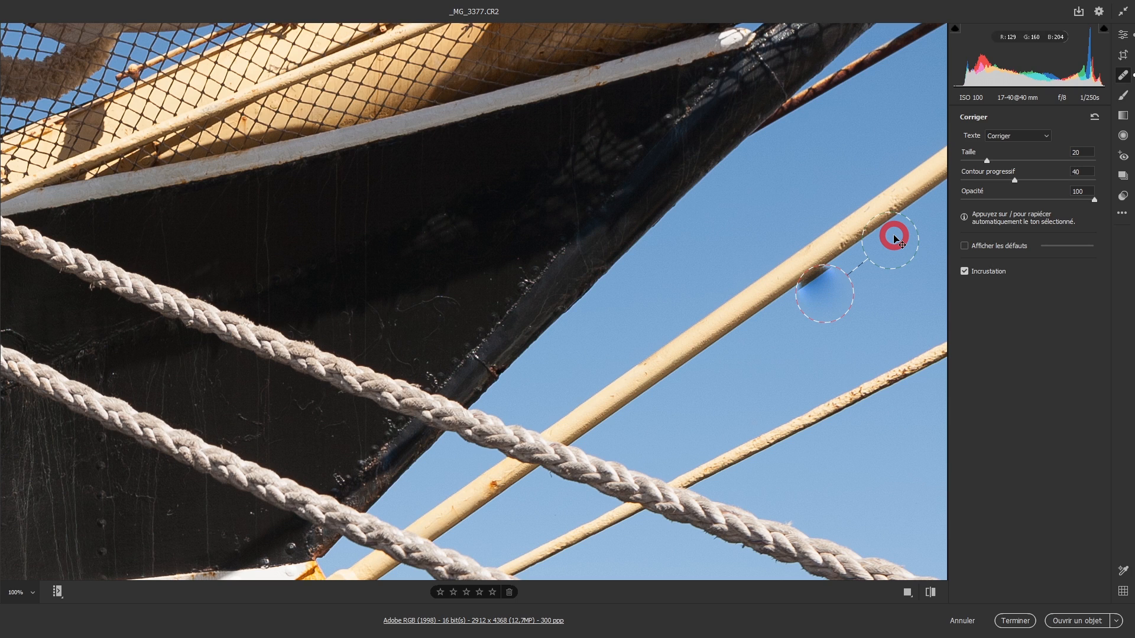
{"action": "left_click_drag", "start_coordinate": [894, 239], "coordinate": [905, 243]}
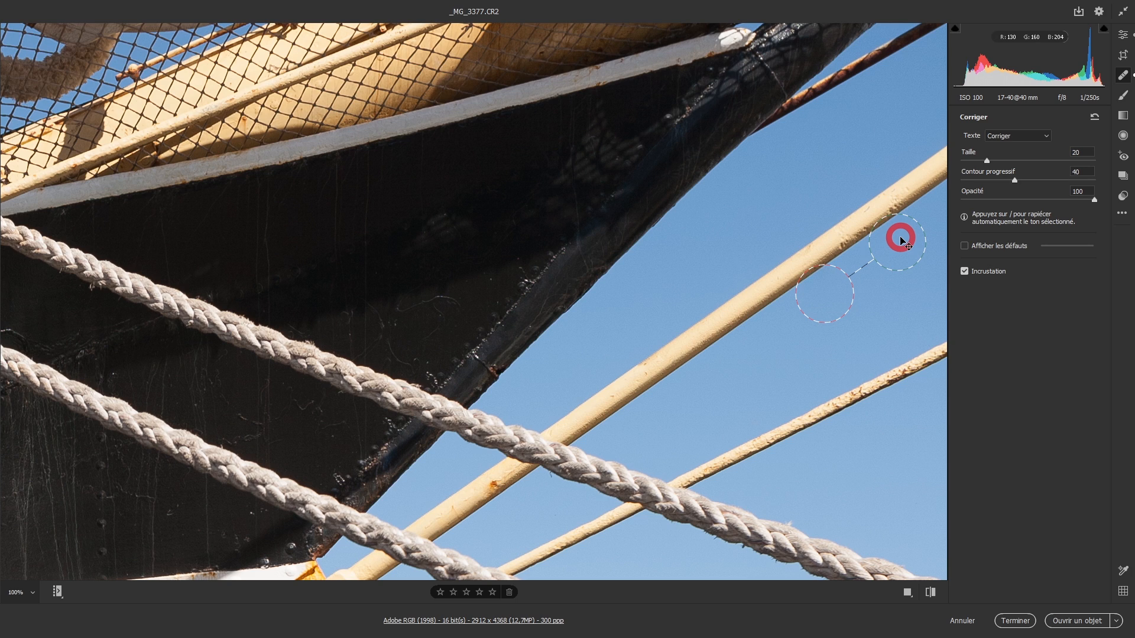
Inspect the corrected sky area by hiding and restoring the Incrustation overlay twice
{"action": "left_click", "coordinate": [969, 274]}
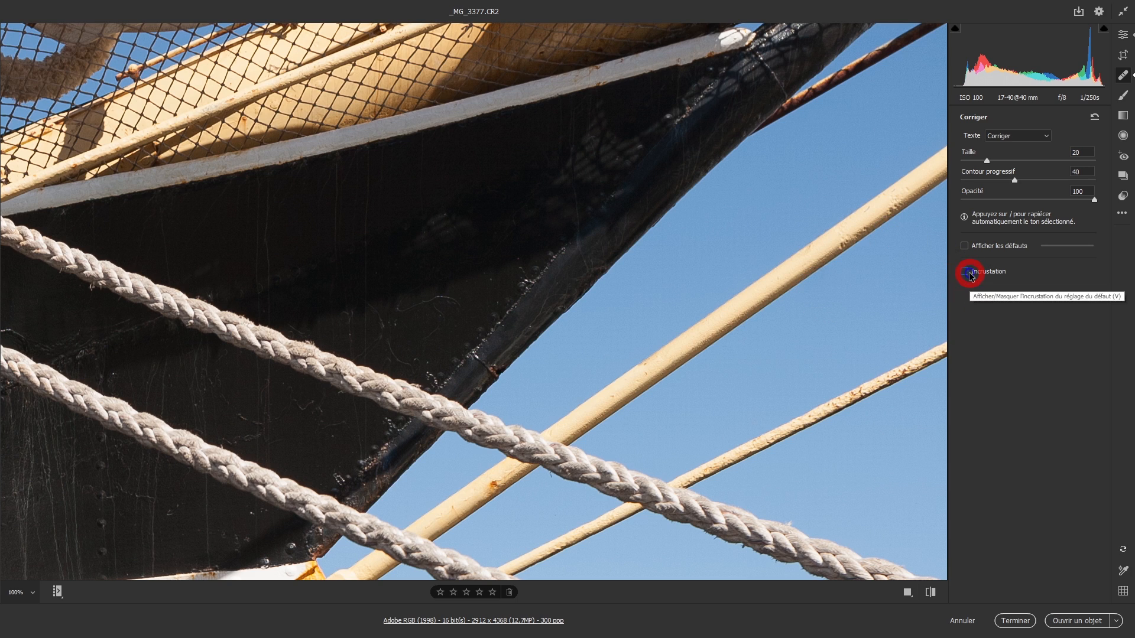
{"action": "left_click", "coordinate": [968, 274]}
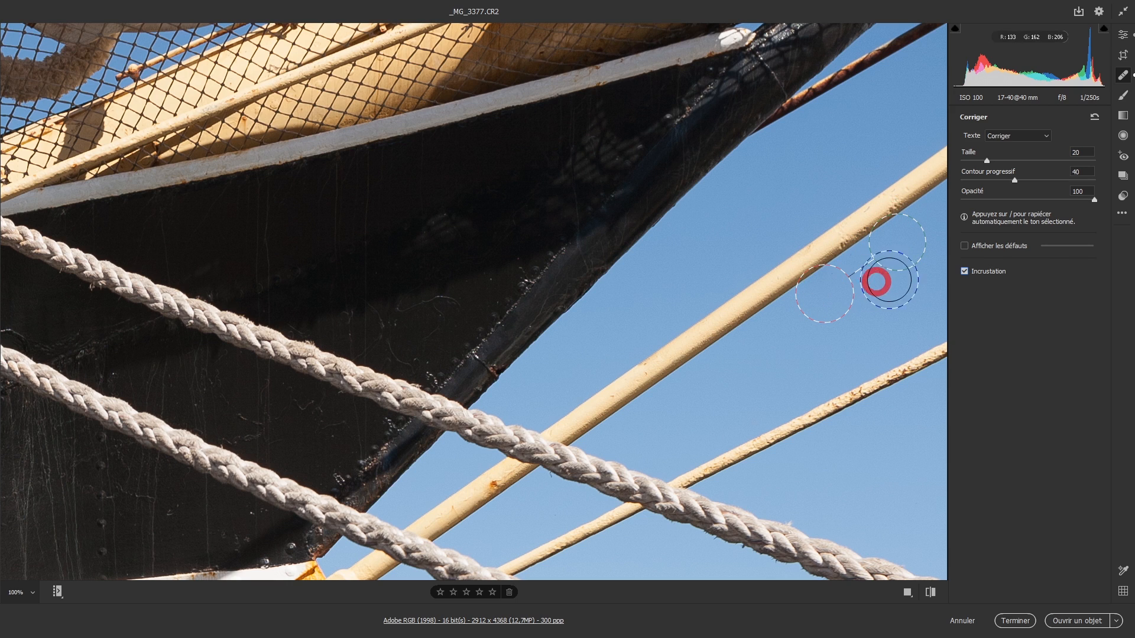
{"action": "left_click", "coordinate": [966, 274]}
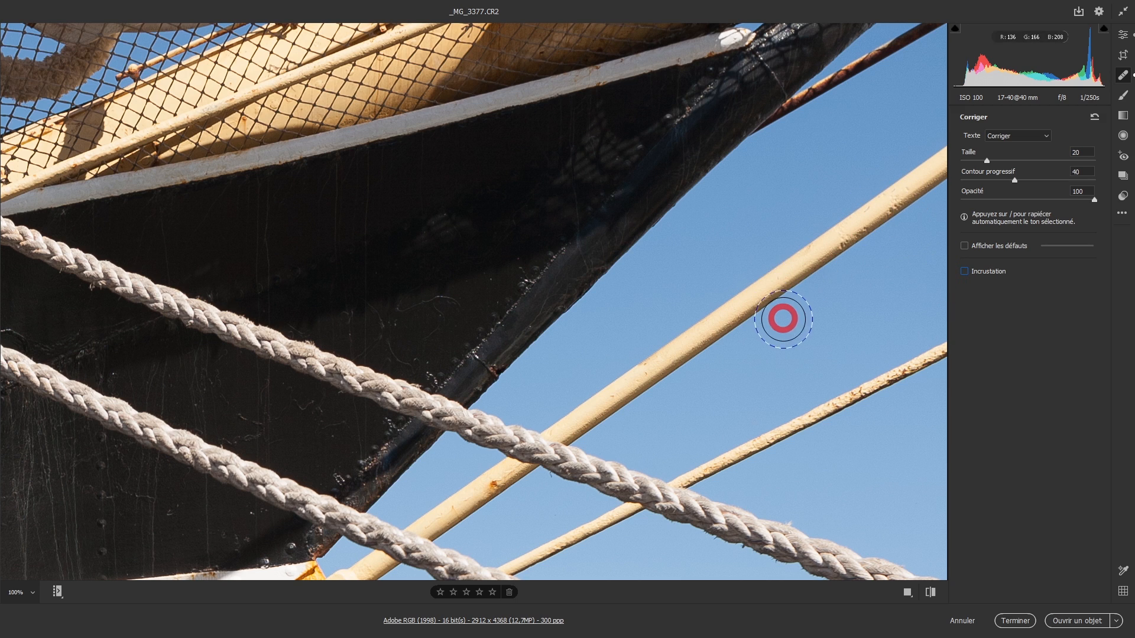
{"action": "left_click", "coordinate": [965, 272]}
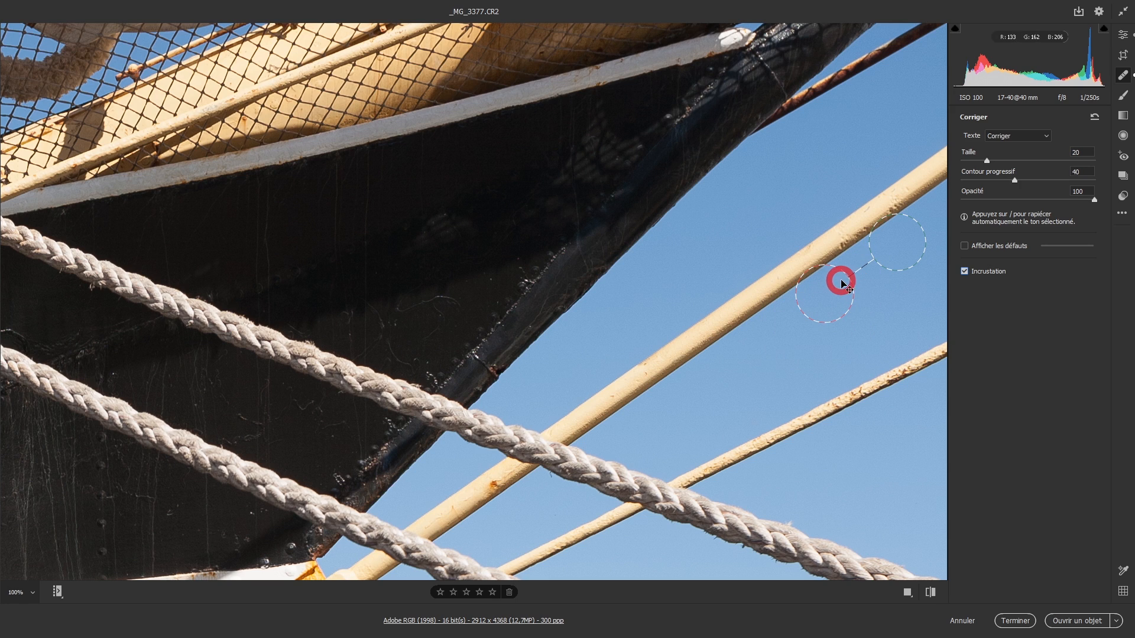
{"action": "mouse_move", "coordinate": [809, 308]}
{"action": "left_mouse_down"}
{"action": "mouse_move", "coordinate": [818, 314]}
{"action": "mouse_move", "coordinate": [848, 274]}
{"action": "mouse_move", "coordinate": [854, 282]}
{"action": "mouse_move", "coordinate": [843, 279]}
{"action": "left_mouse_up"}
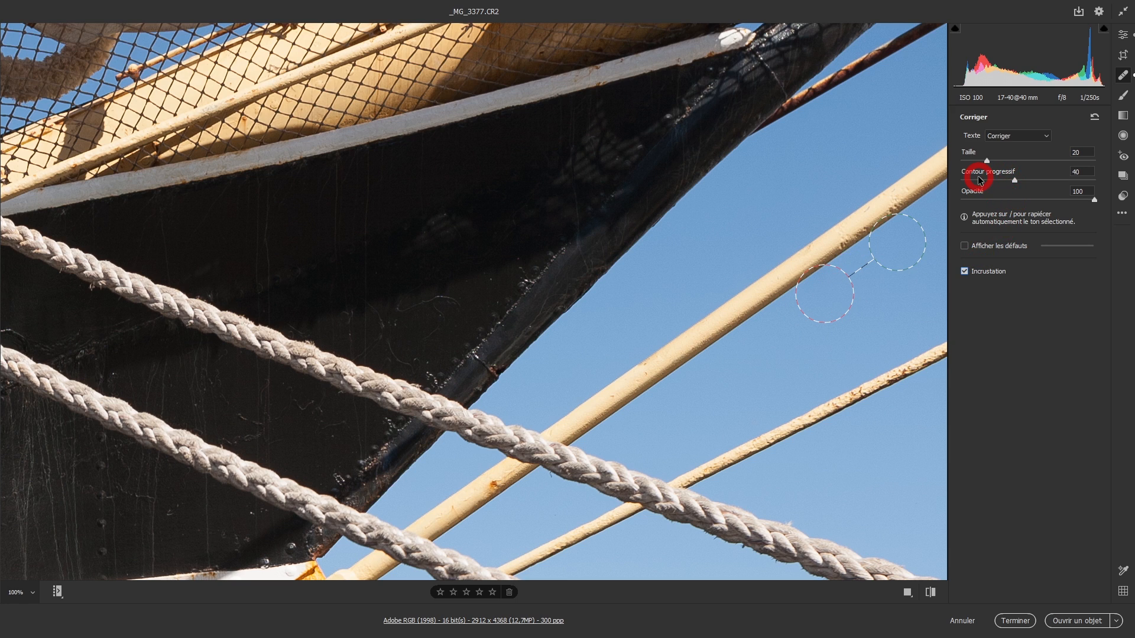
{"action": "left_click", "coordinate": [892, 283]}
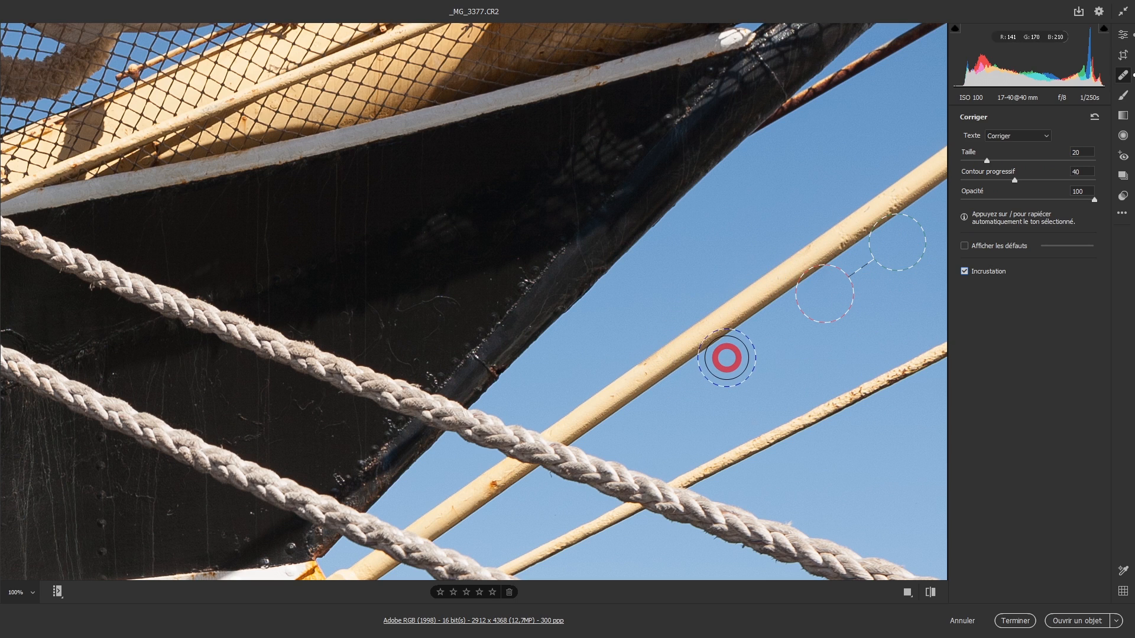
{"action": "key", "text": "alt"}
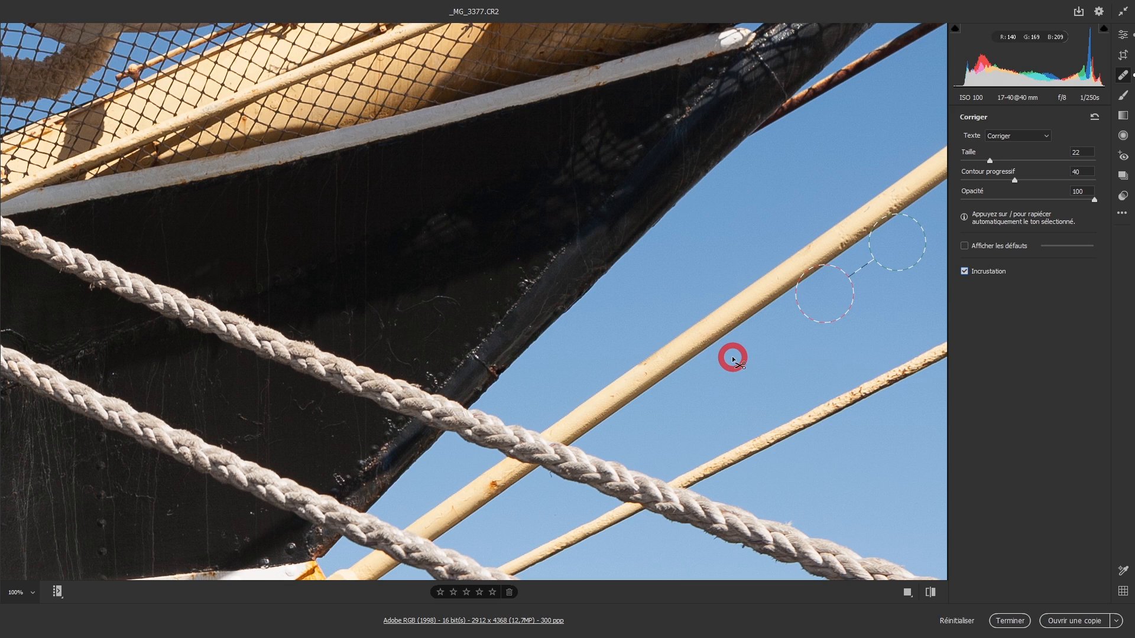
{"action": "key", "text": "shift"}
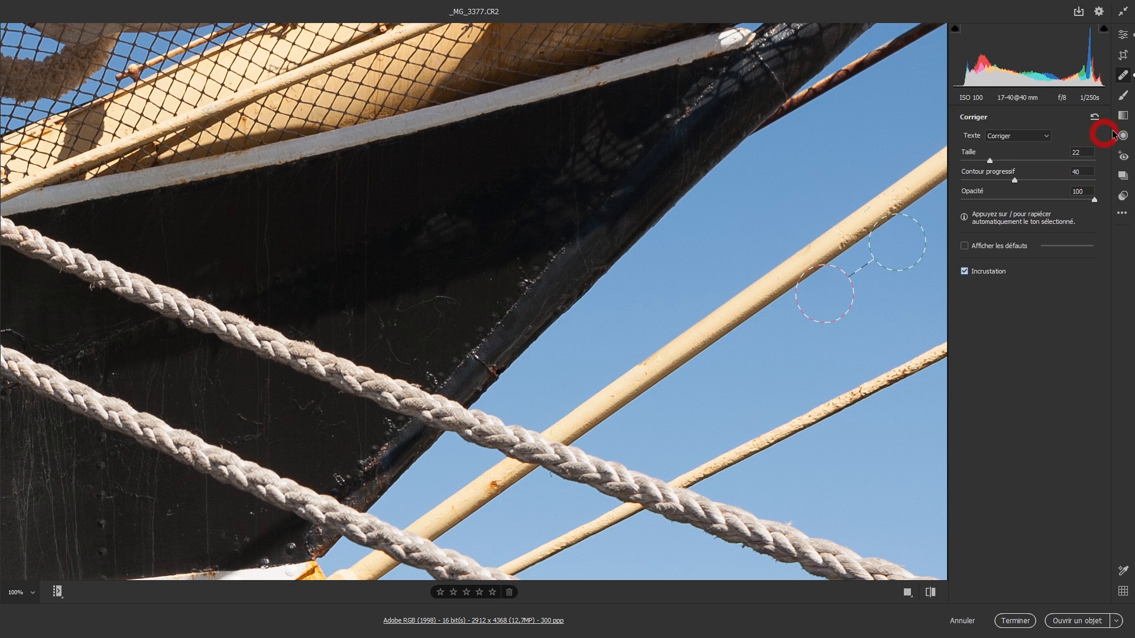
Return to the general editing settings, review the sections down to Etalonnage, and examine the photo around the corrected sky
{"action": "left_click", "coordinate": [1124, 37]}
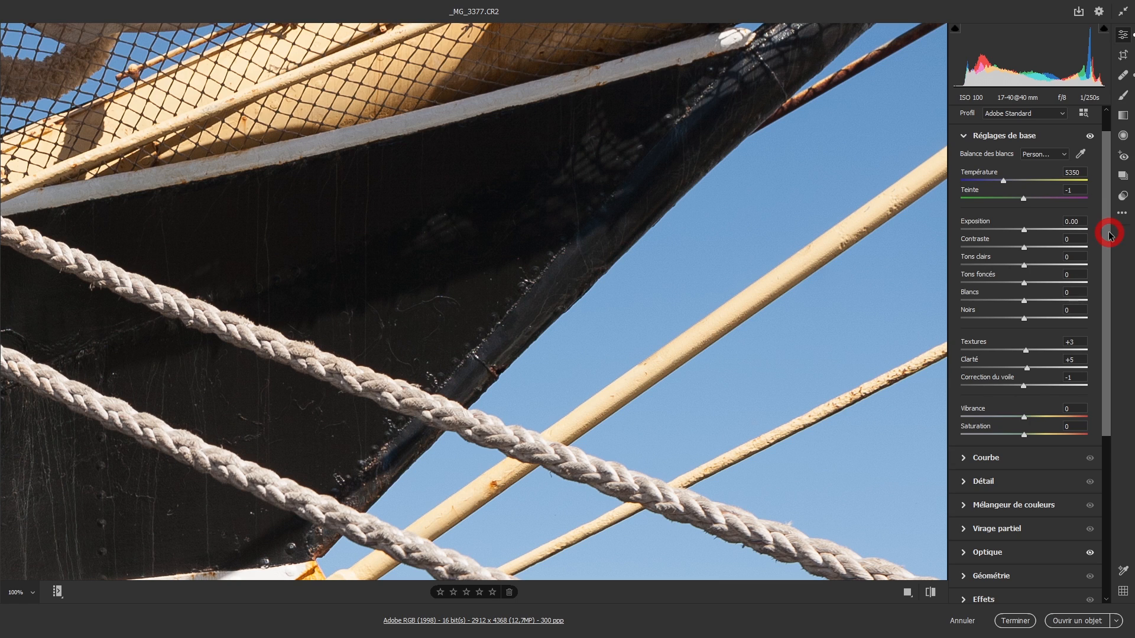
{"action": "left_click_drag", "start_coordinate": [1106, 236], "coordinate": [1102, 408]}
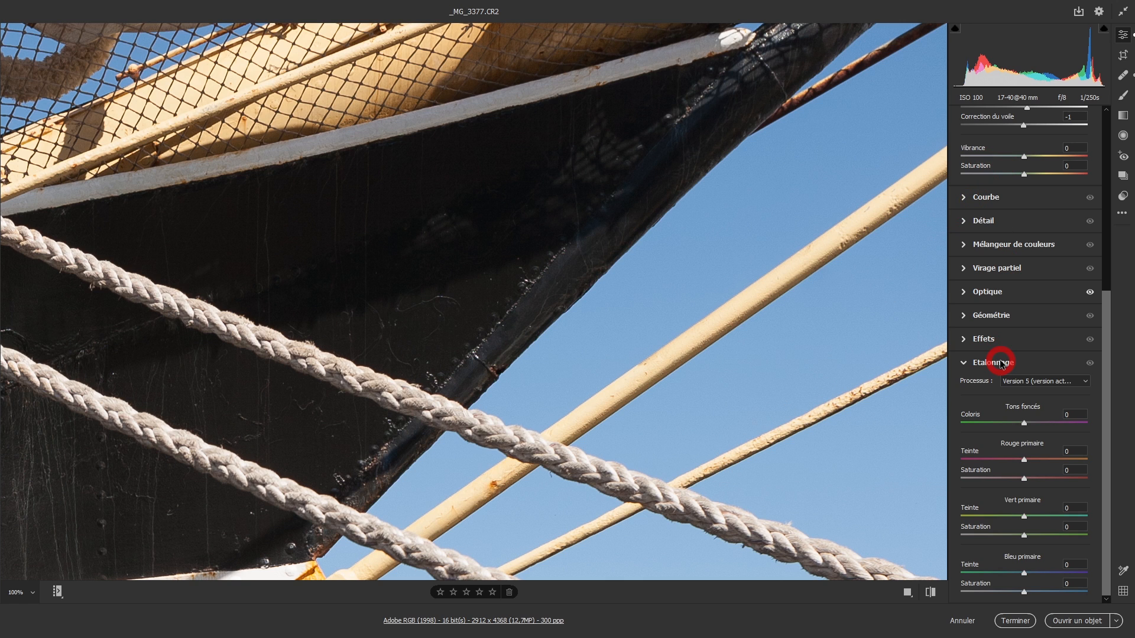
{"action": "left_click_drag", "start_coordinate": [920, 321], "coordinate": [869, 370]}
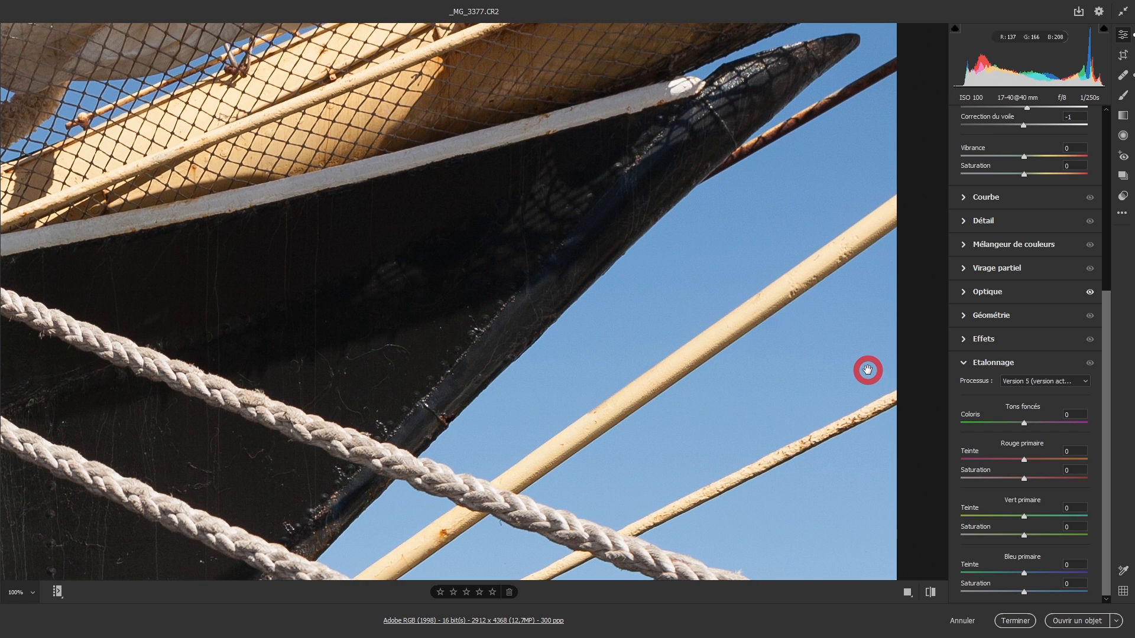
{"action": "left_click_drag", "start_coordinate": [674, 374], "coordinate": [714, 336]}
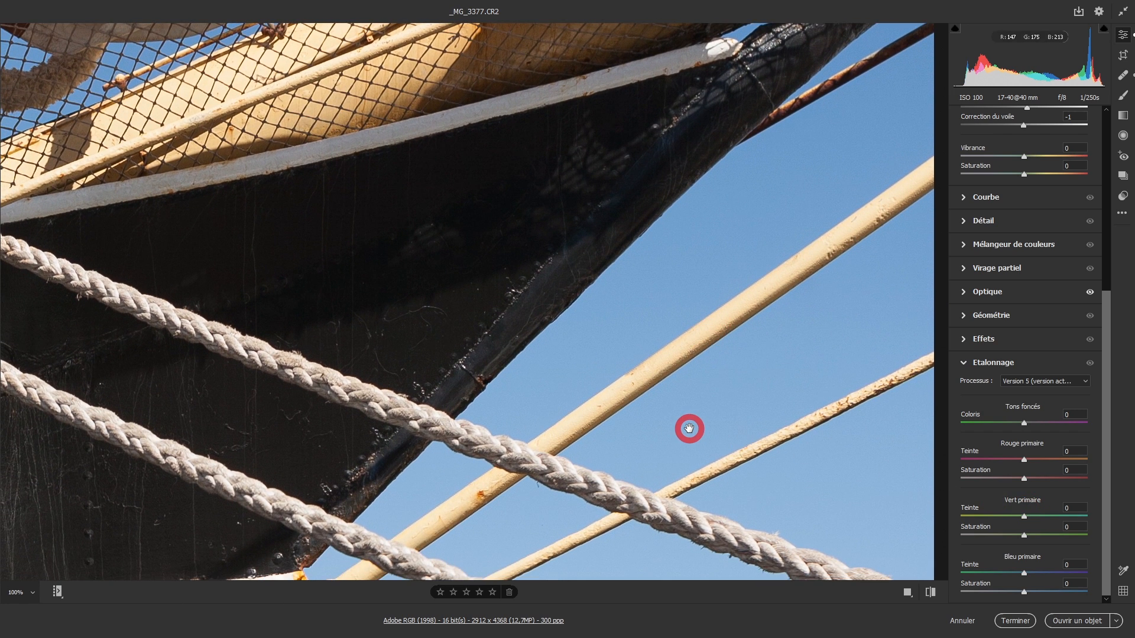
Open the image save options and examine the file extension choices, keeping .jpg, and the colour depth choices for JPEG
{"action": "left_click", "coordinate": [1077, 12]}
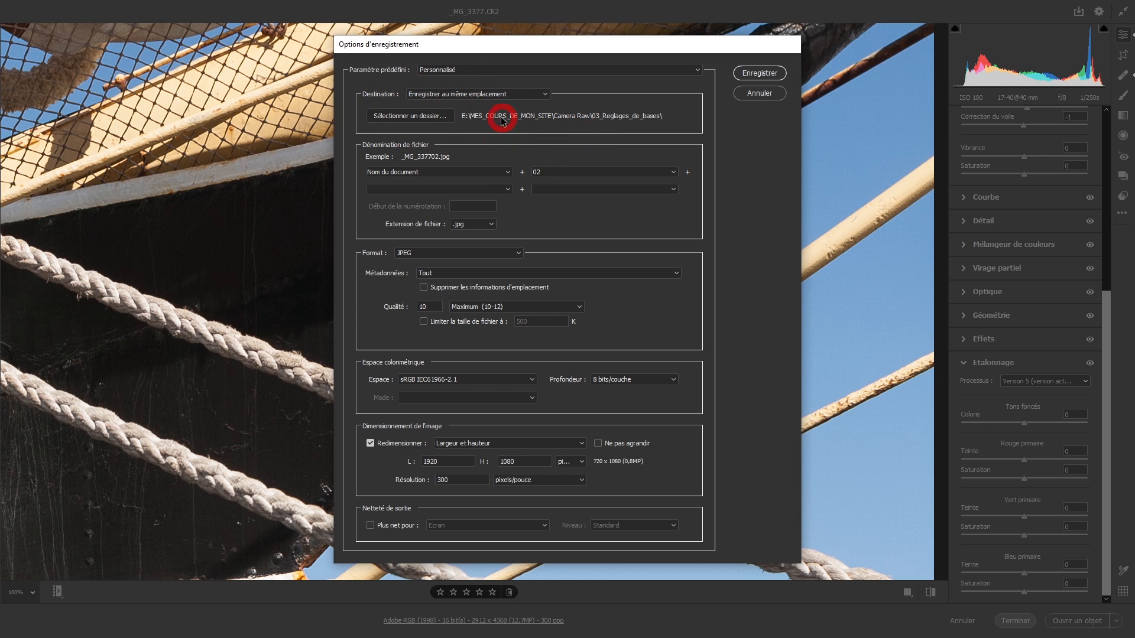
{"action": "left_click", "coordinate": [493, 228]}
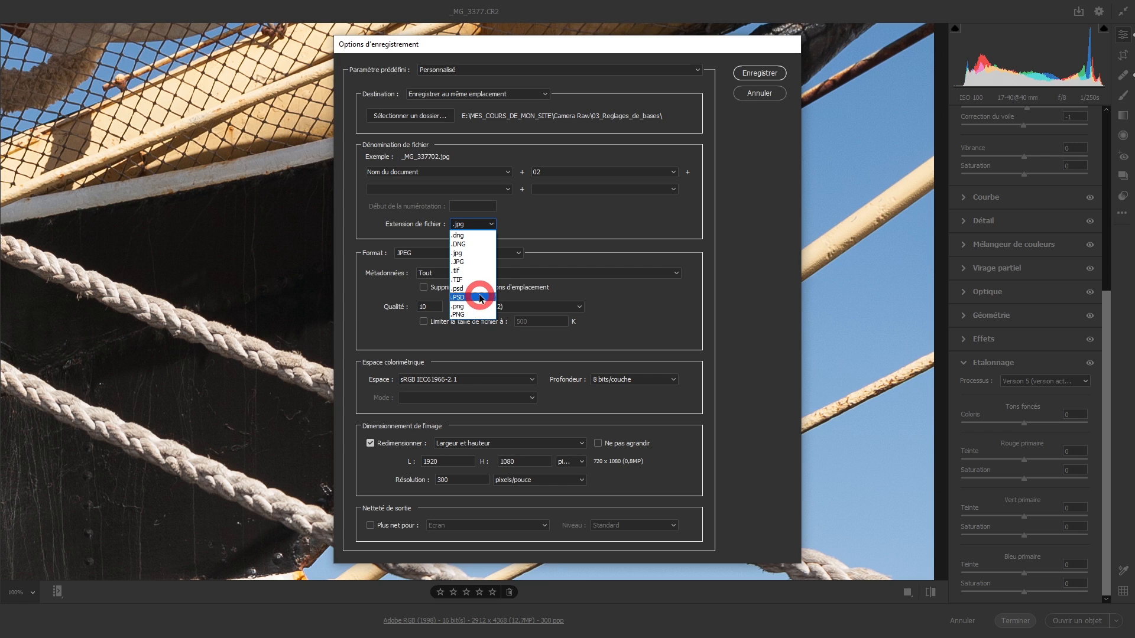
{"action": "left_click", "coordinate": [566, 253]}
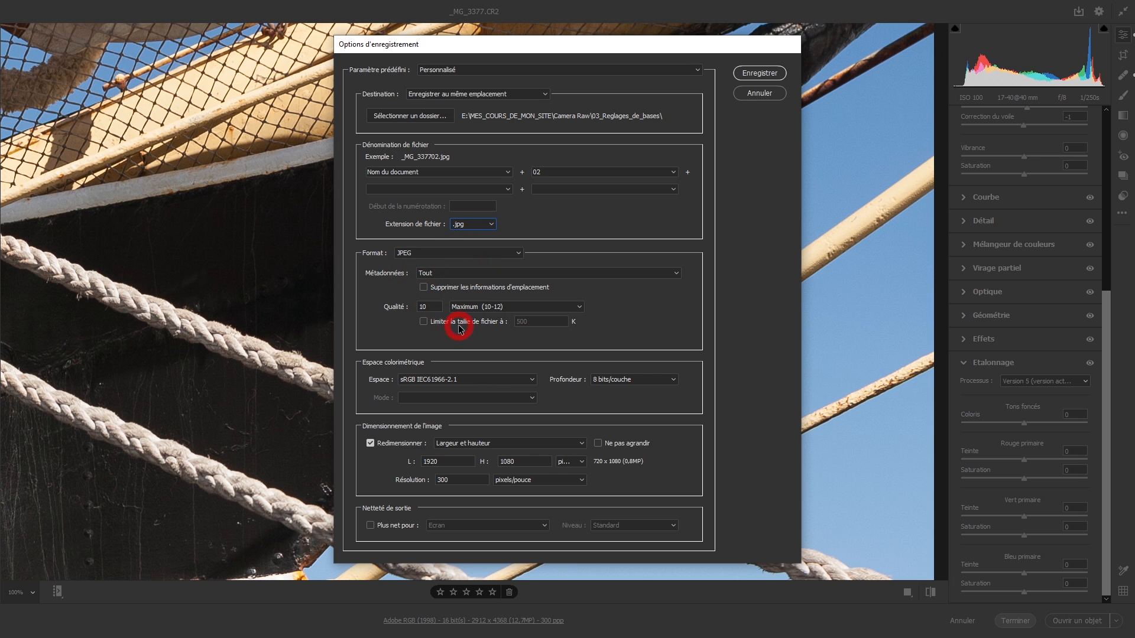
{"action": "left_click", "coordinate": [481, 225]}
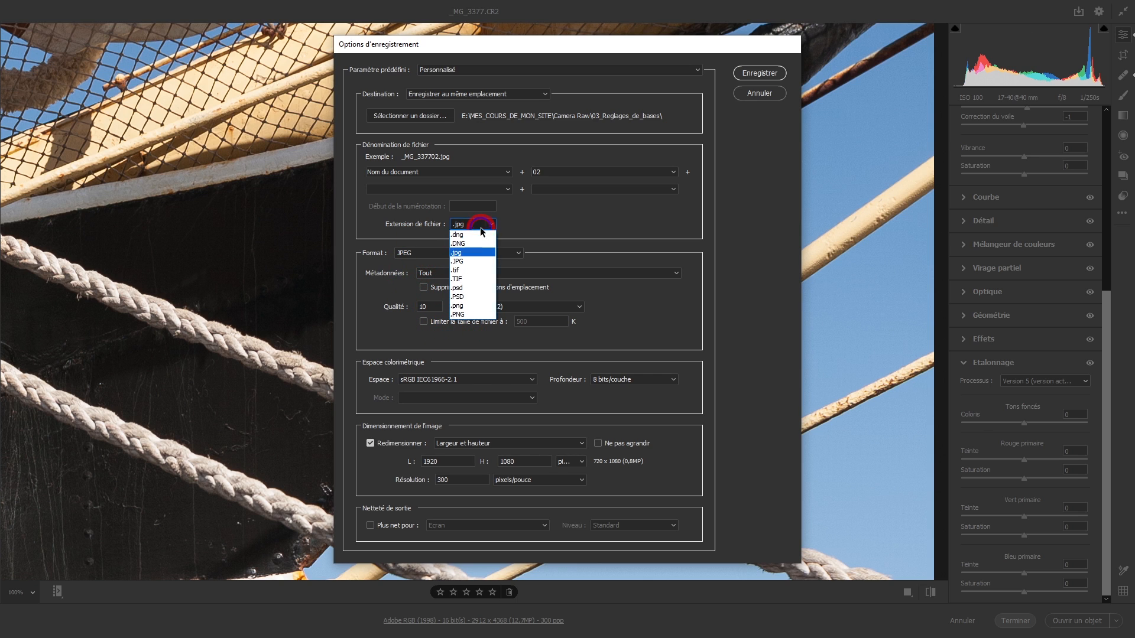
{"action": "left_click", "coordinate": [471, 251]}
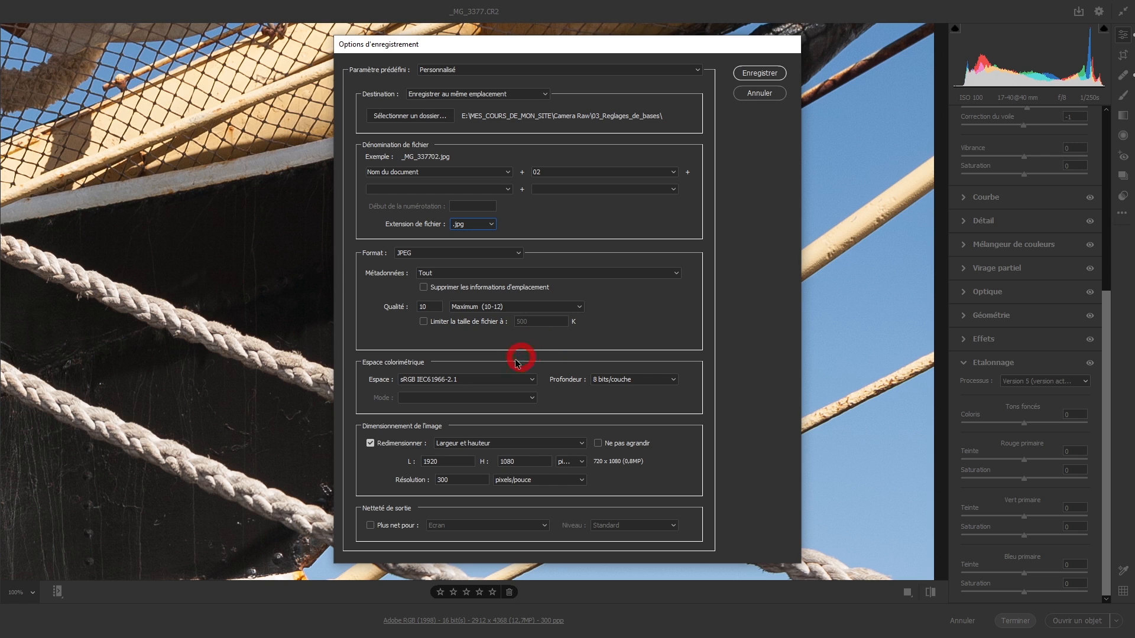
{"action": "left_click", "coordinate": [667, 384]}
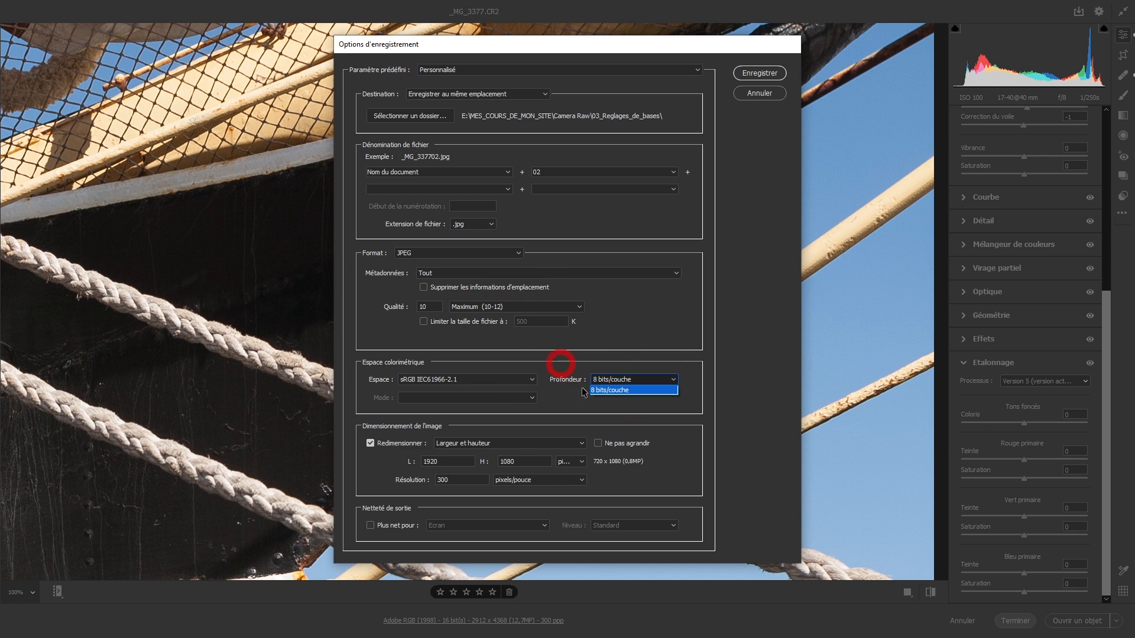
Try Photoshop as the save format, check its extension and colour depth choices, and cancel the save options
{"action": "left_click", "coordinate": [495, 252]}
{"action": "left_click", "coordinate": [519, 253]}
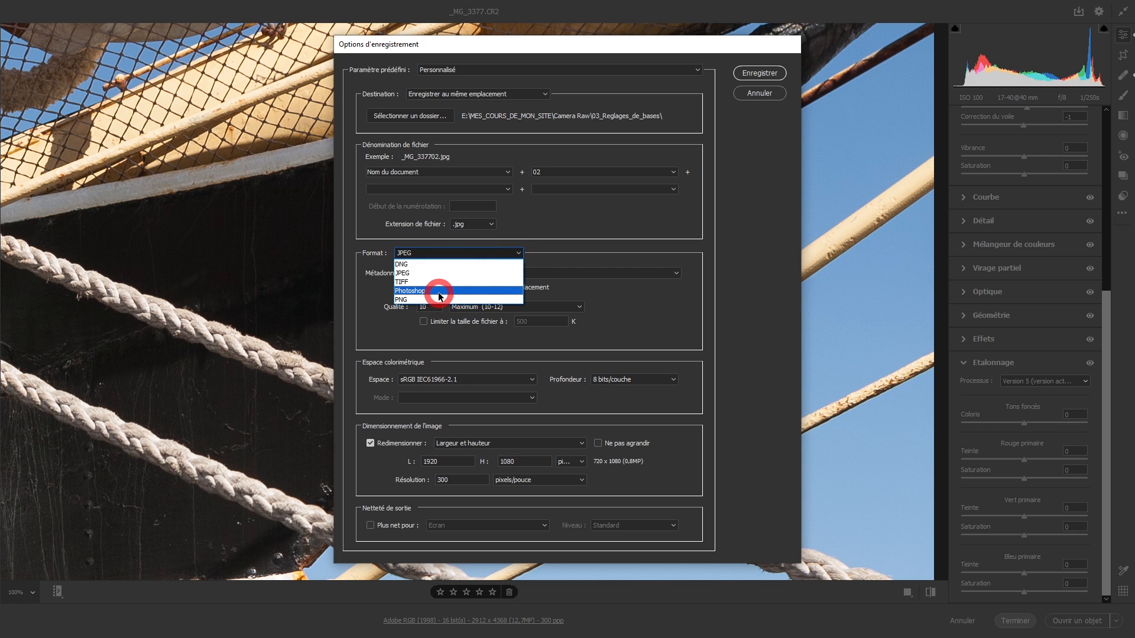
{"action": "left_click", "coordinate": [440, 296]}
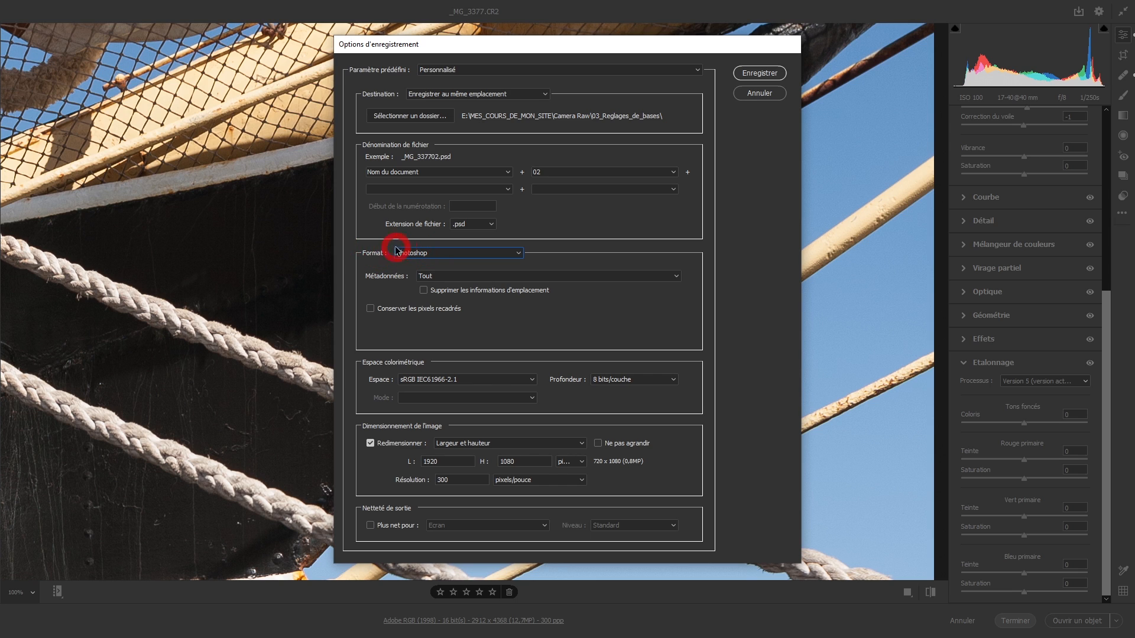
{"action": "left_click", "coordinate": [489, 230]}
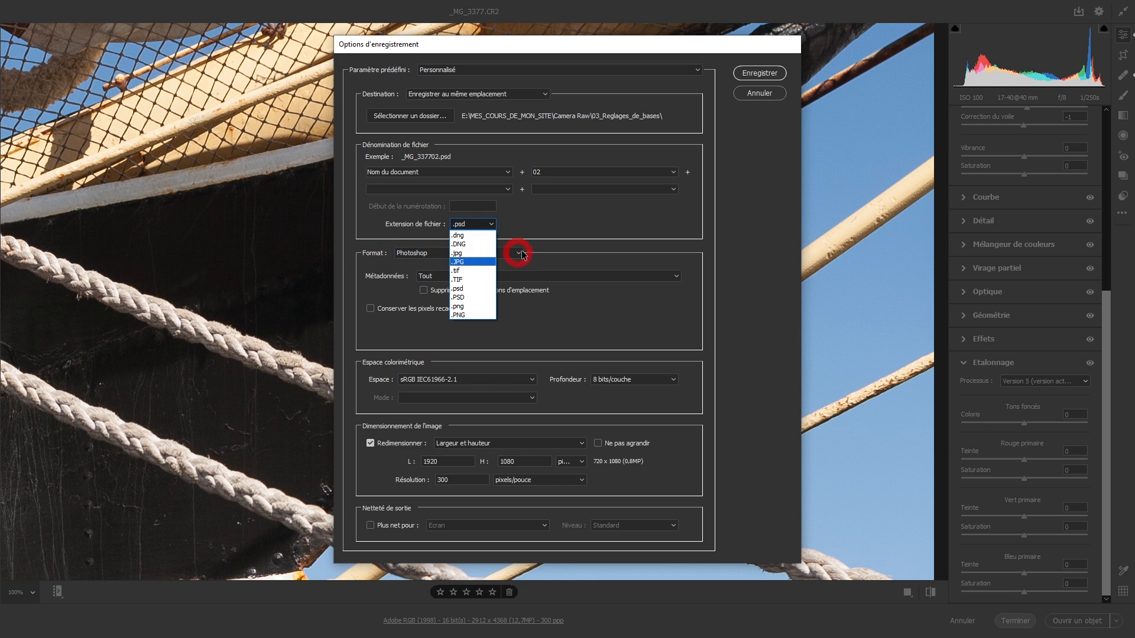
{"action": "left_click", "coordinate": [545, 239]}
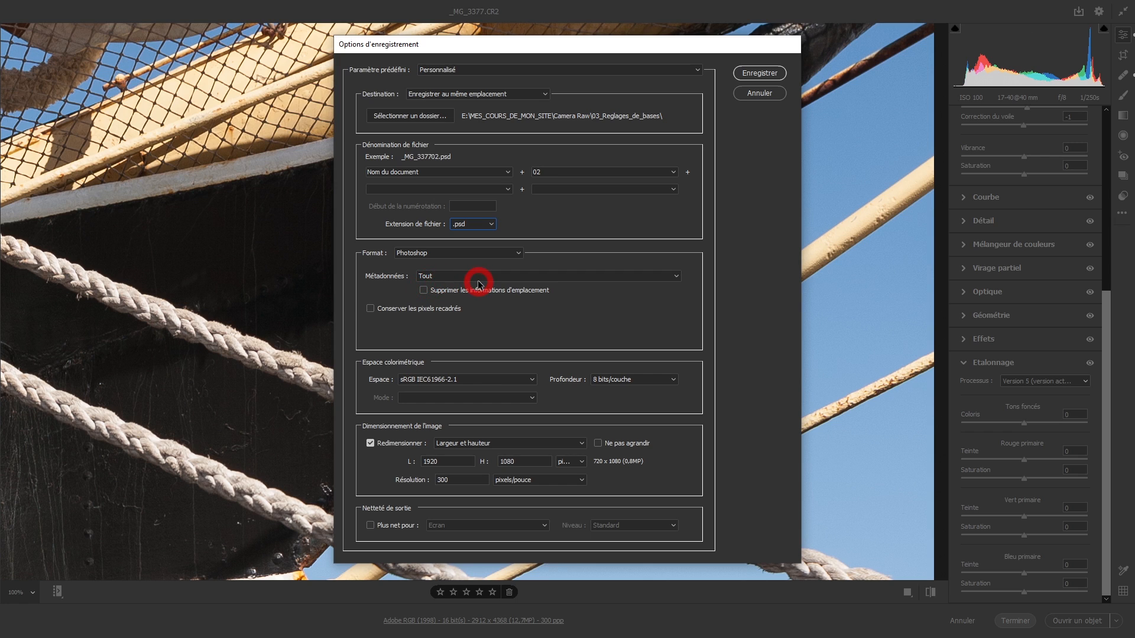
{"action": "left_click", "coordinate": [652, 379]}
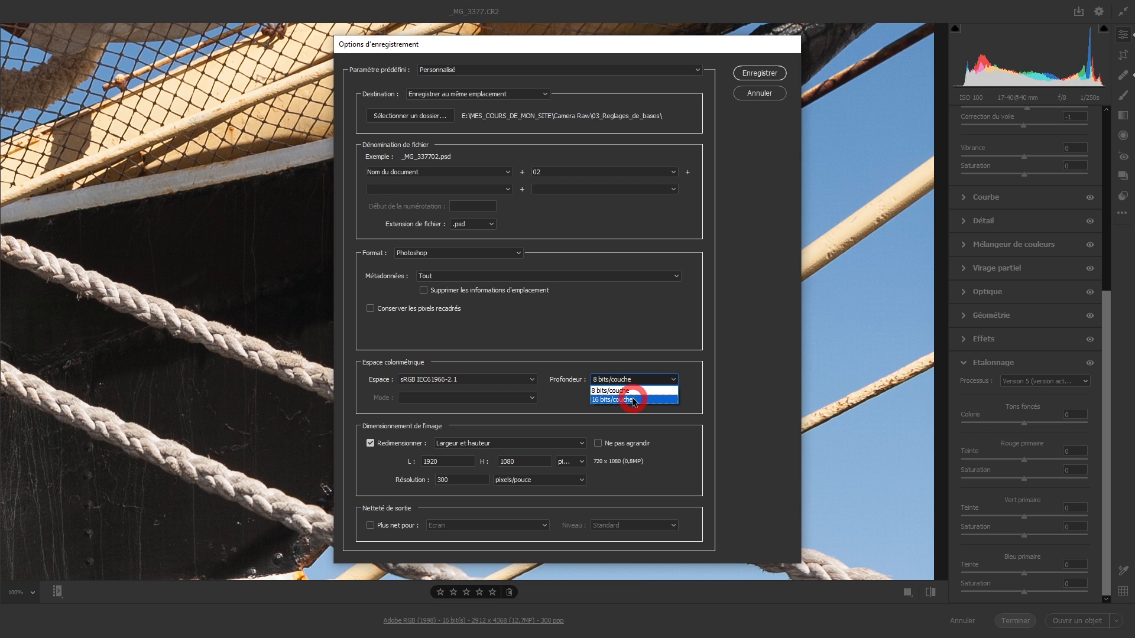
{"action": "left_click", "coordinate": [589, 333]}
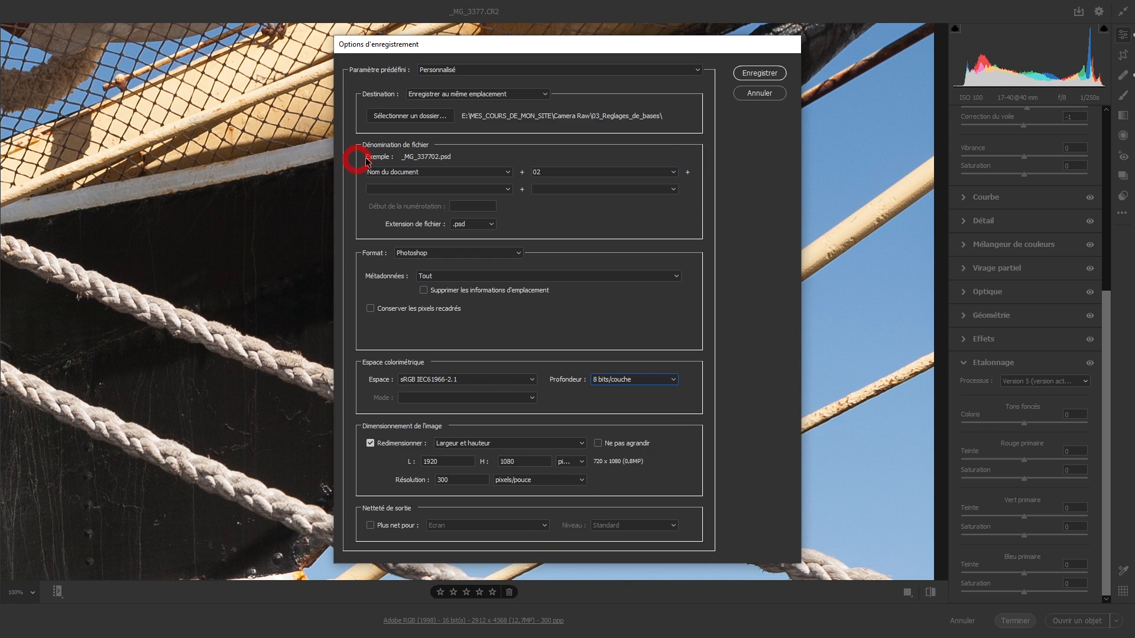
{"action": "left_click", "coordinate": [764, 94]}
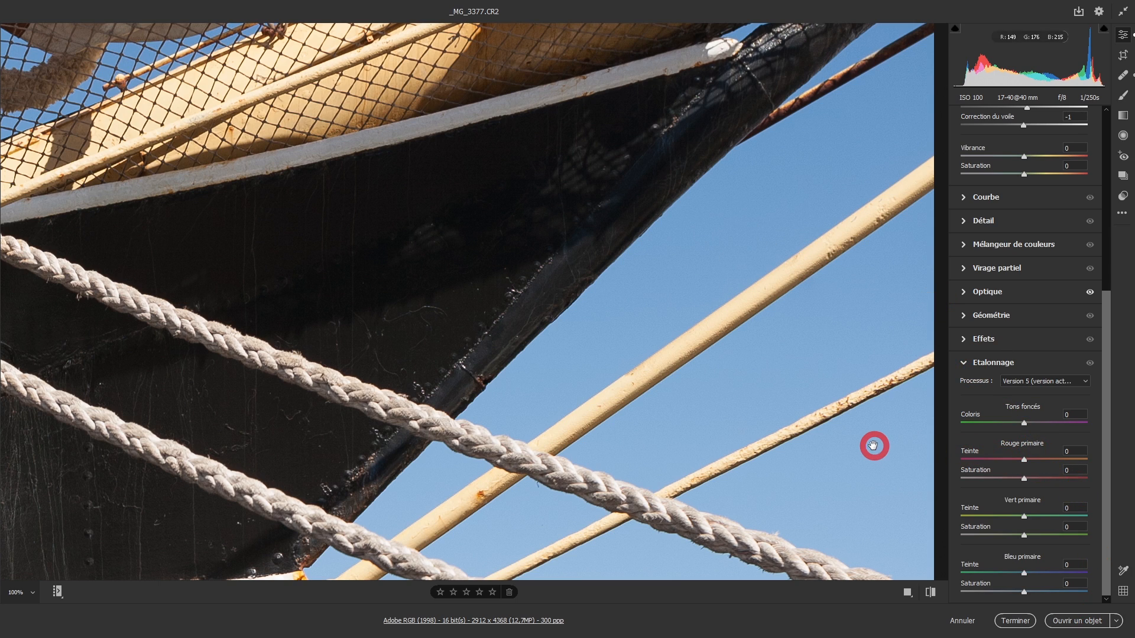
Examine the alternative ways of opening the photo in Photoshop, including Ouvrir and Ouvrir une copie, without choosing one
{"action": "key", "text": "shift"}
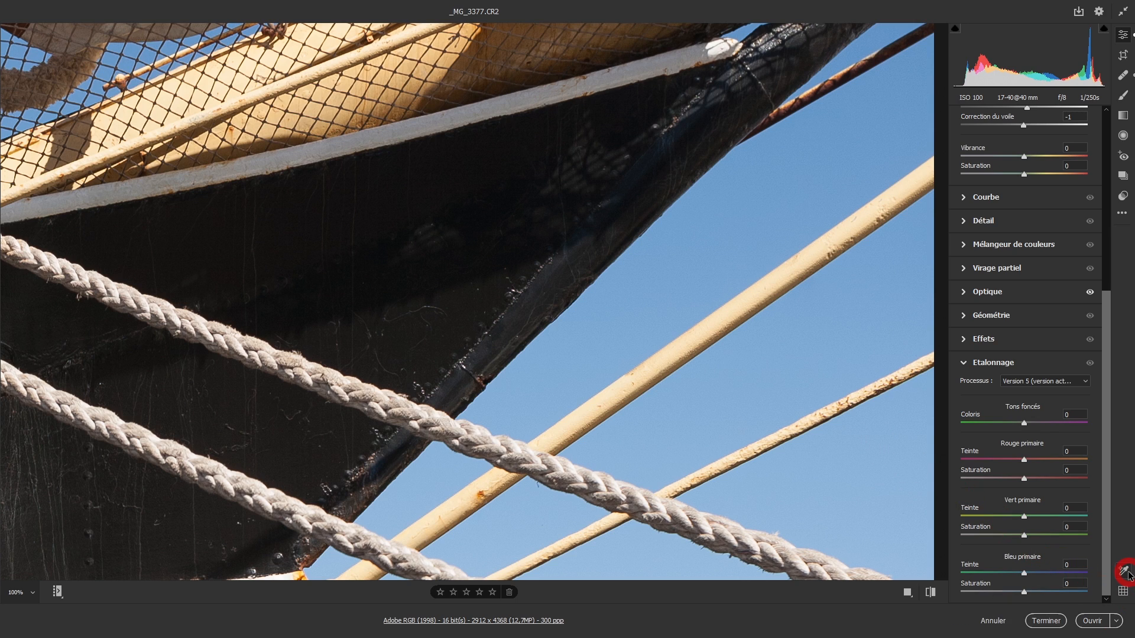
{"action": "left_click", "coordinate": [1116, 627]}
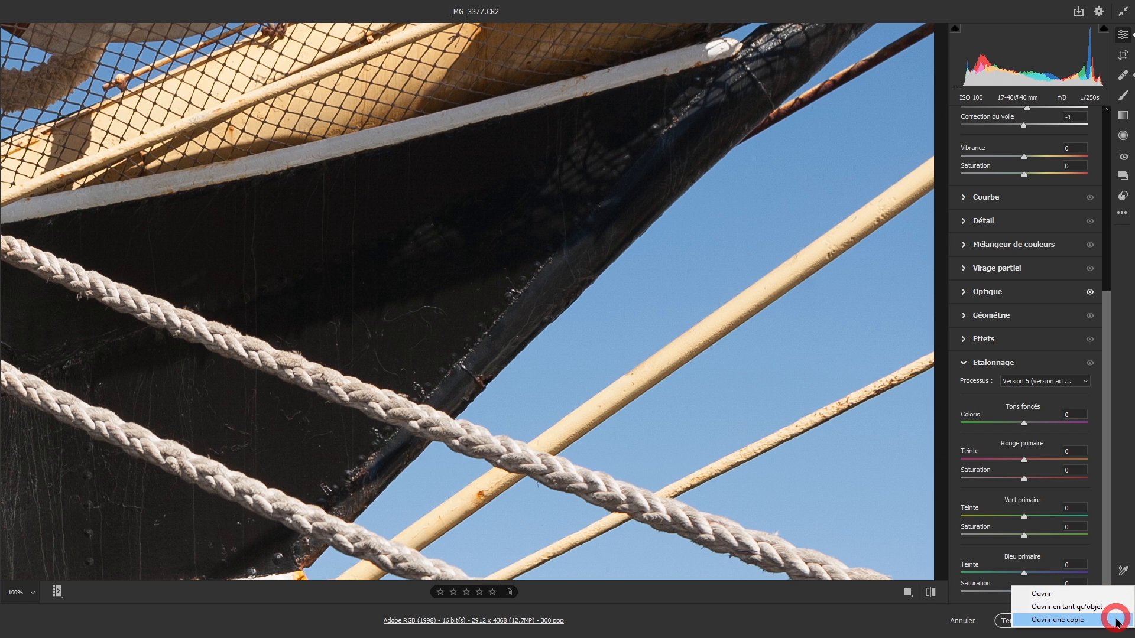
{"action": "left_click", "coordinate": [1118, 615]}
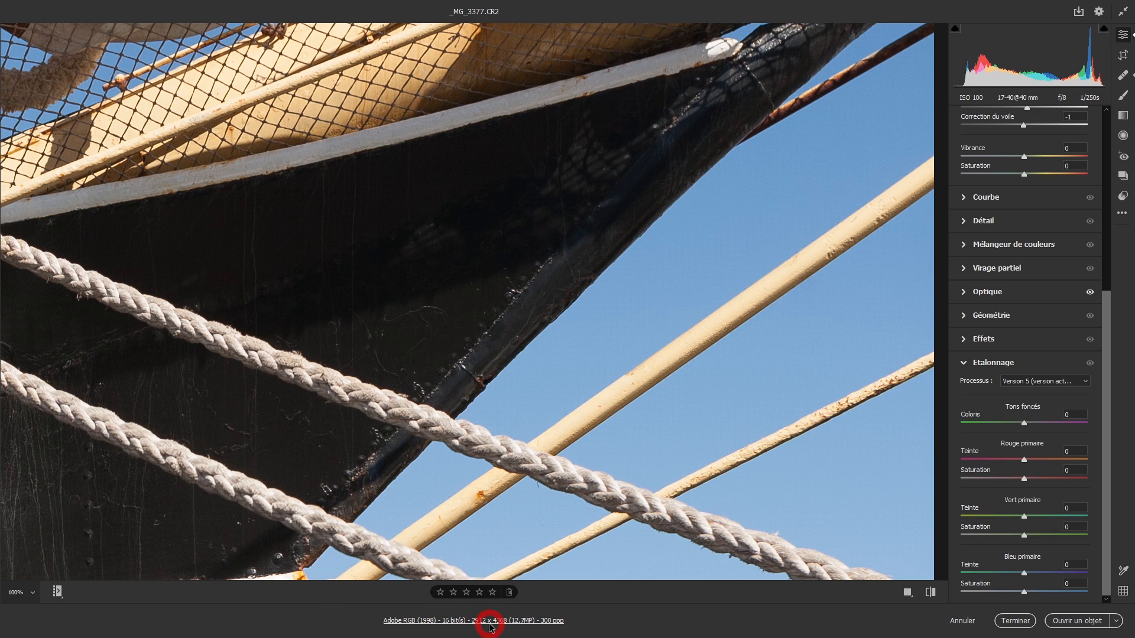
In the Workflow preferences, turn Ouvrir dans Photoshop comme objets dynamiques off and on again, confirm, and view more of the photo
{"action": "left_click", "coordinate": [458, 623]}
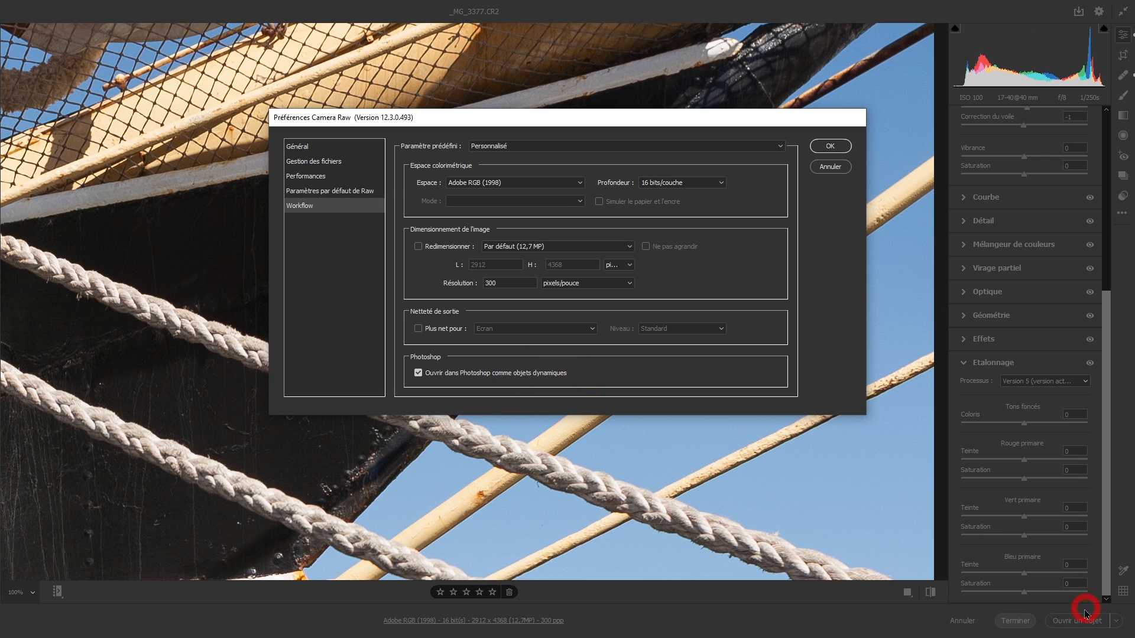
{"action": "left_click", "coordinate": [418, 373]}
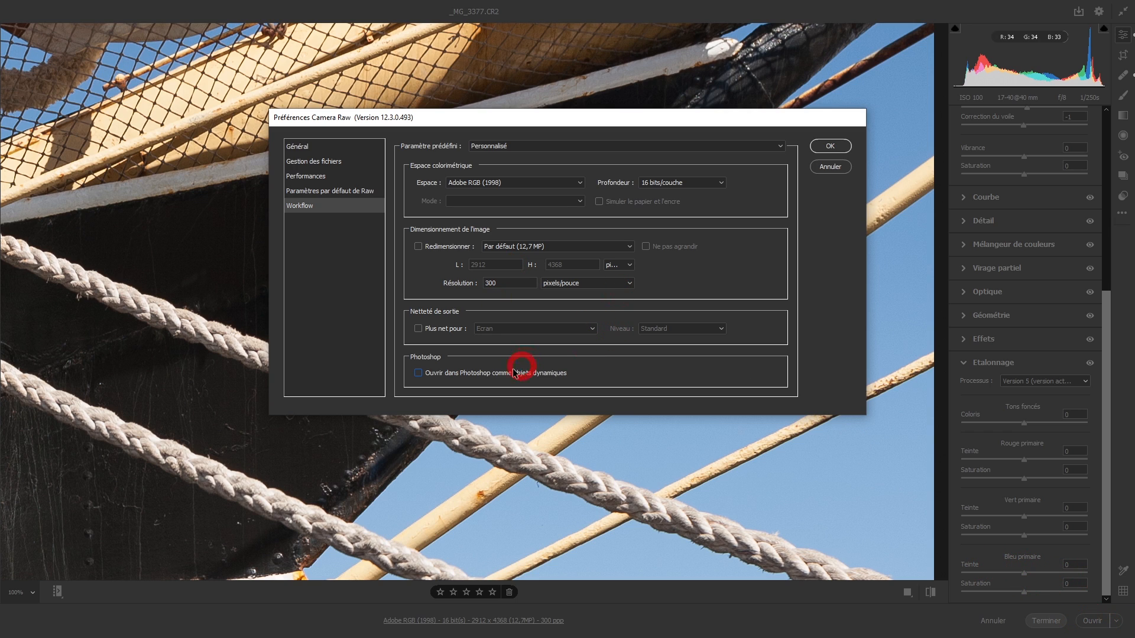
{"action": "left_click", "coordinate": [480, 373]}
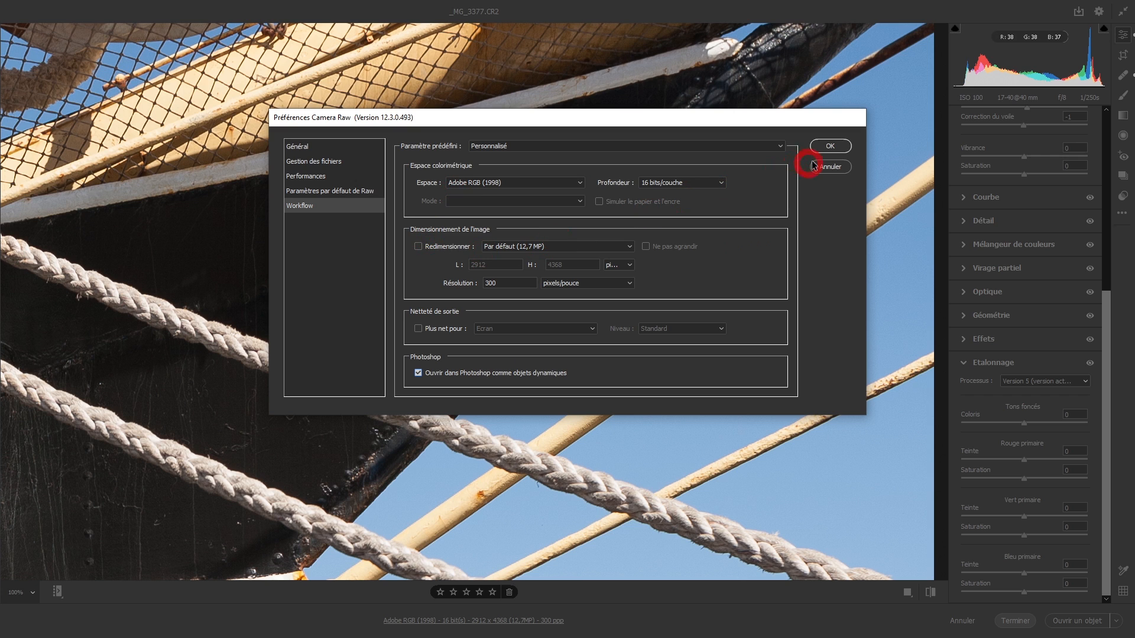
{"action": "left_click", "coordinate": [831, 146]}
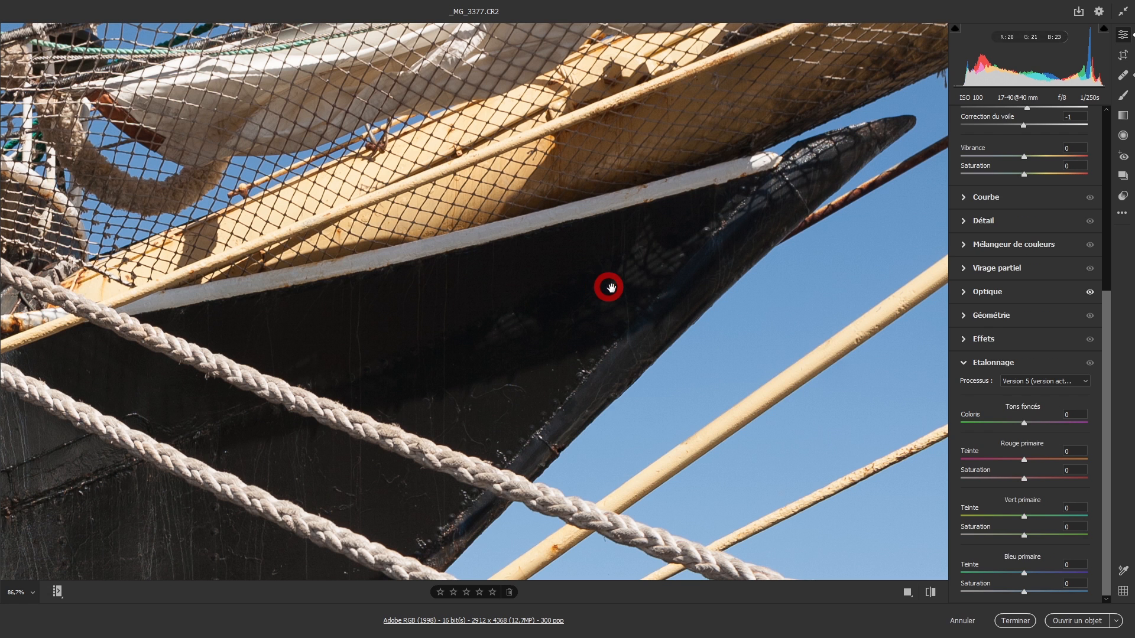
{"action": "left_click_drag", "start_coordinate": [624, 287], "coordinate": [675, 233]}
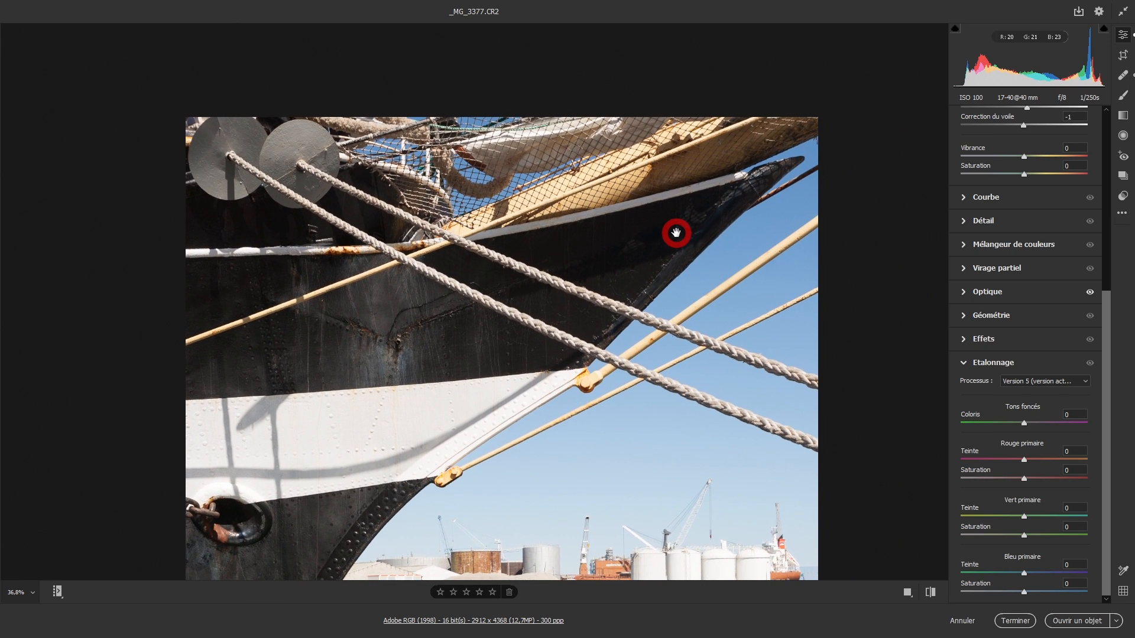